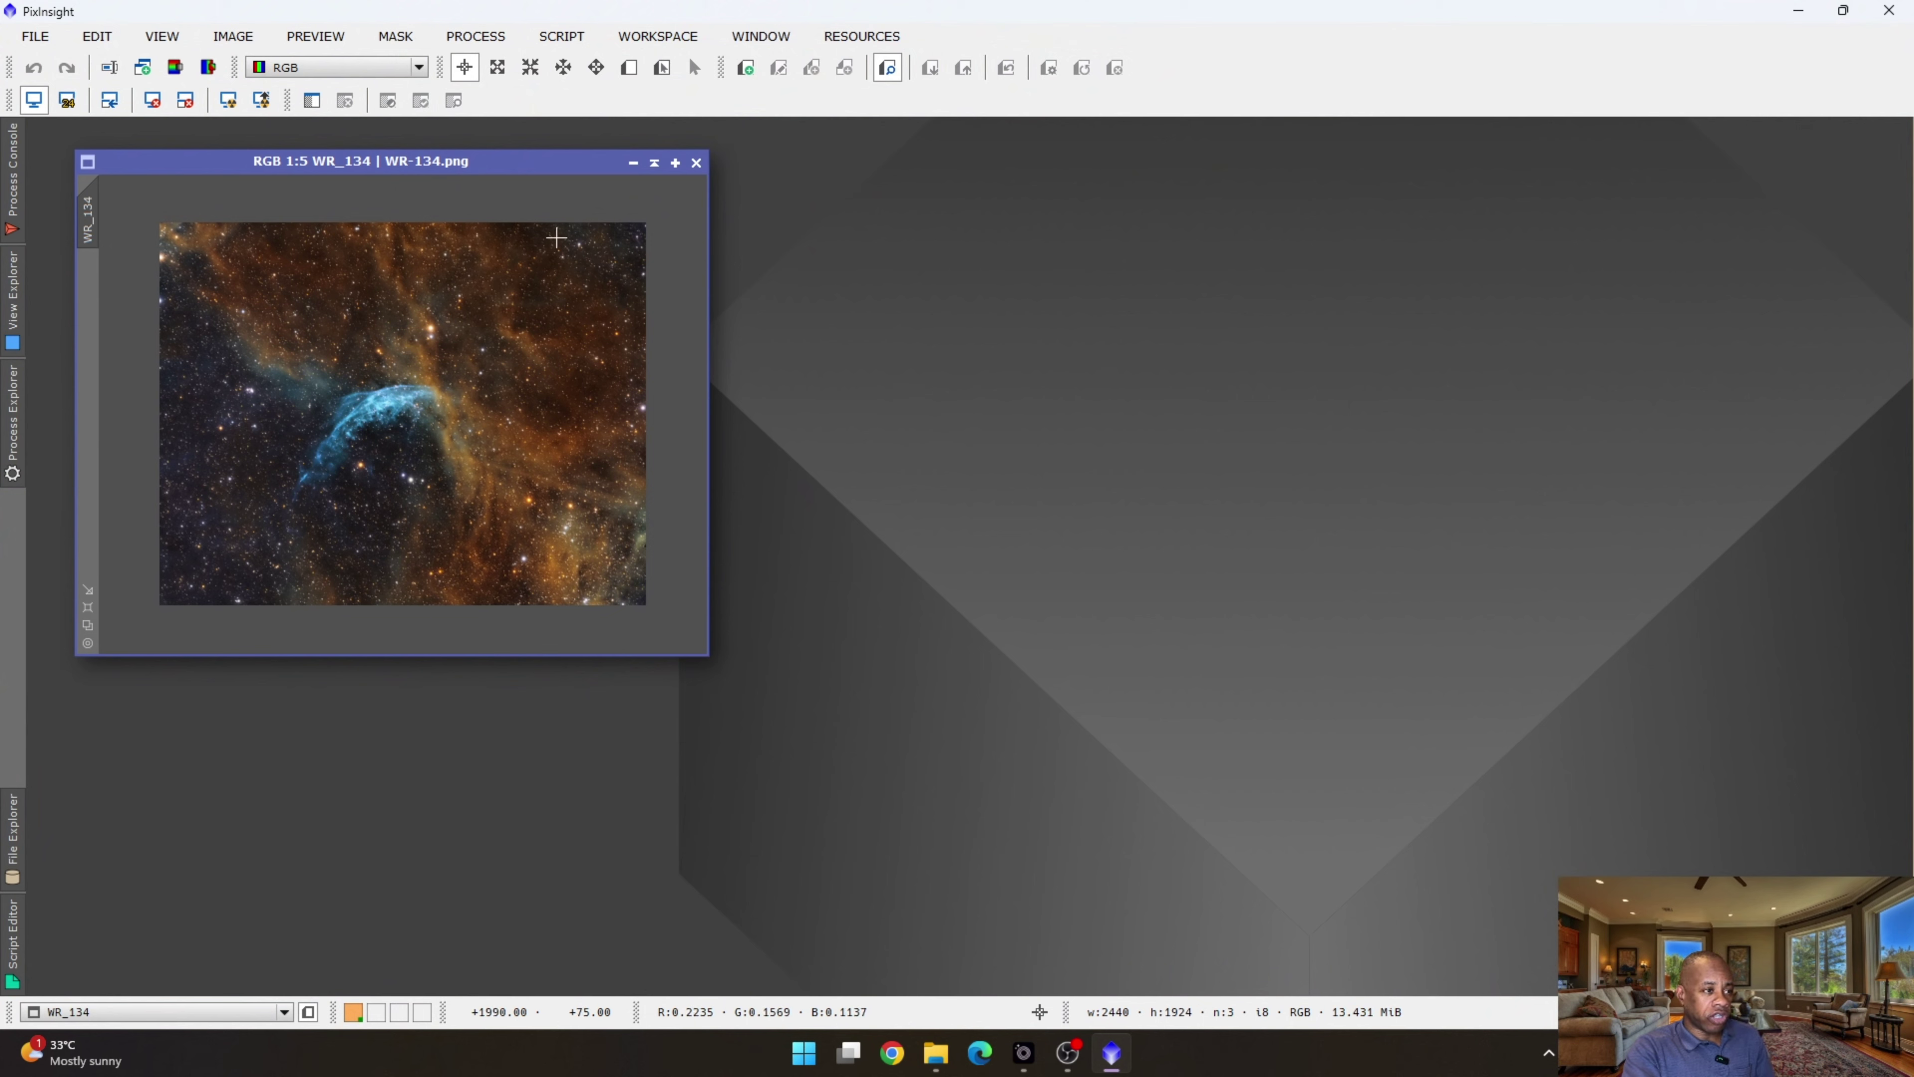
Run the SetiAstro Blind Solver 2000 script on the WR_134 image and start the plate solve.
left_click(555, 35)
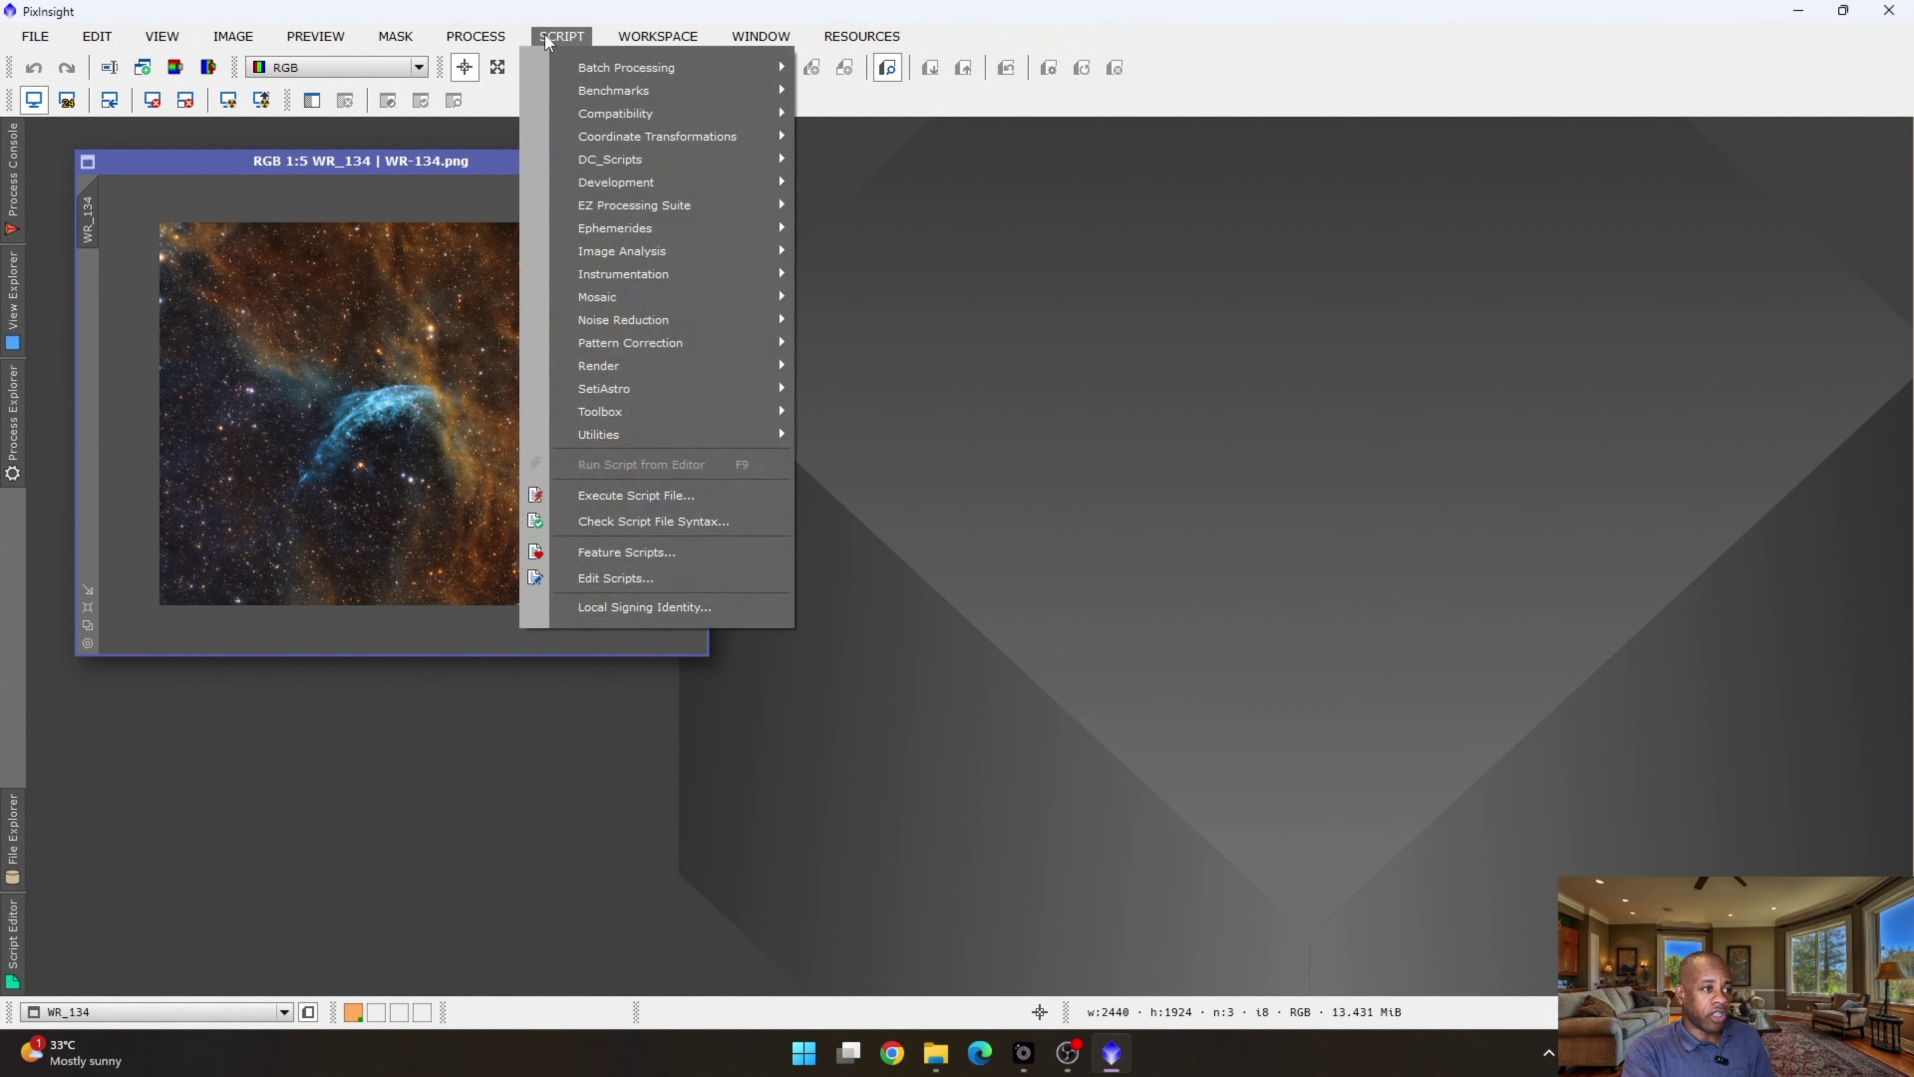
mouse_move(639, 307)
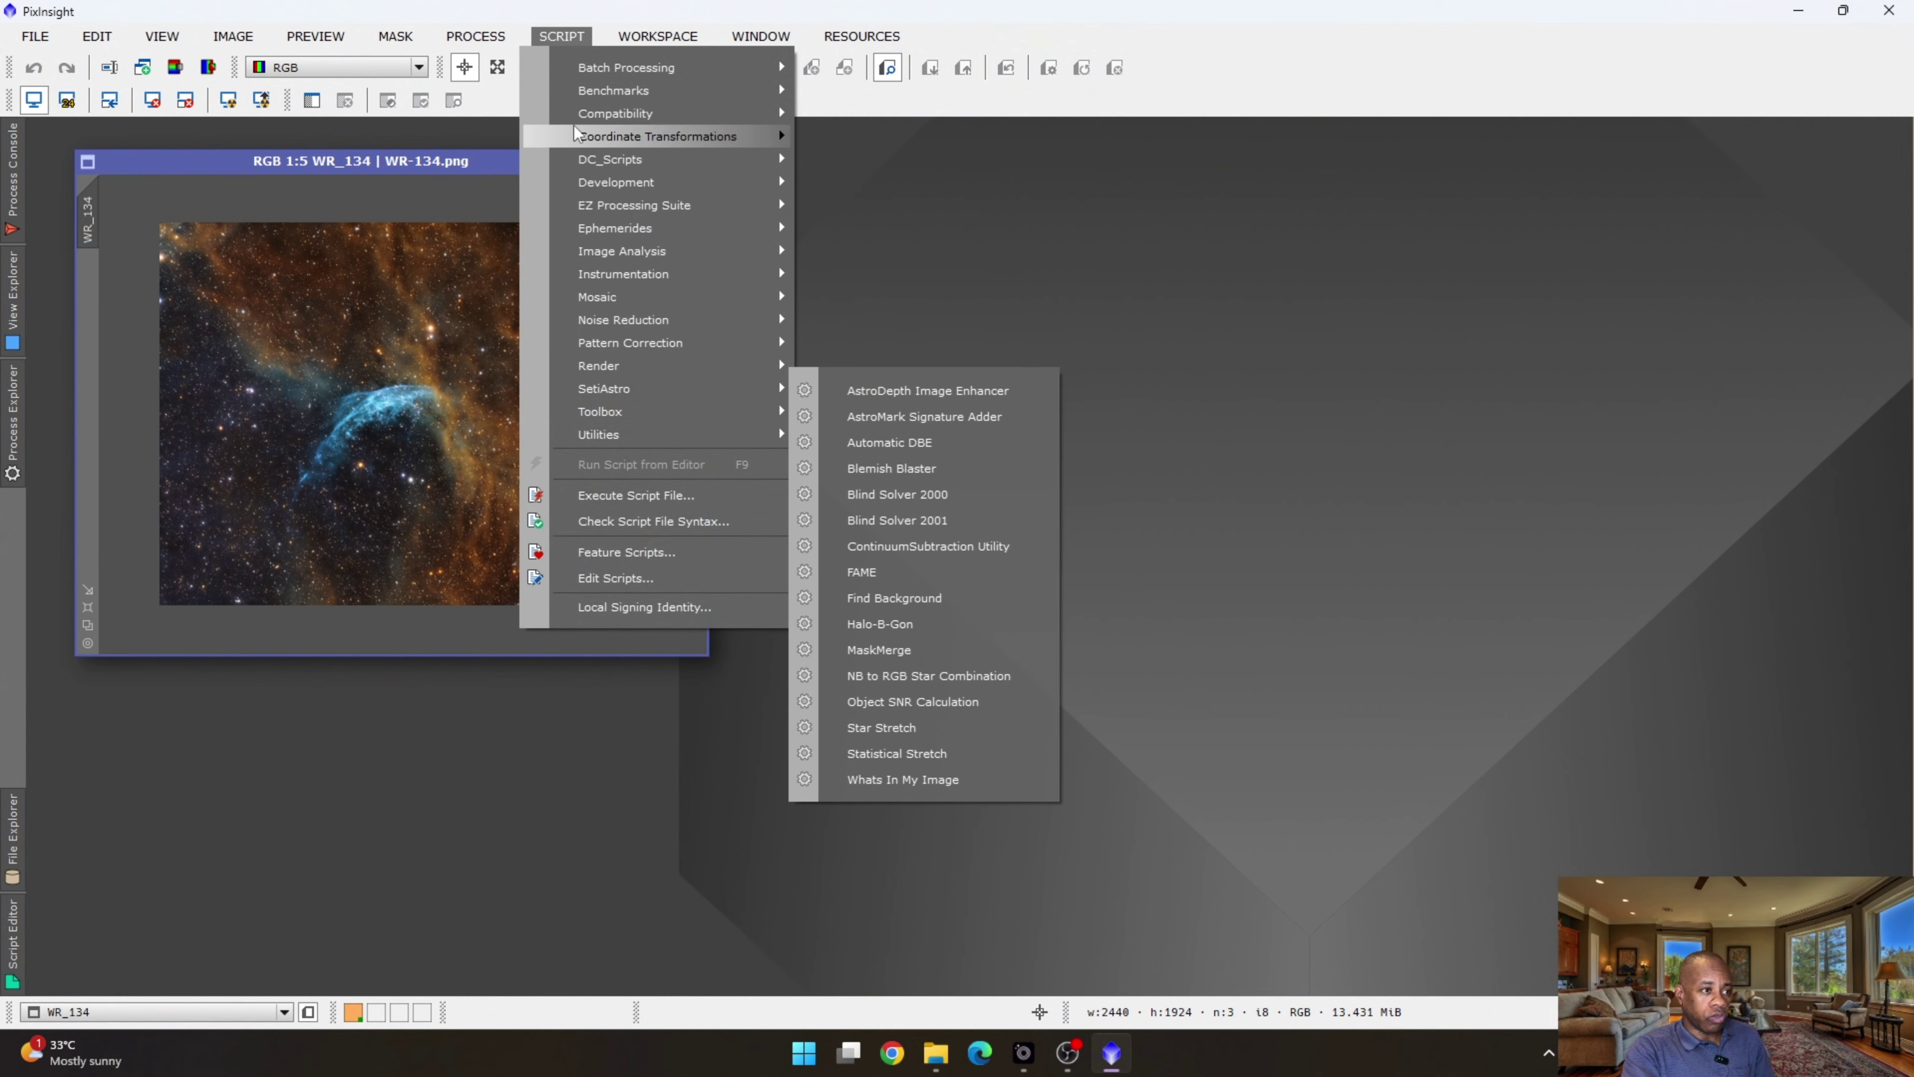
mouse_move(654, 391)
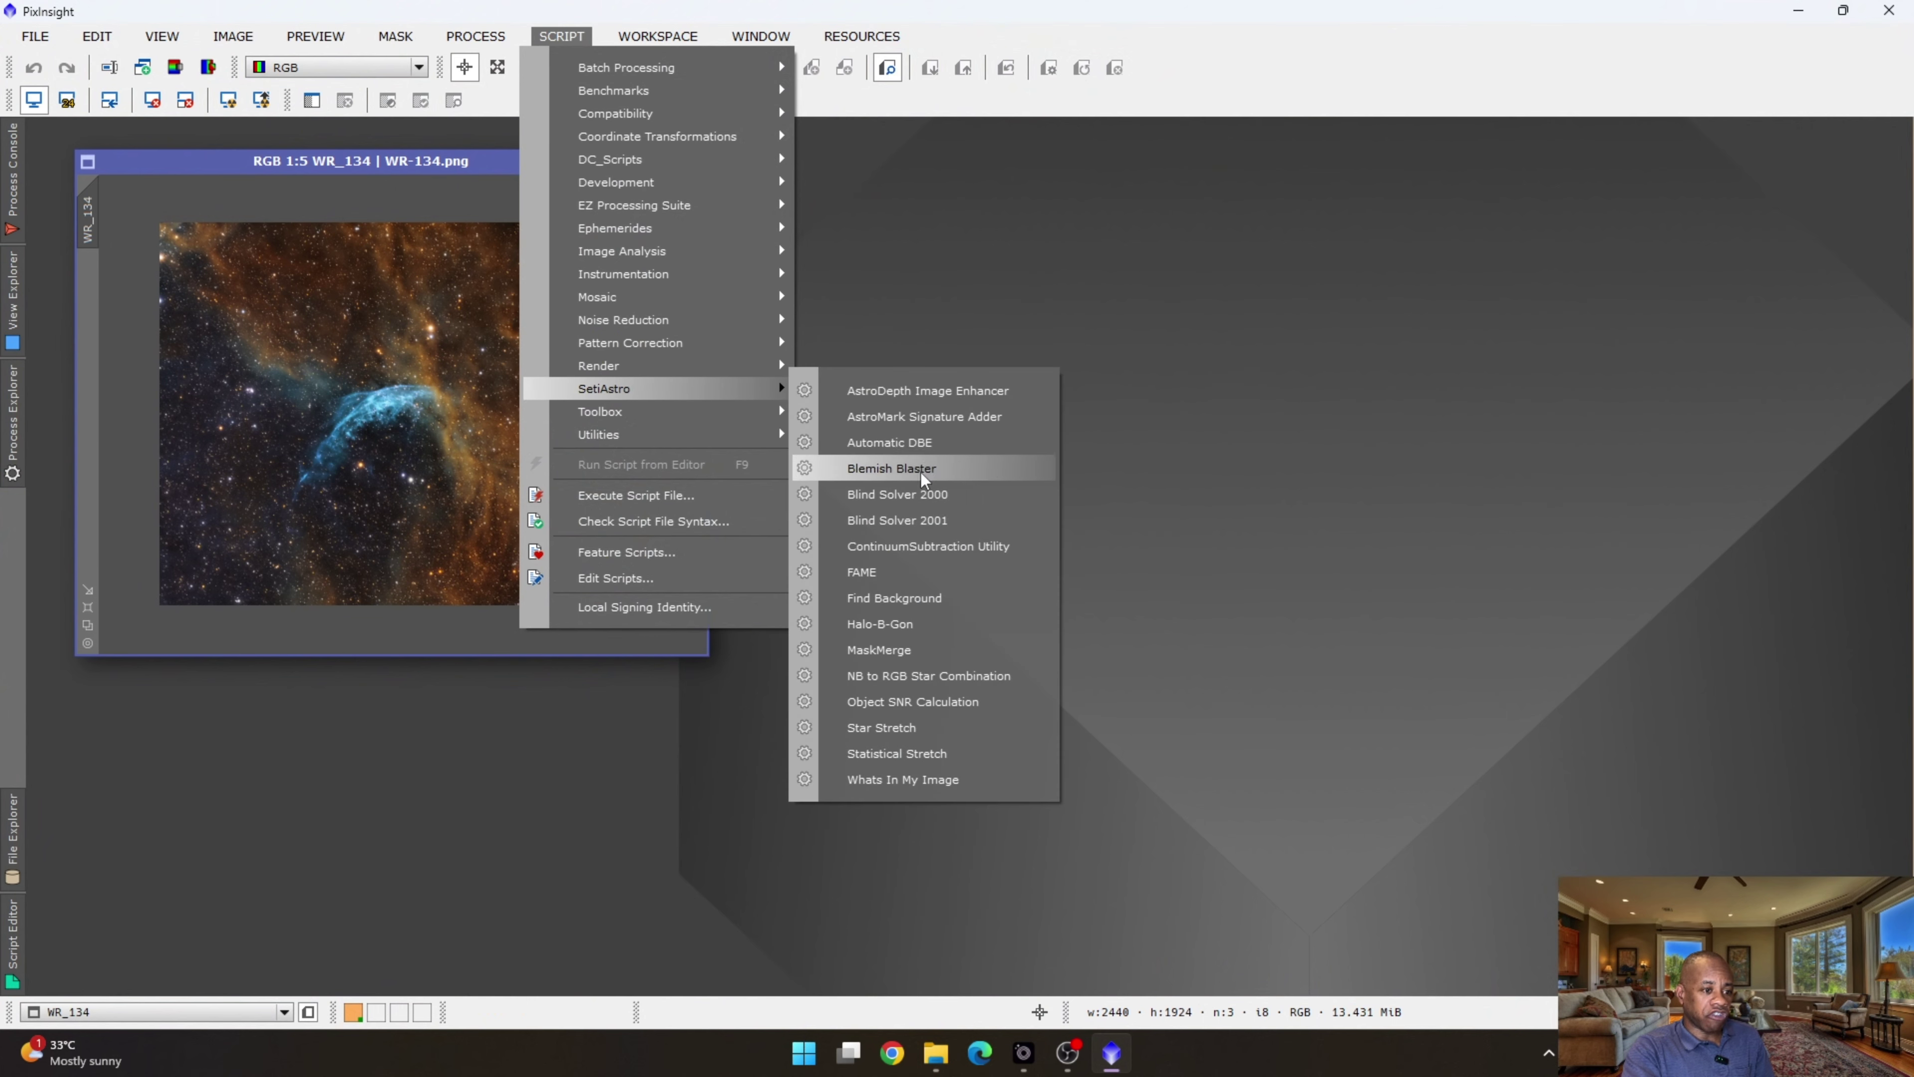
left_click(933, 493)
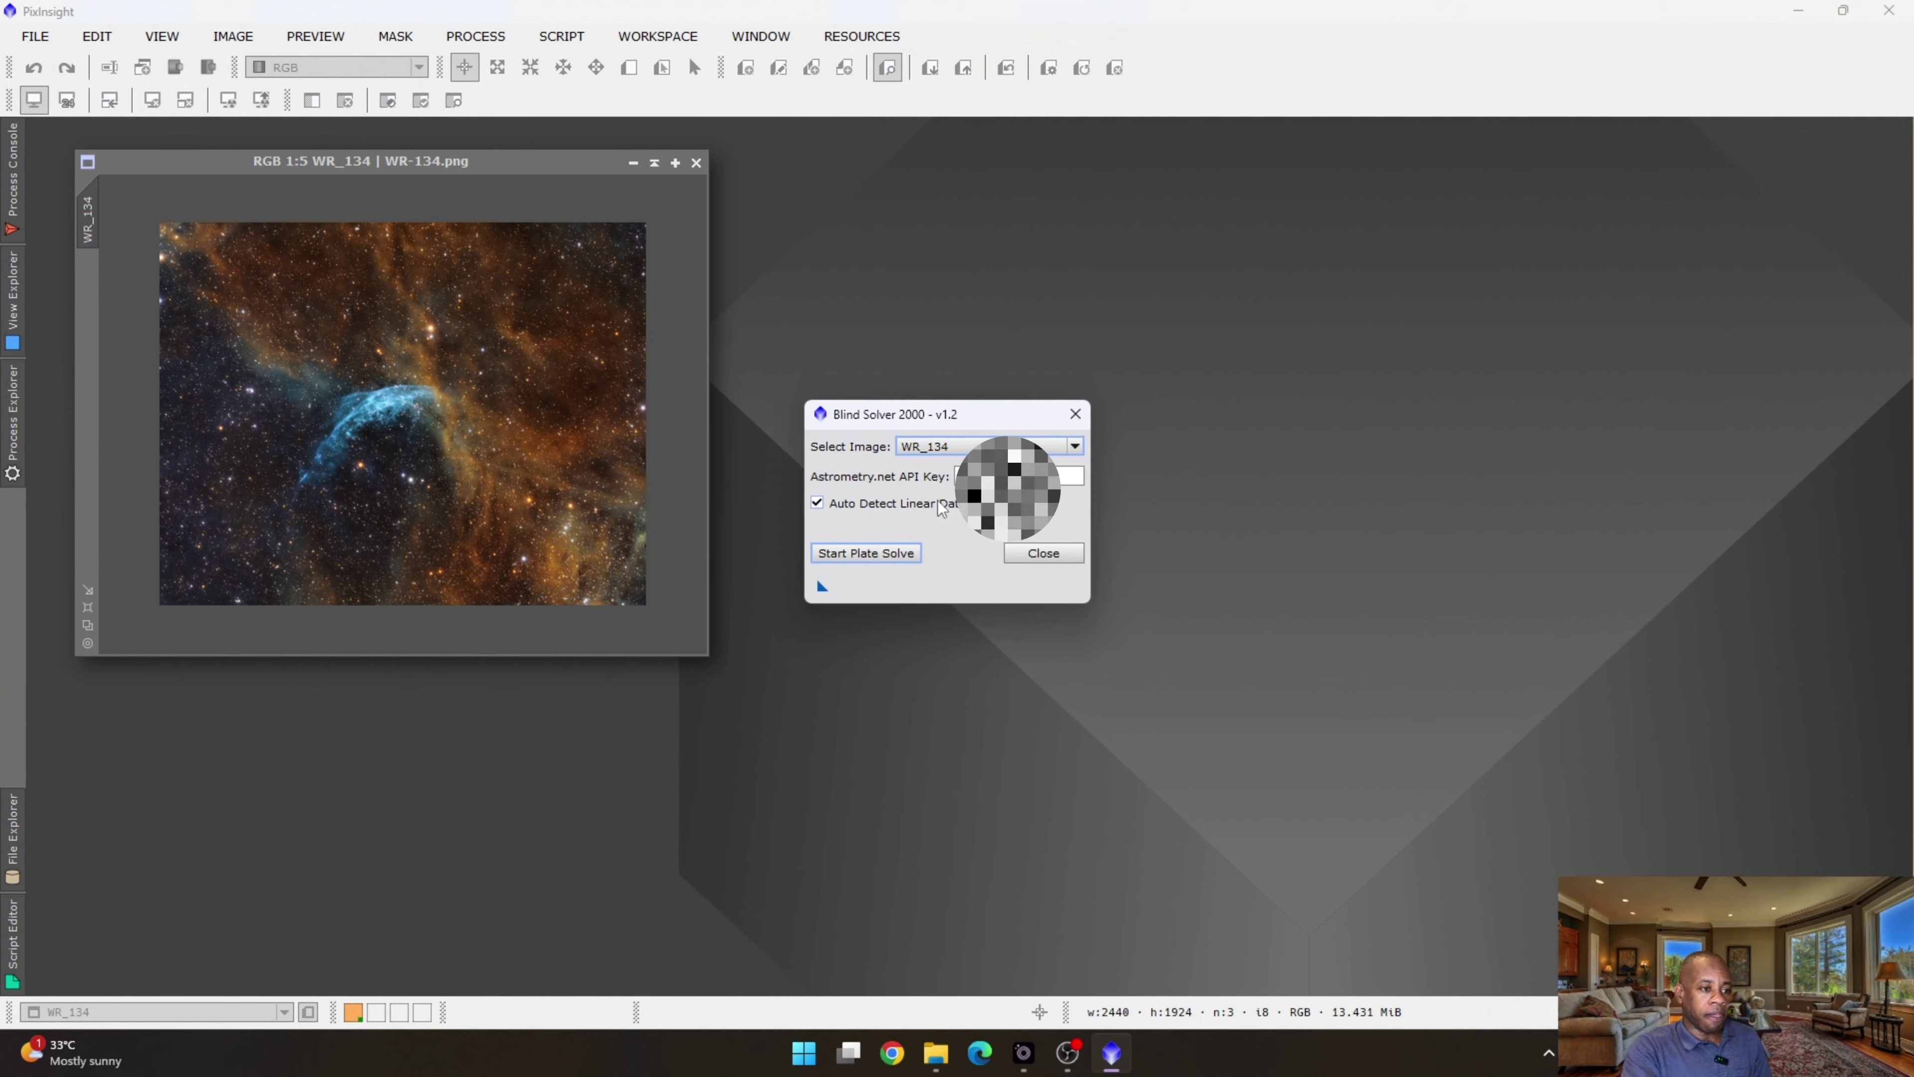
left_click(871, 553)
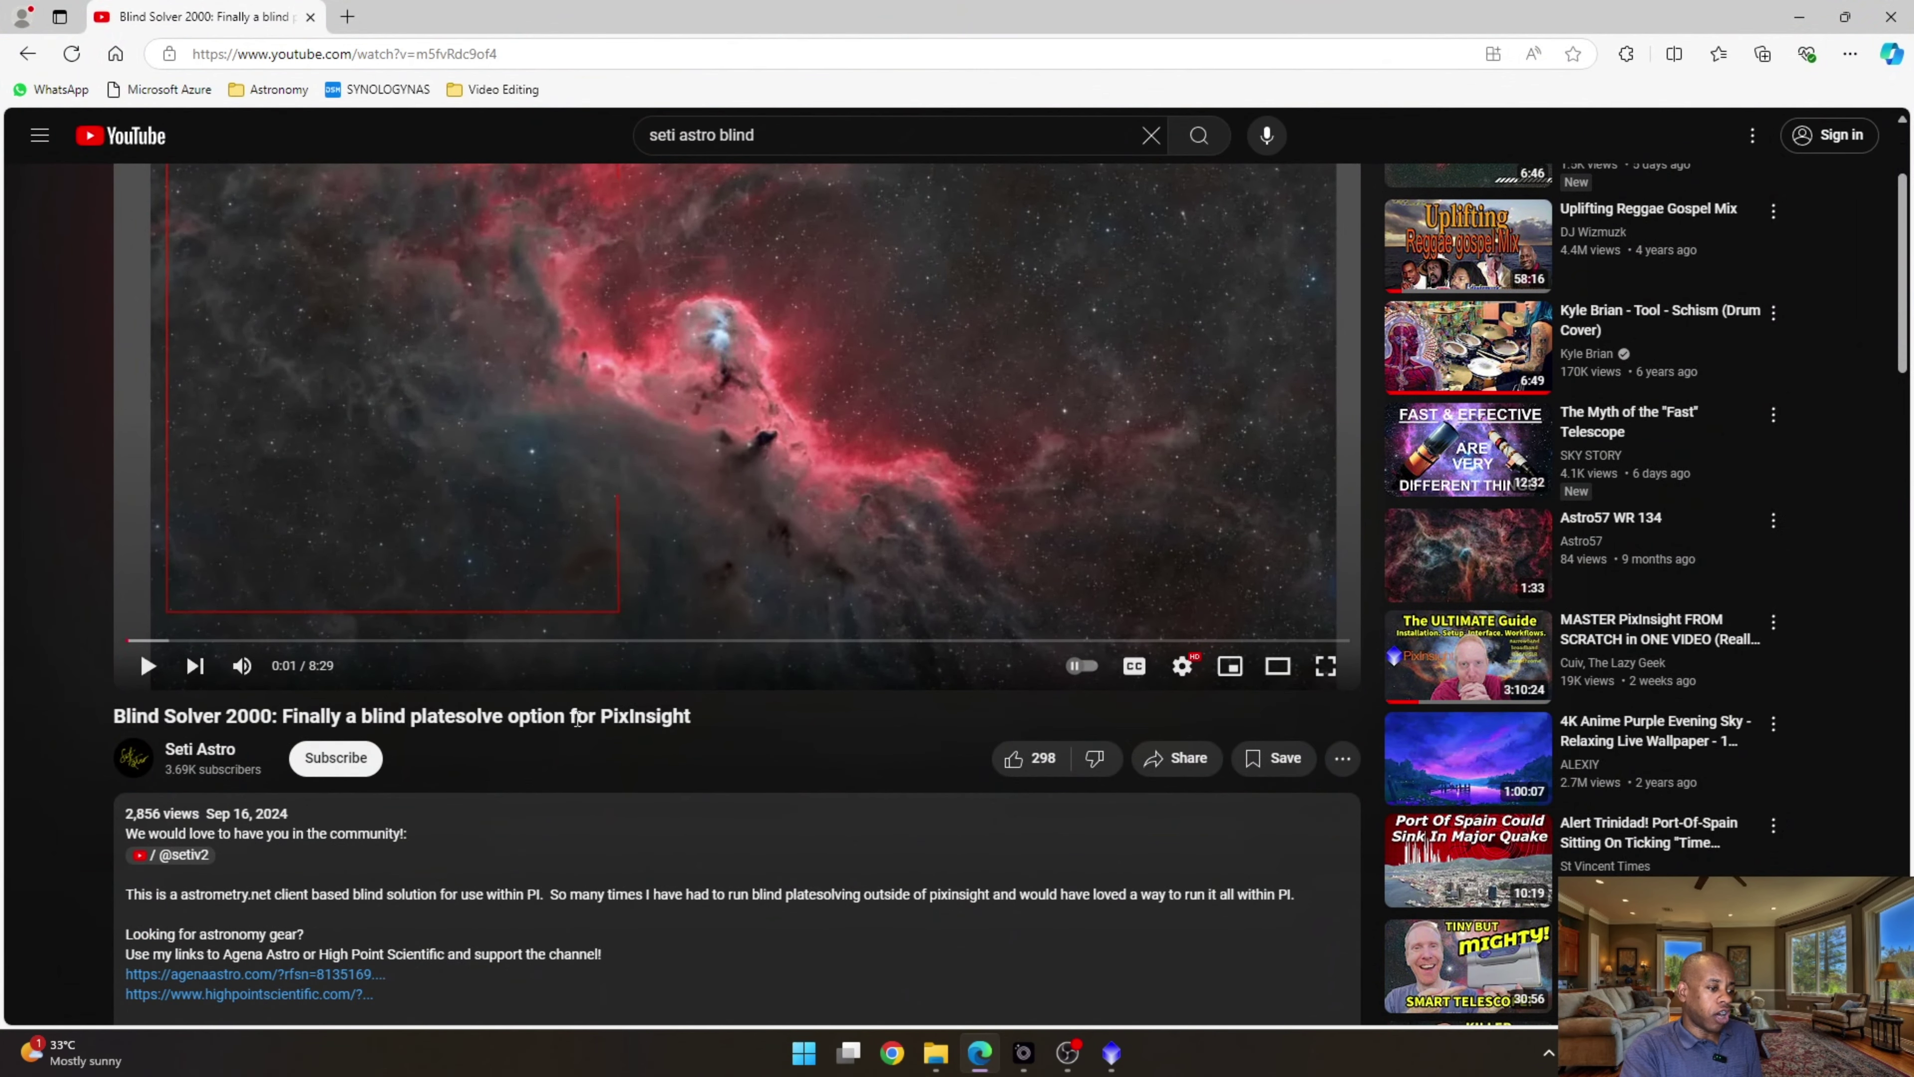
Read the pinned comment under the Blind Solver 2000 video for the modified script's installation instructions.
scroll(647, 710, "down", 8)
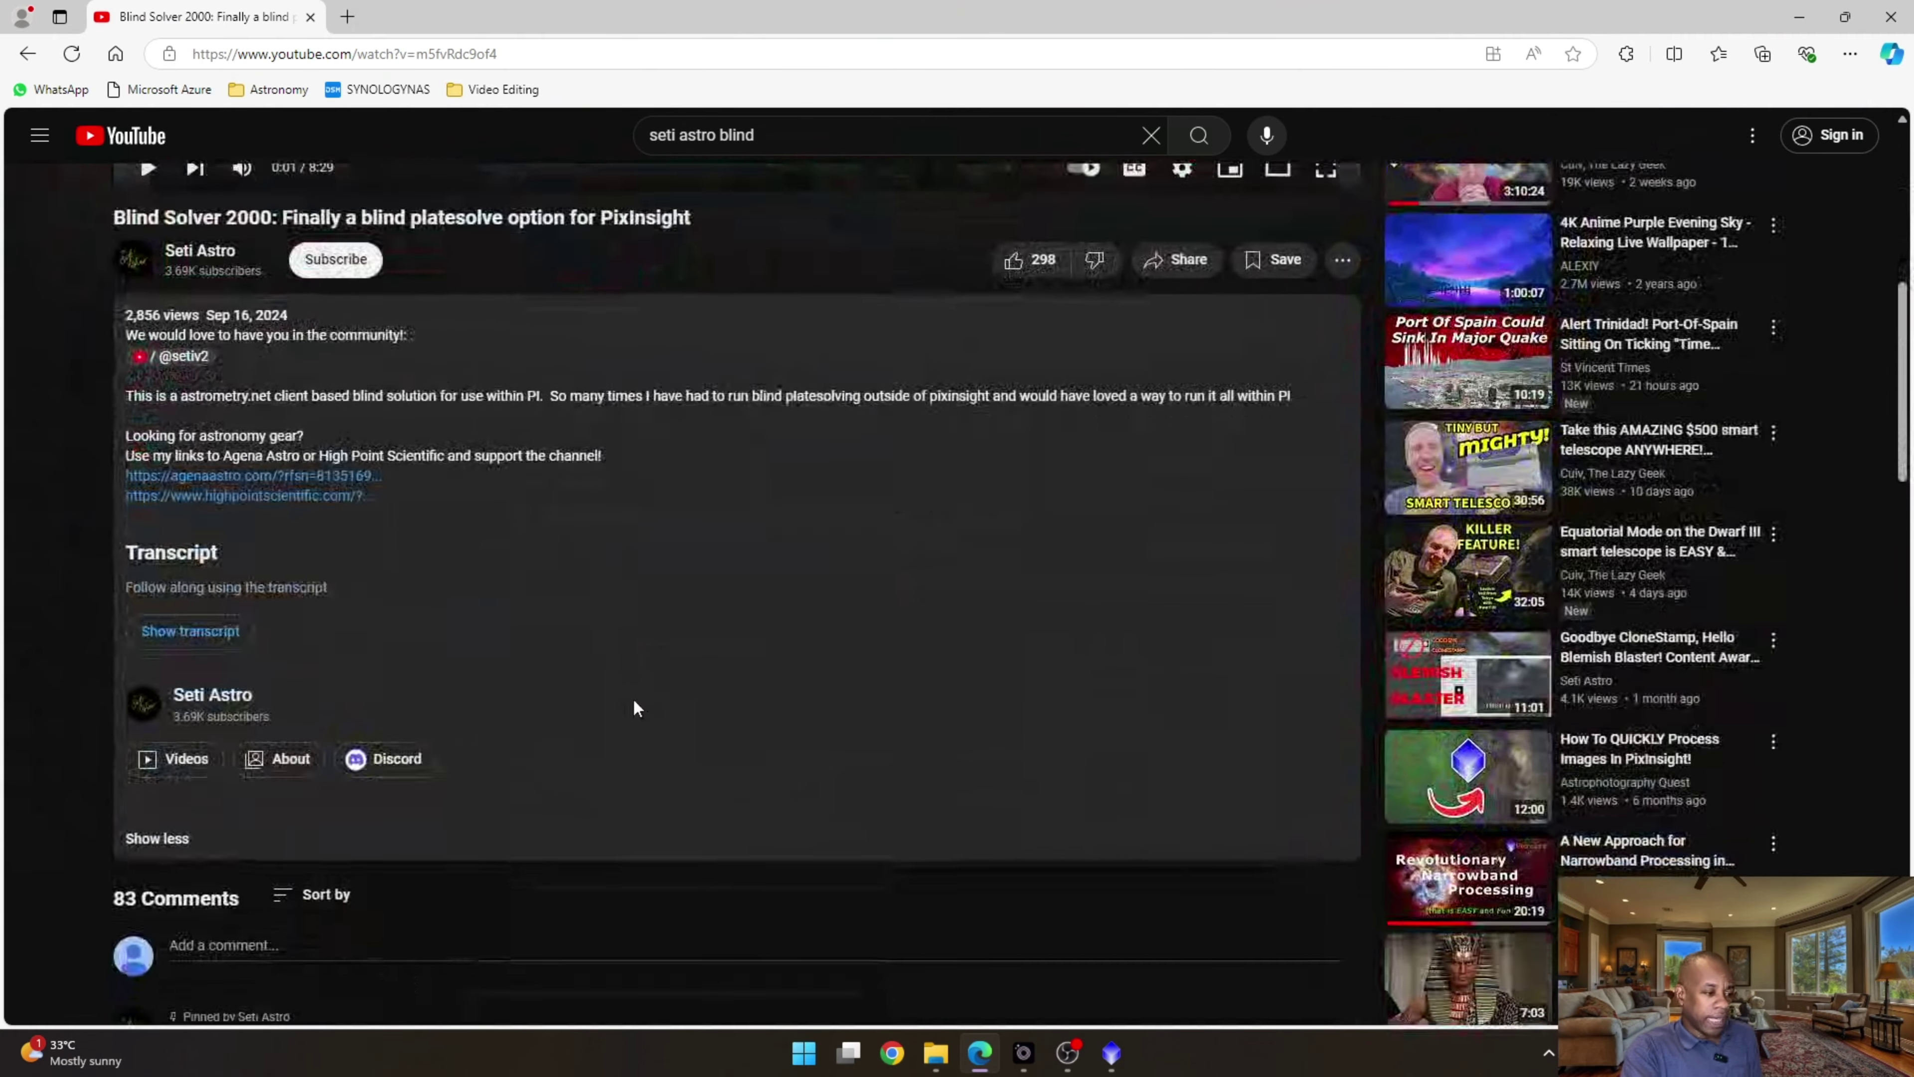
scroll(623, 702, "down", 3)
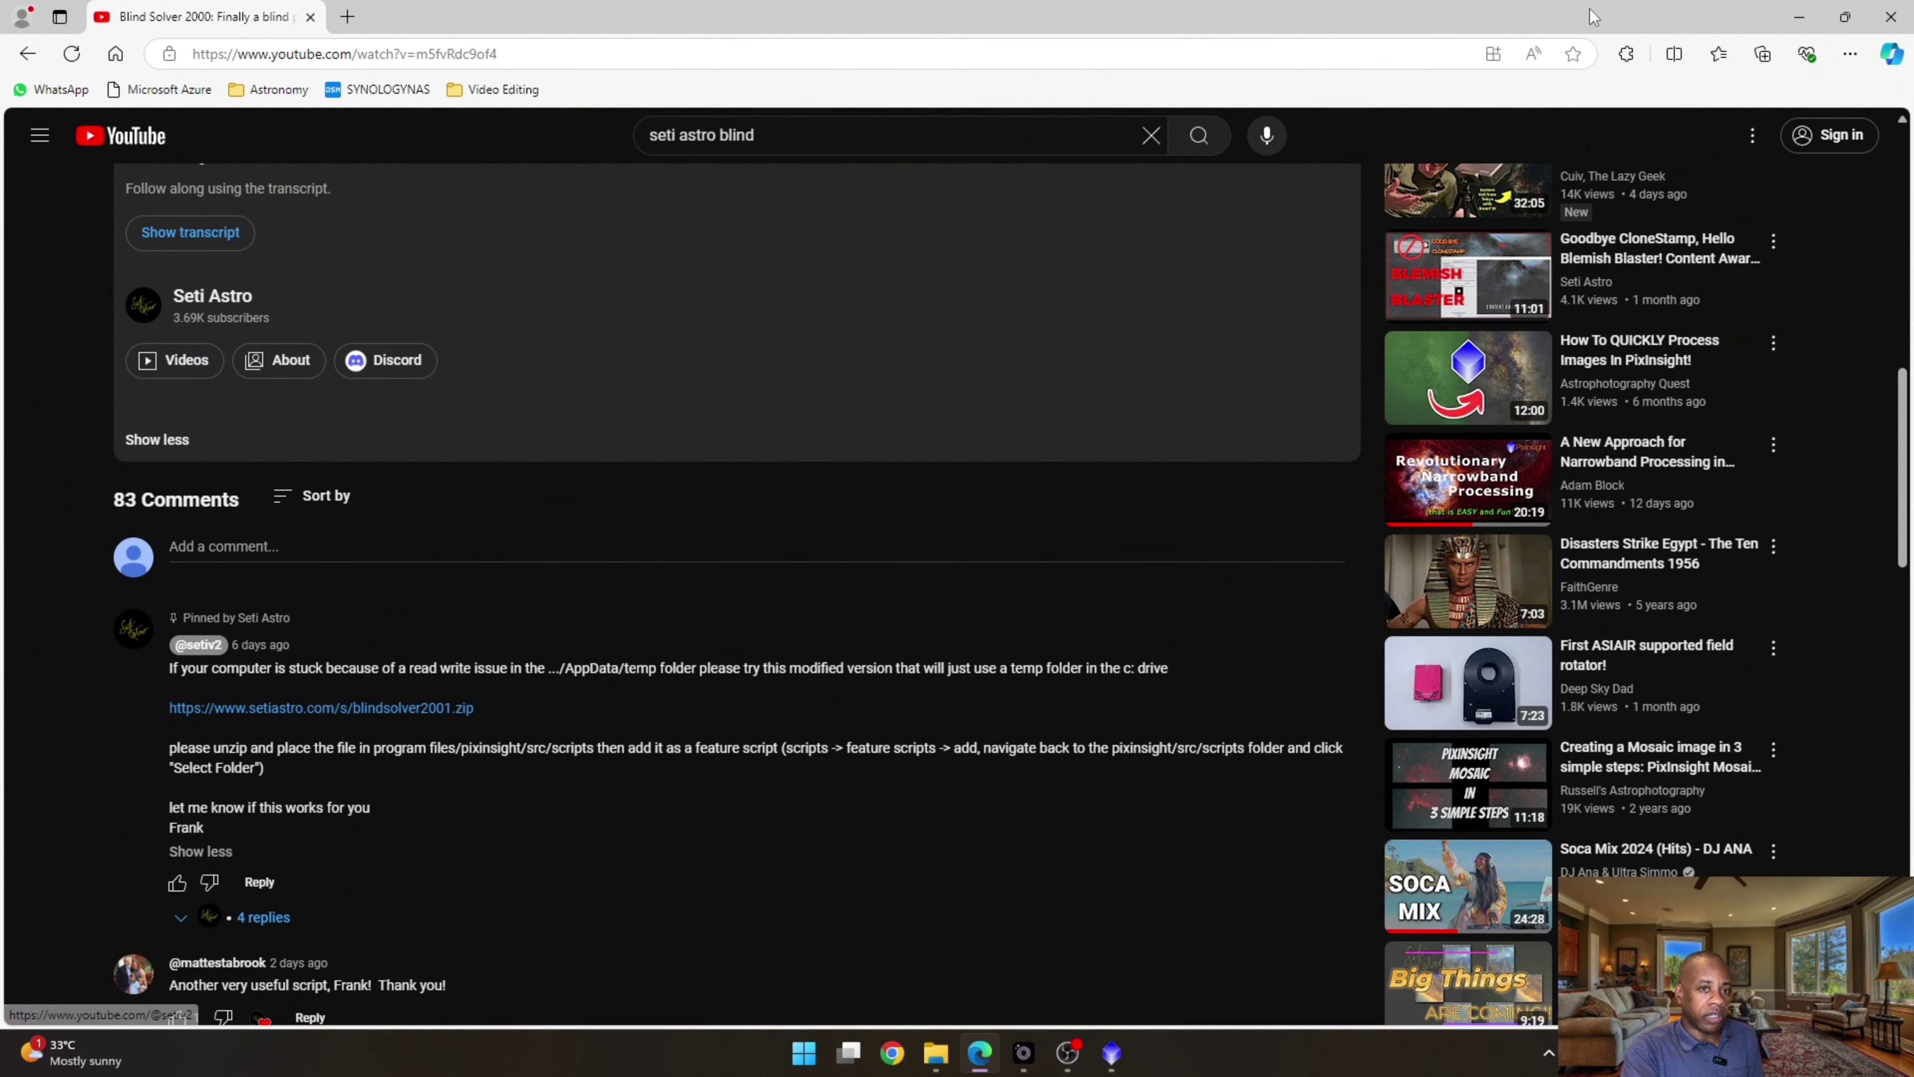
left_click(1799, 25)
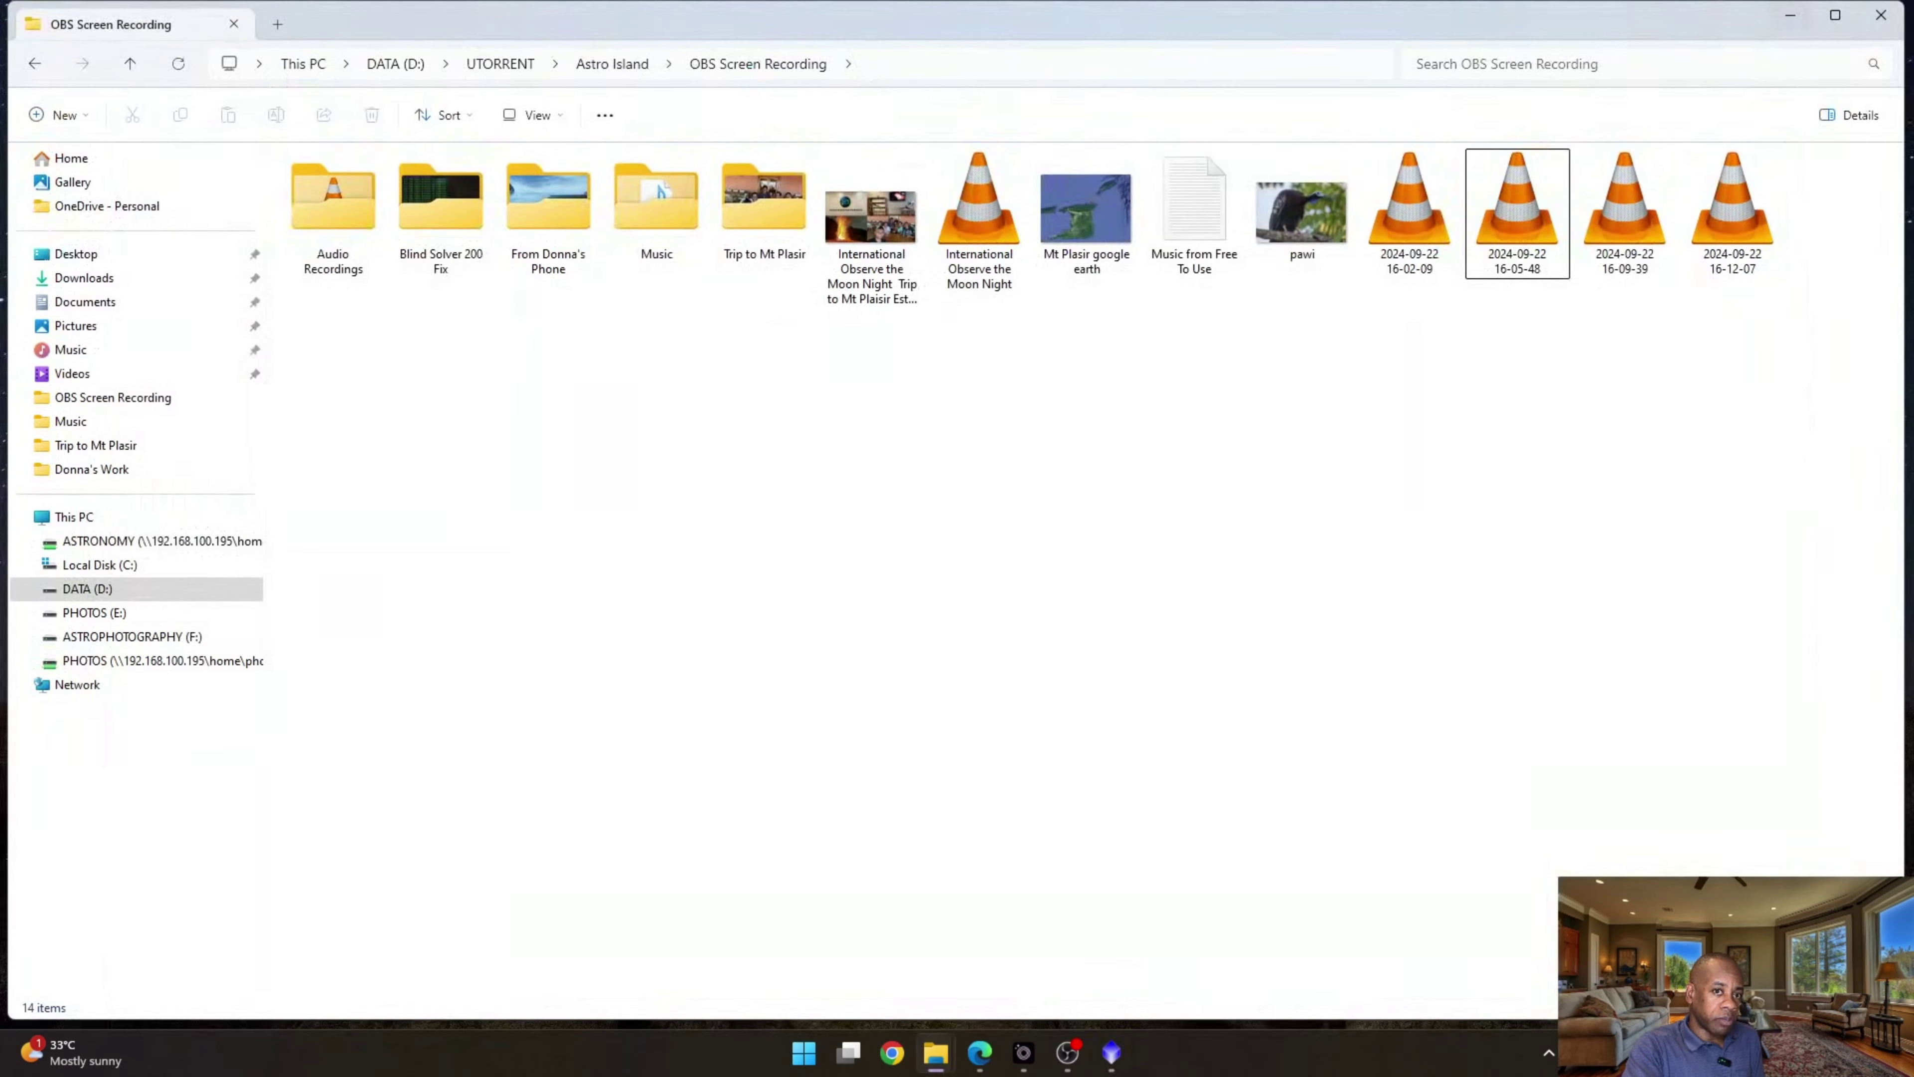
Extract the blindsolver2001 zip archive into a blindsolver2001 folder on the desktop.
left_click(1791, 15)
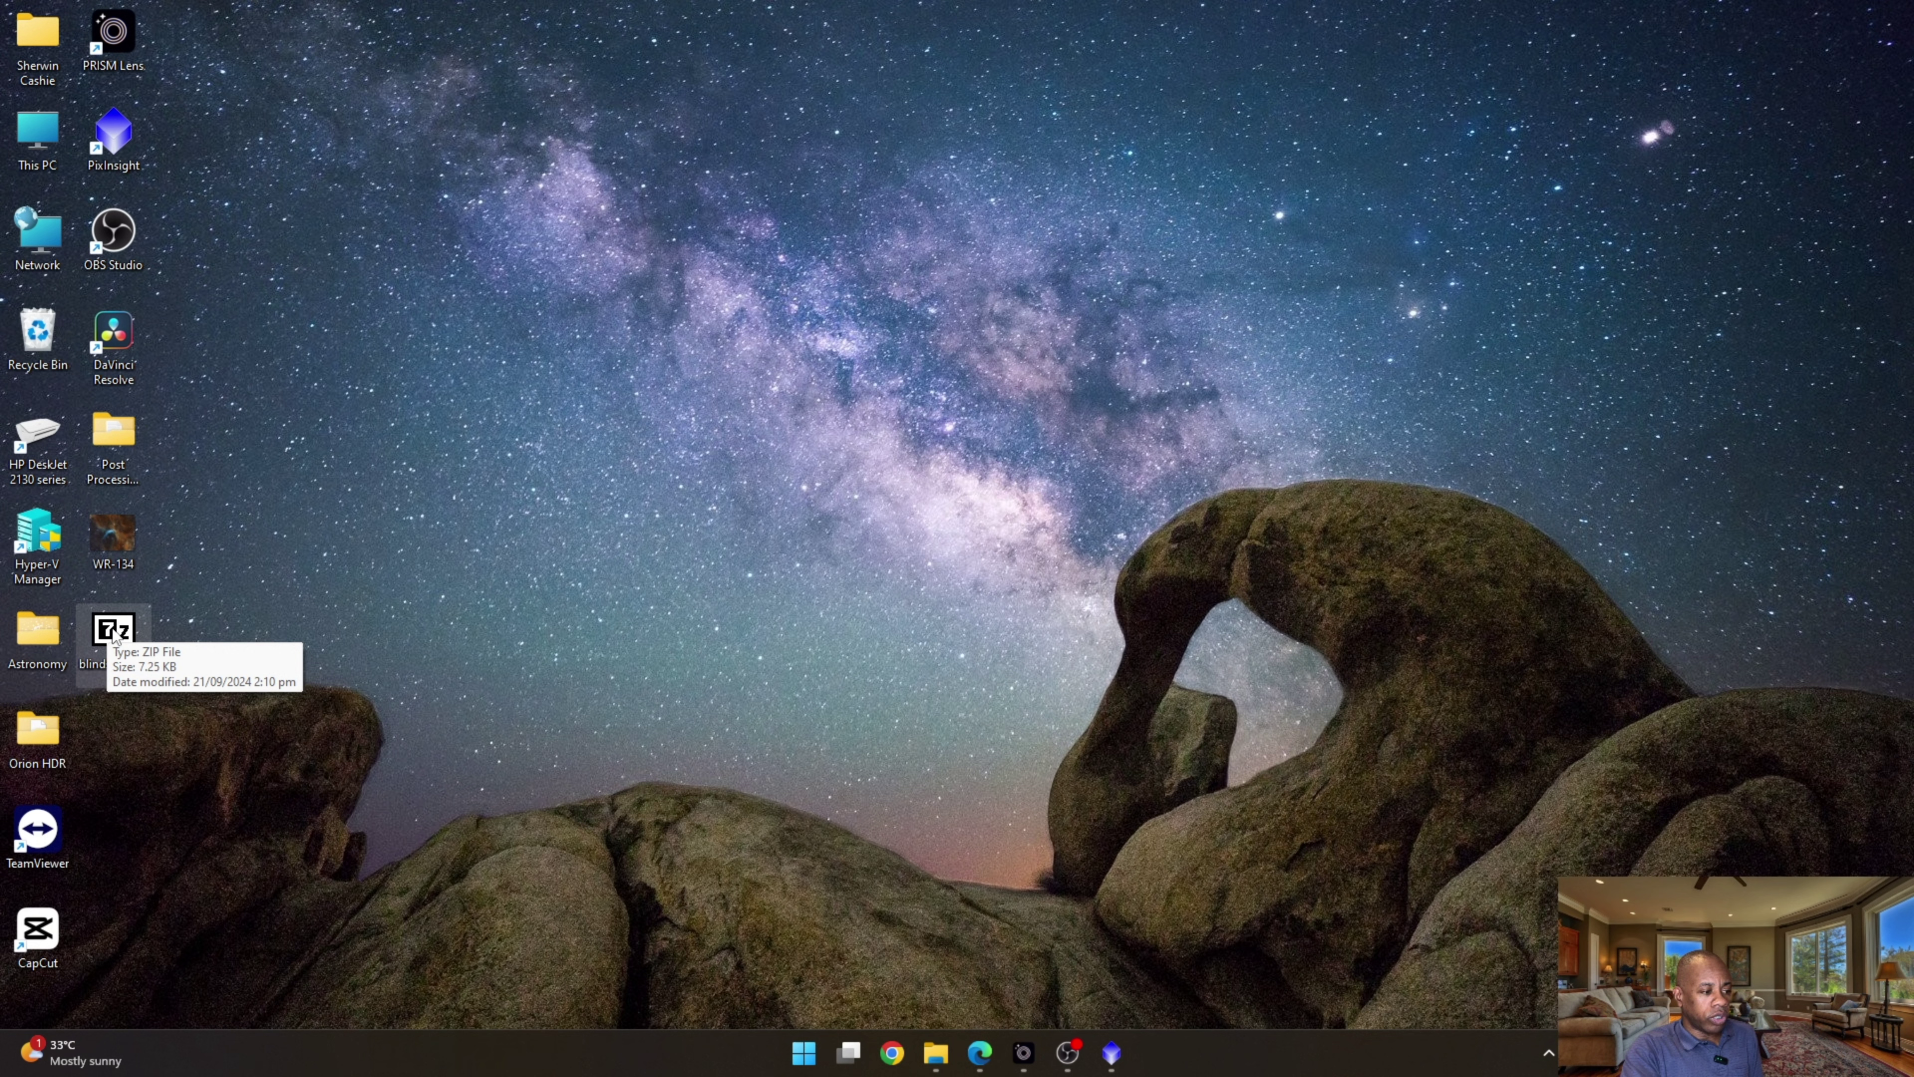
right_click(115, 637)
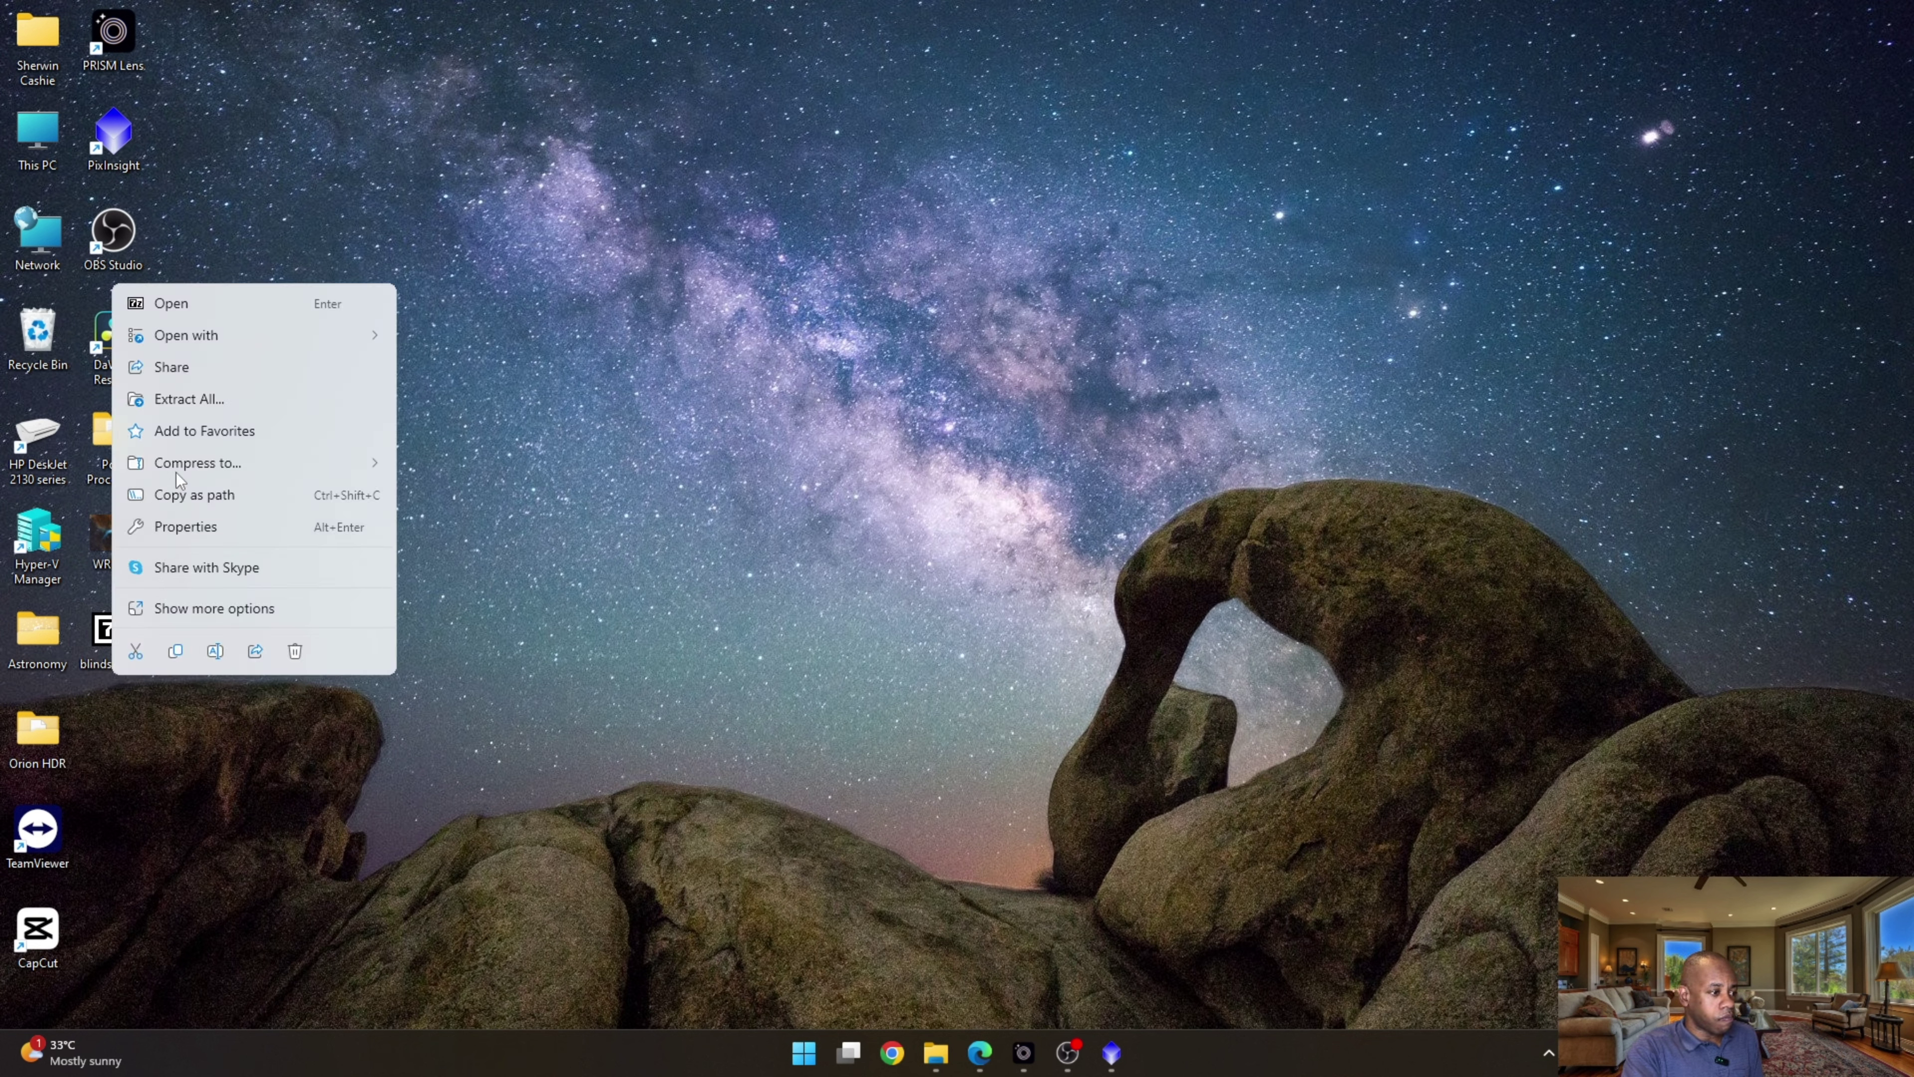
left_click(209, 399)
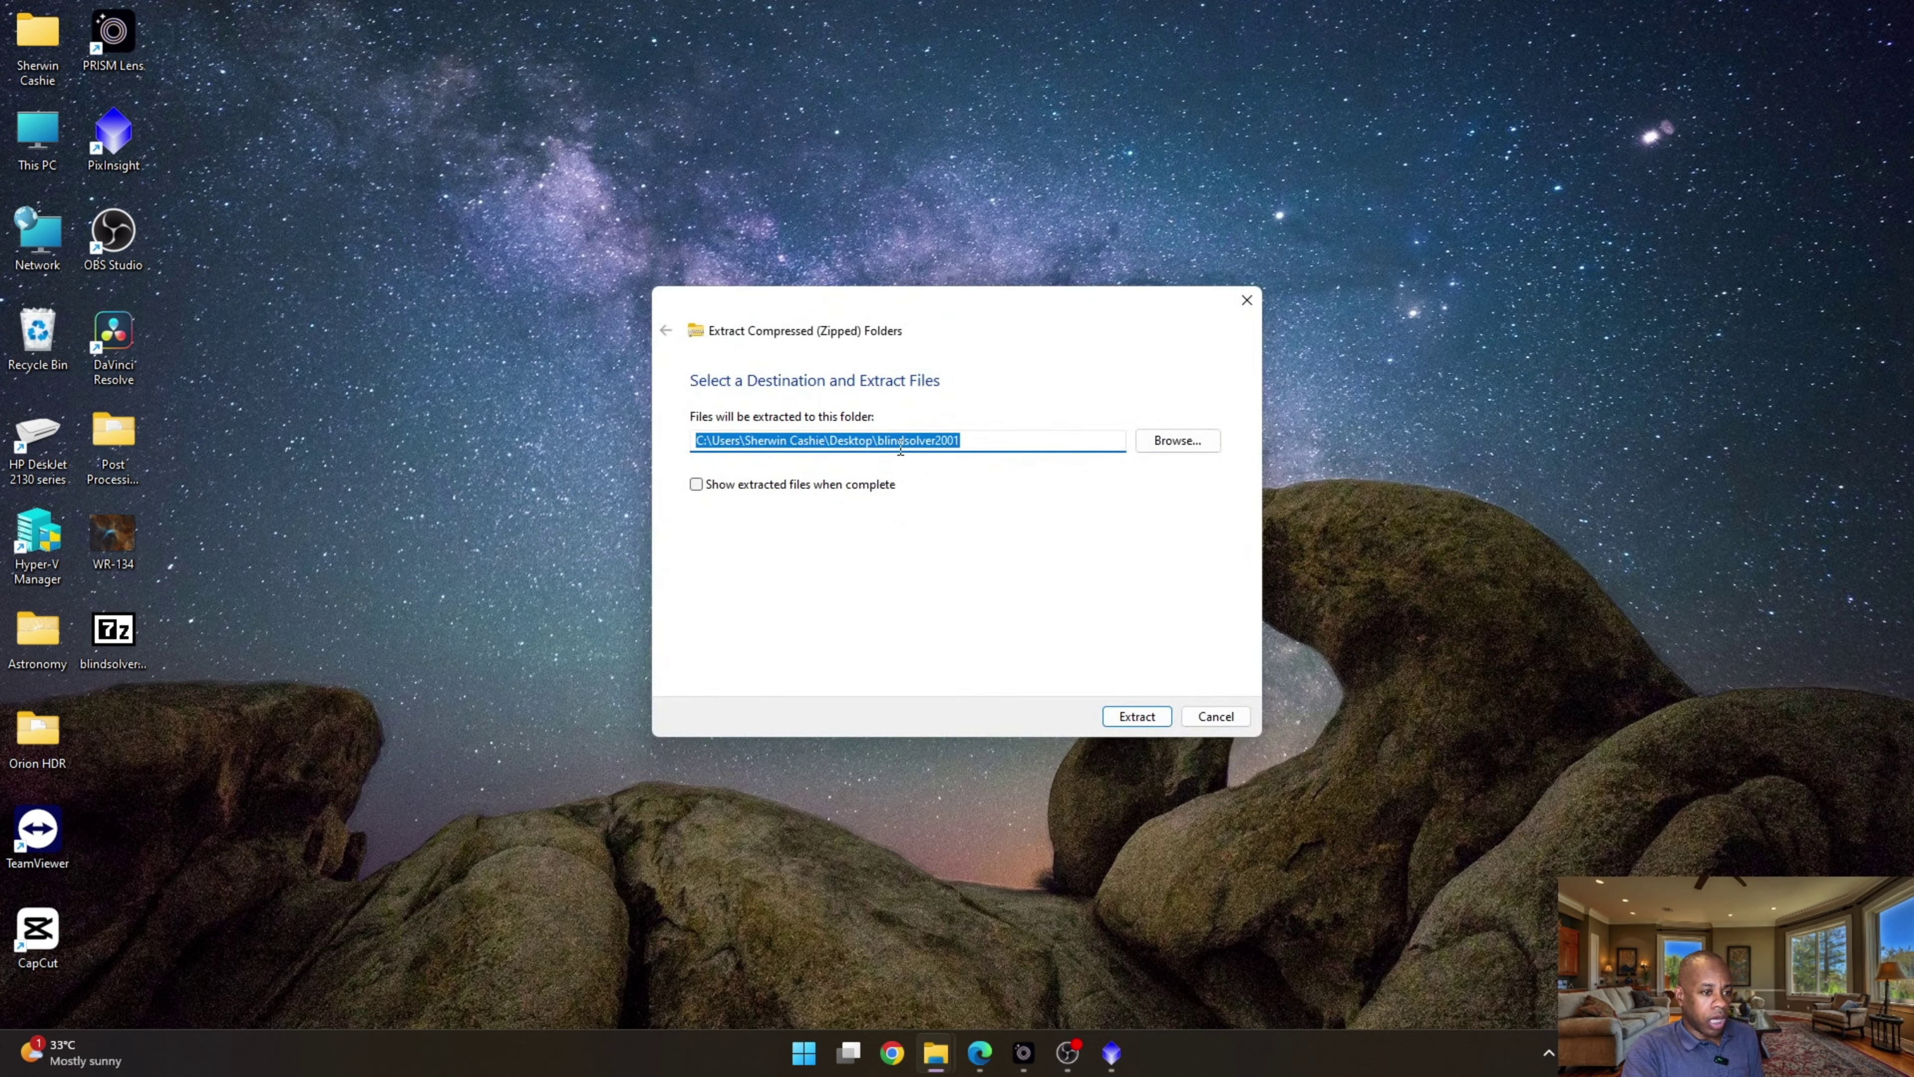
left_click(1136, 716)
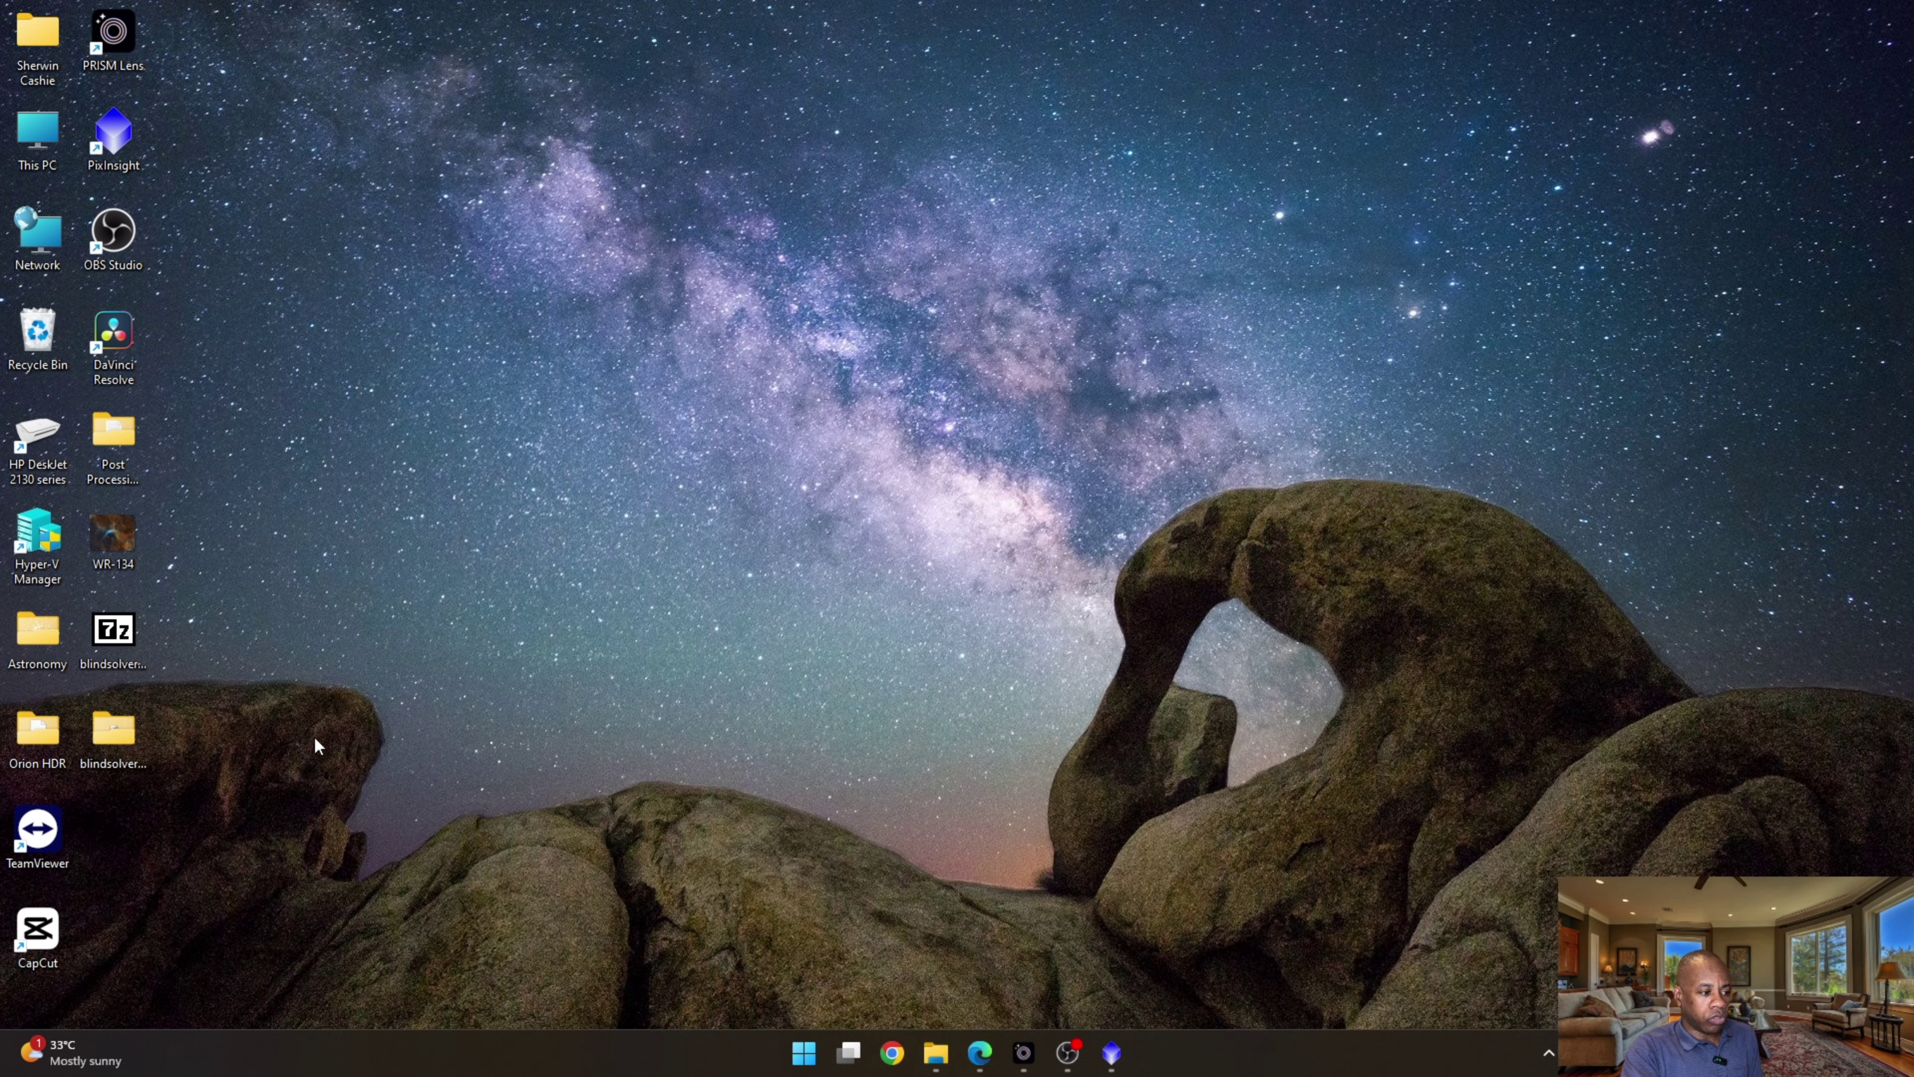
Copy the BlindSolver2001 JavaScript file from the extracted blindsolver2001 folder.
double_click(112, 735)
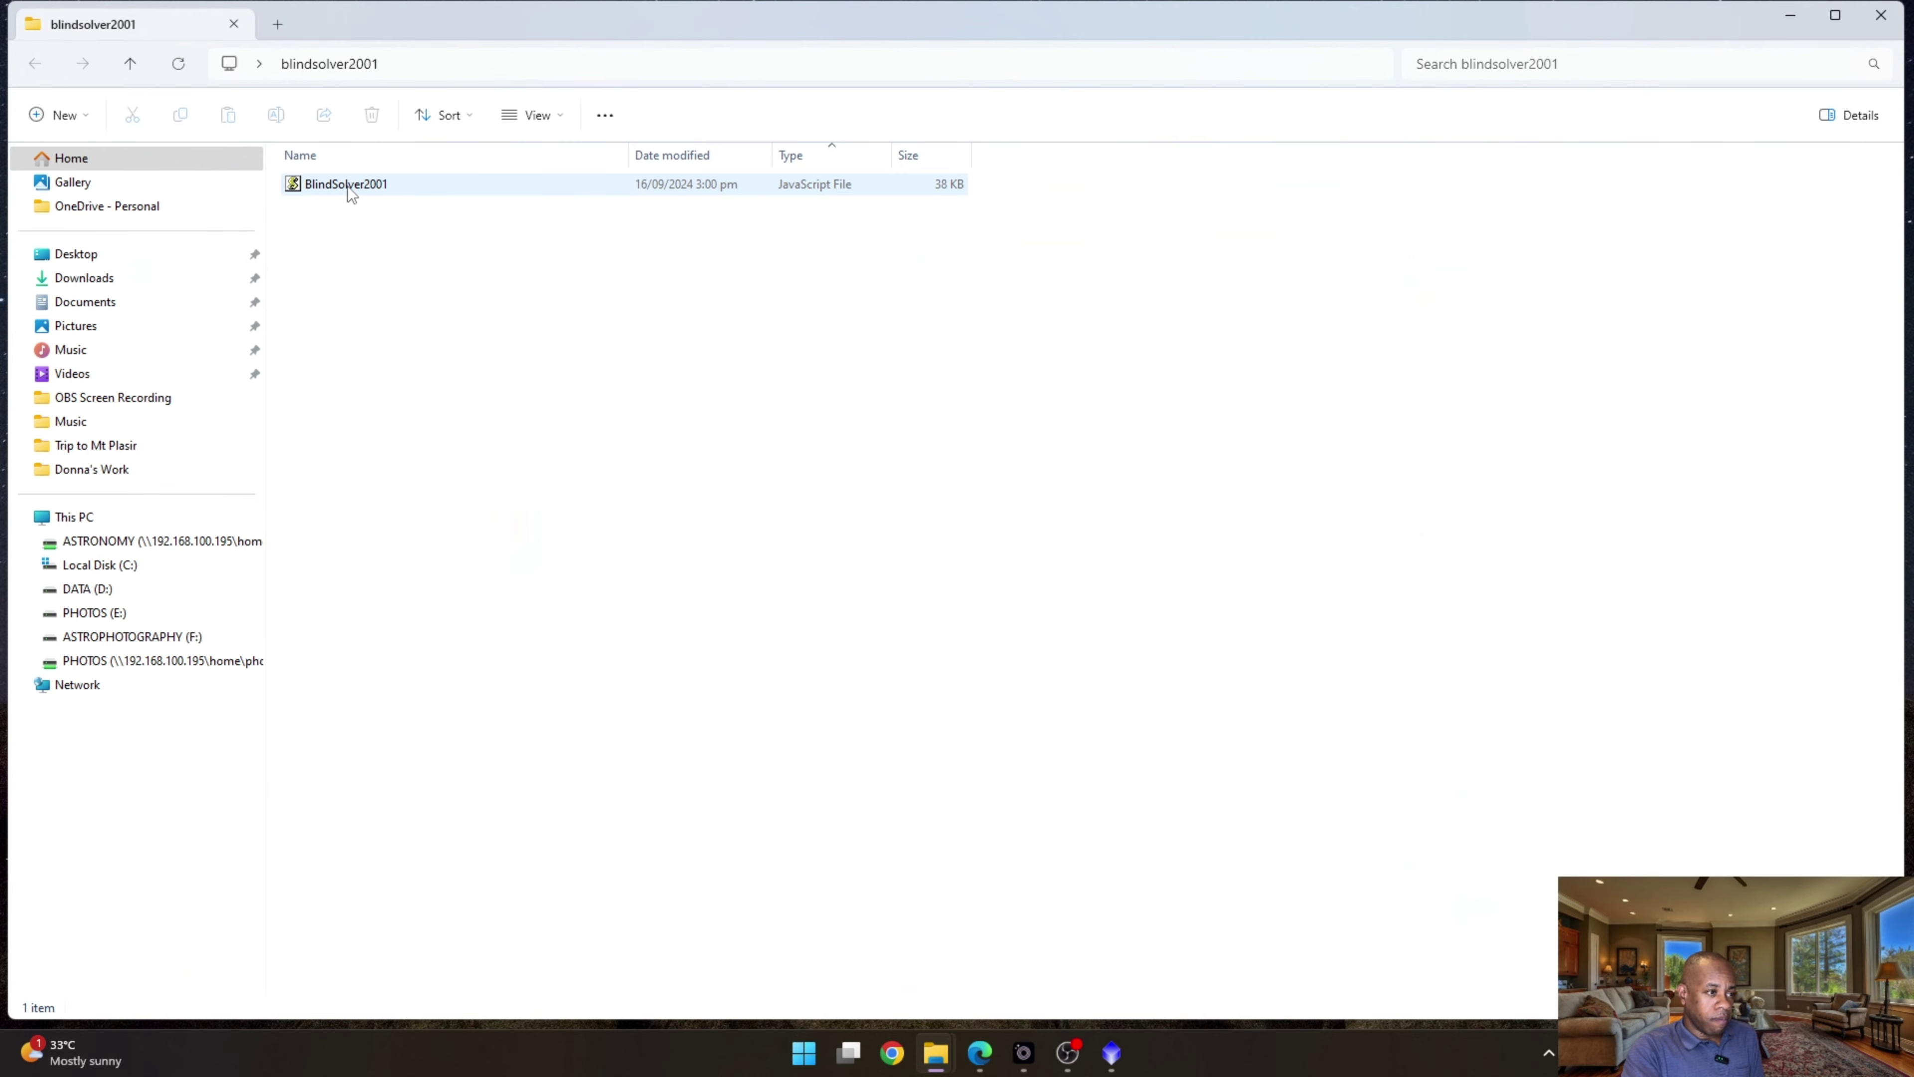
right_click(346, 186)
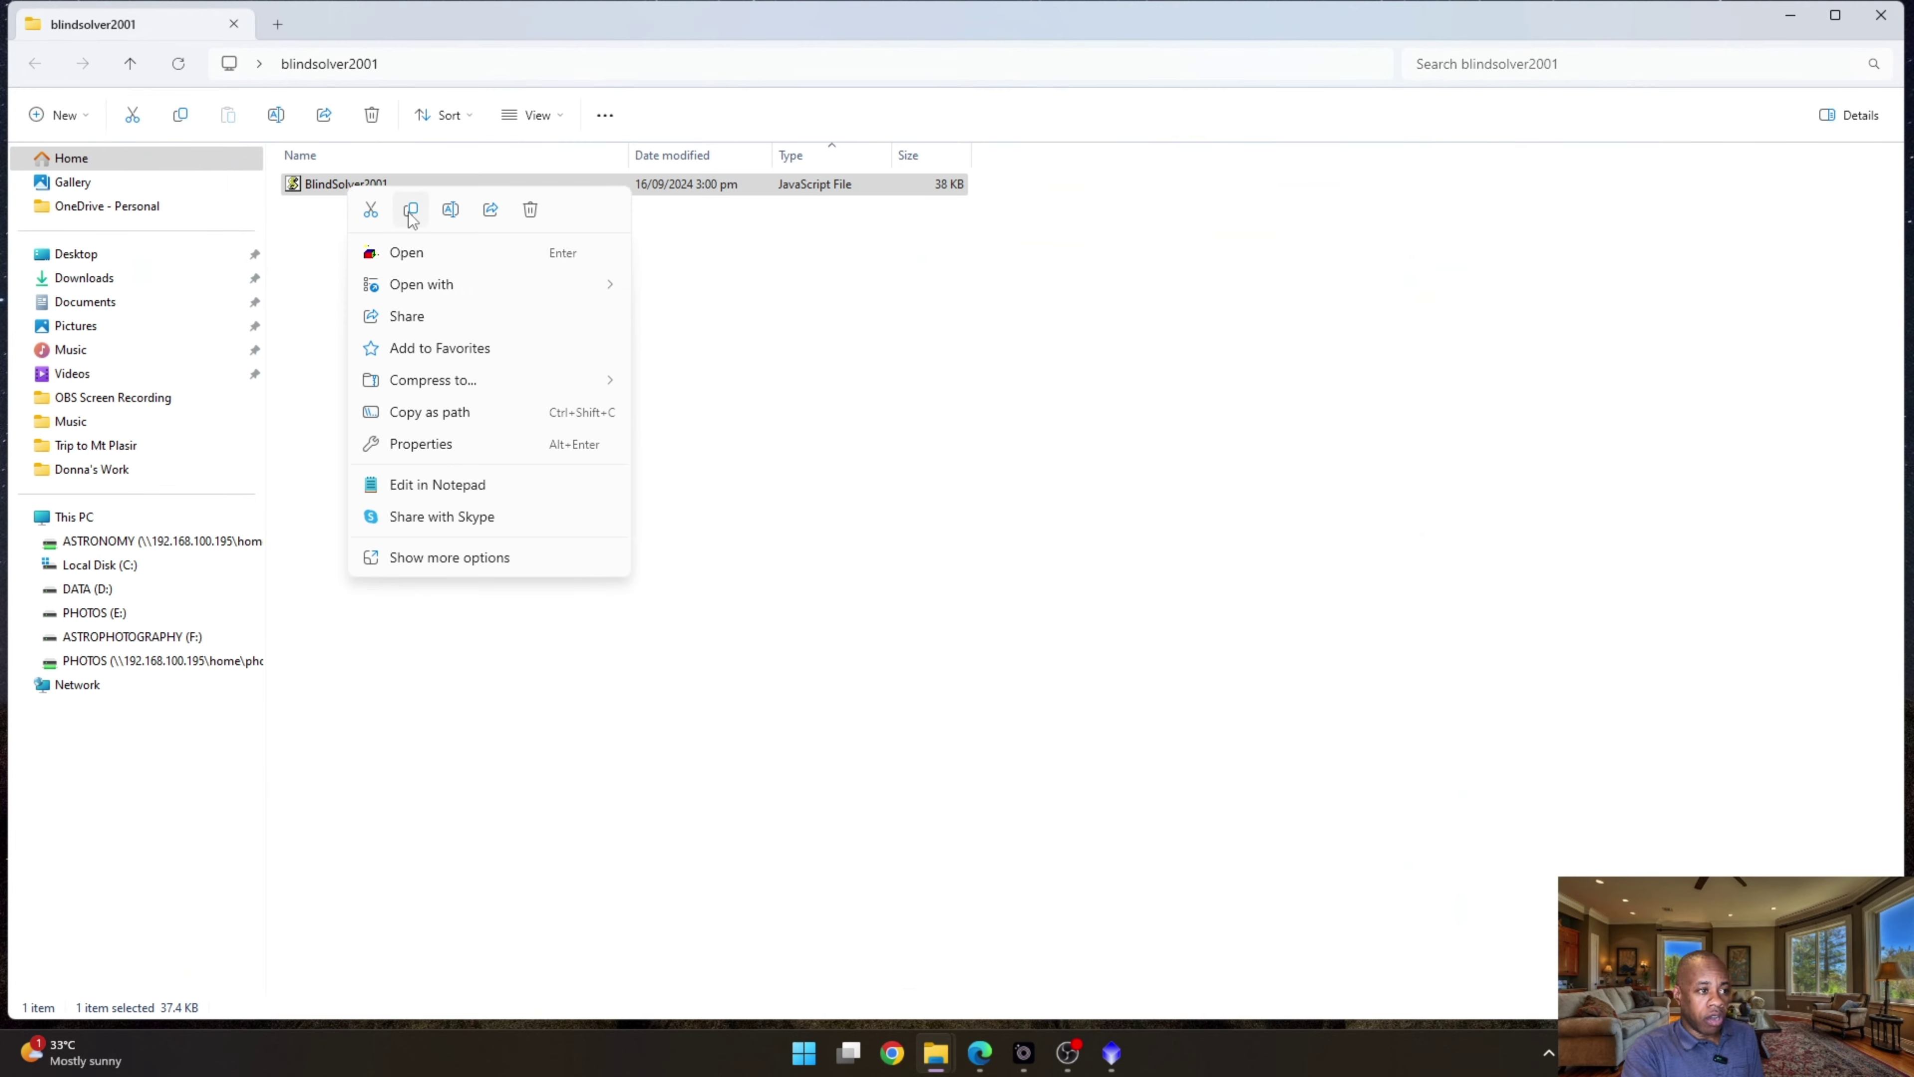
left_click(411, 211)
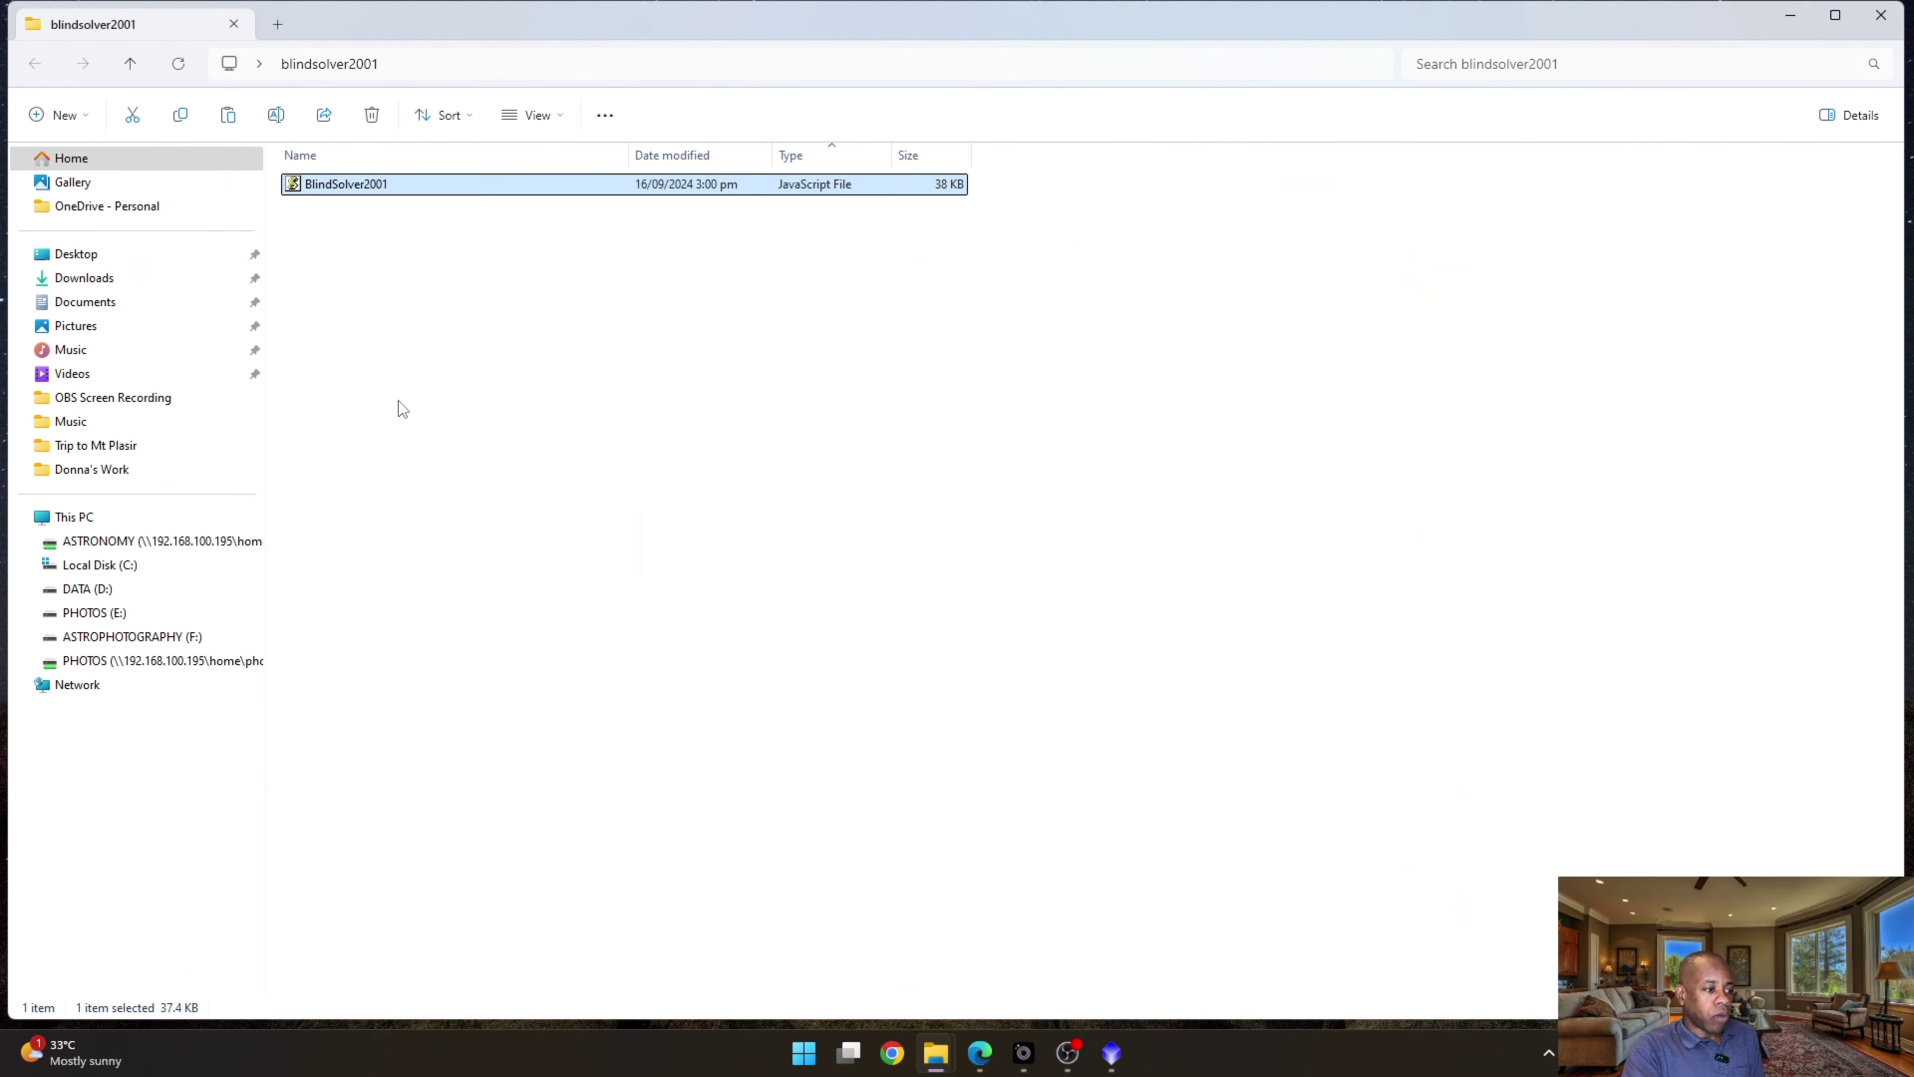
Go to the scripts folder at C:\Program Files\PixInsight\src\scripts.
left_click(106, 565)
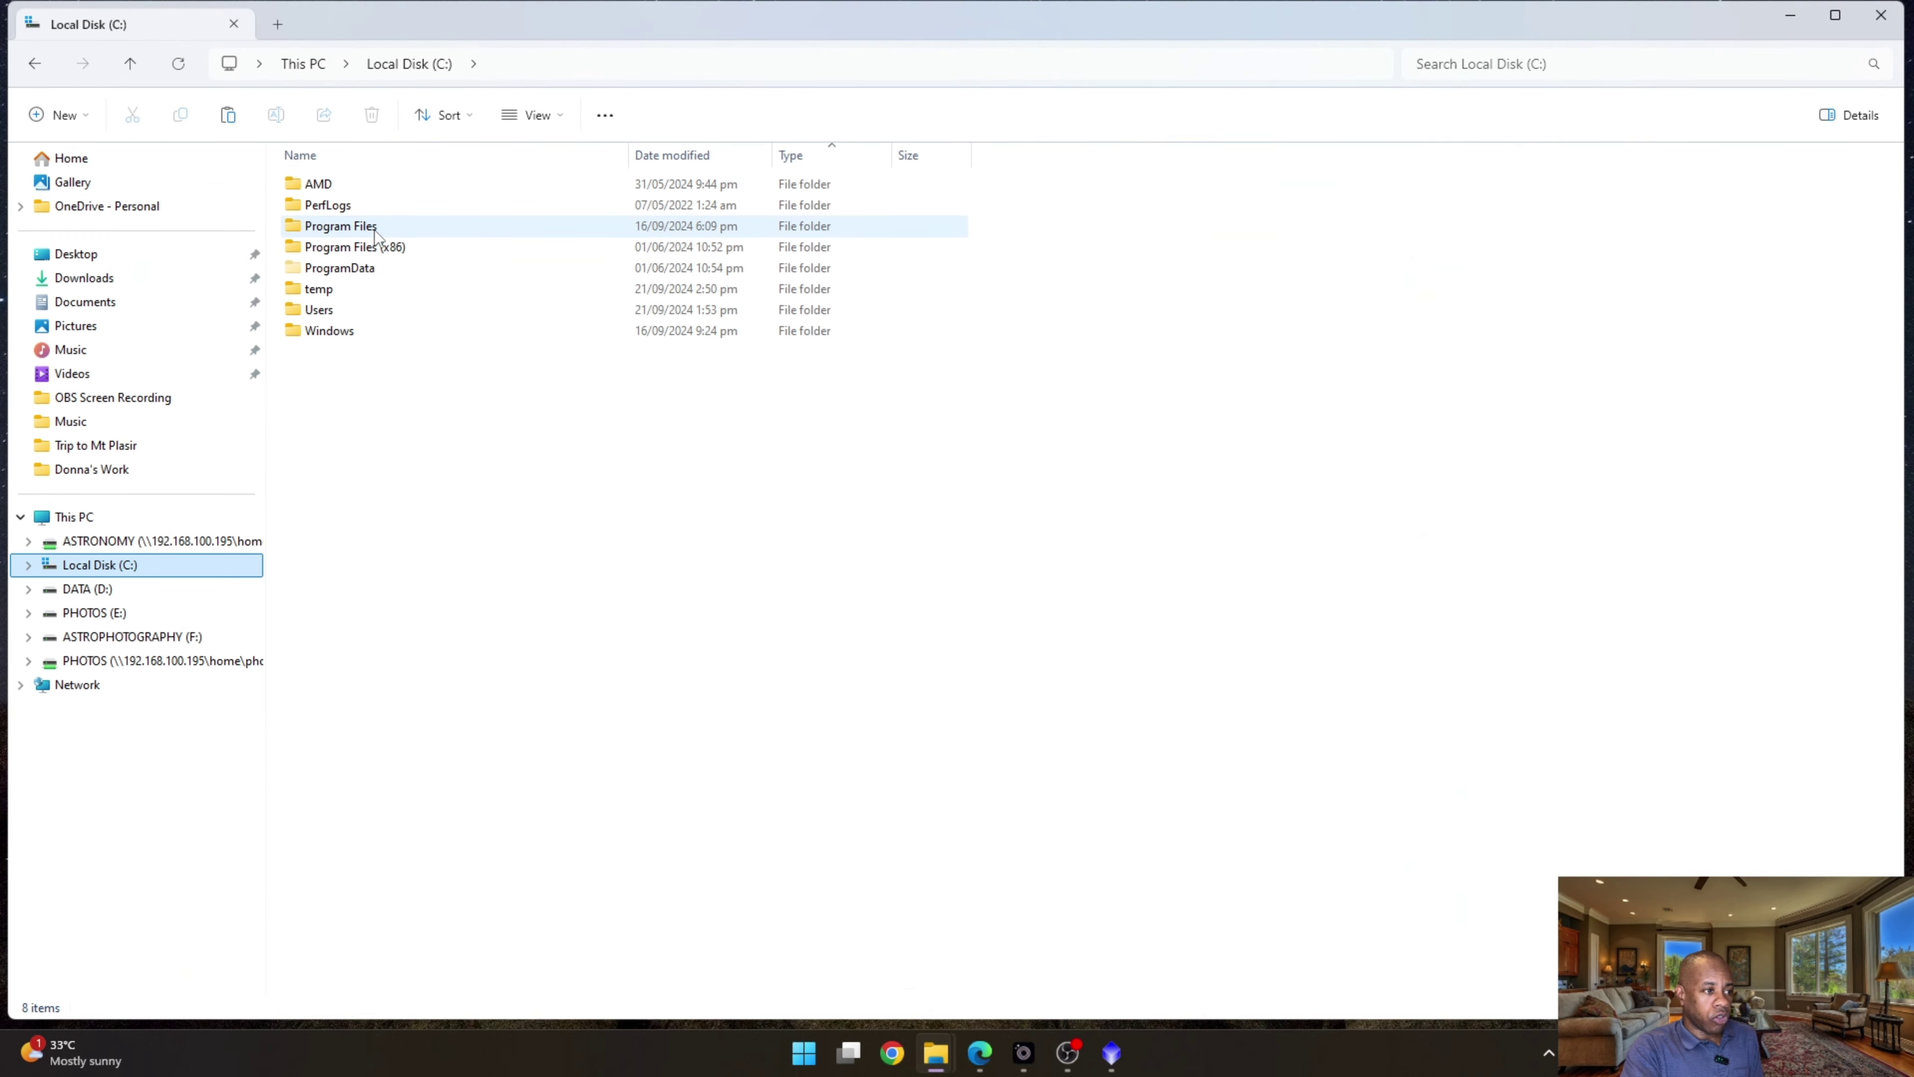
type("pi")
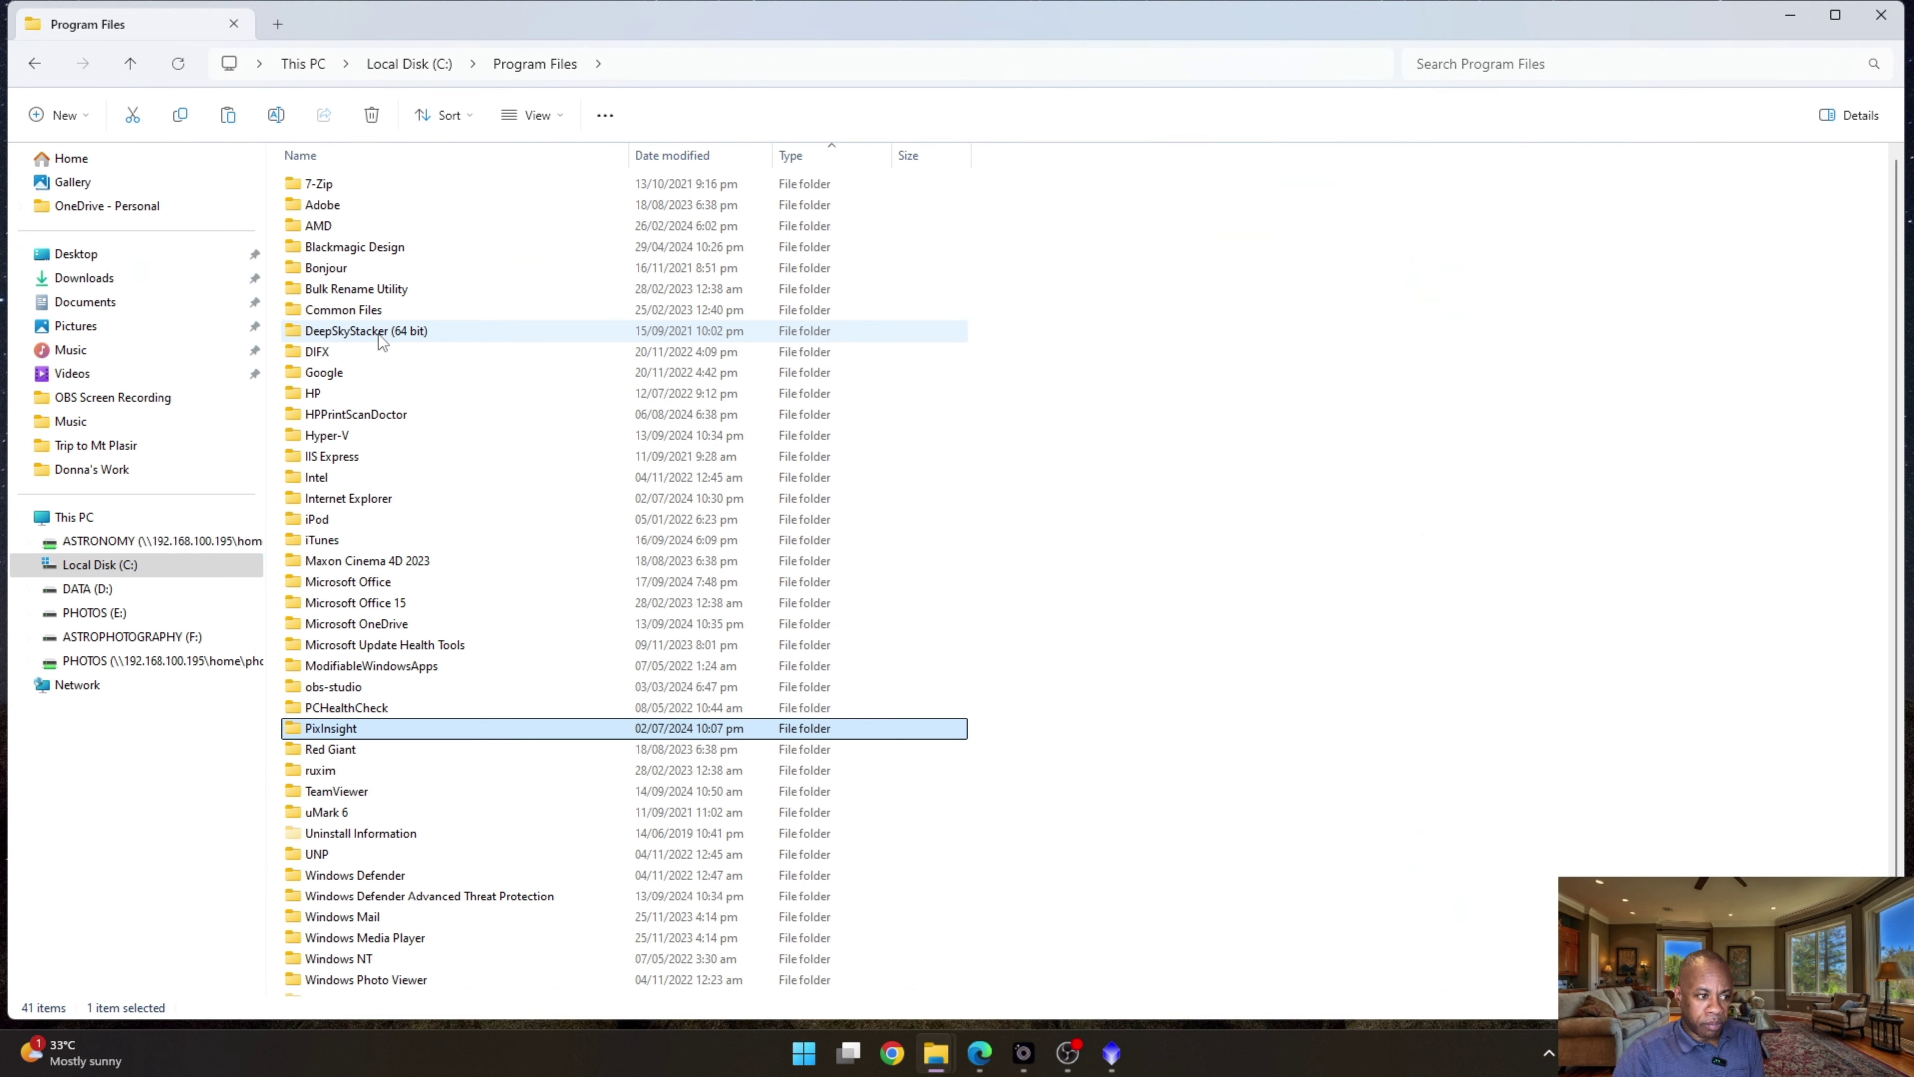
key("Return")
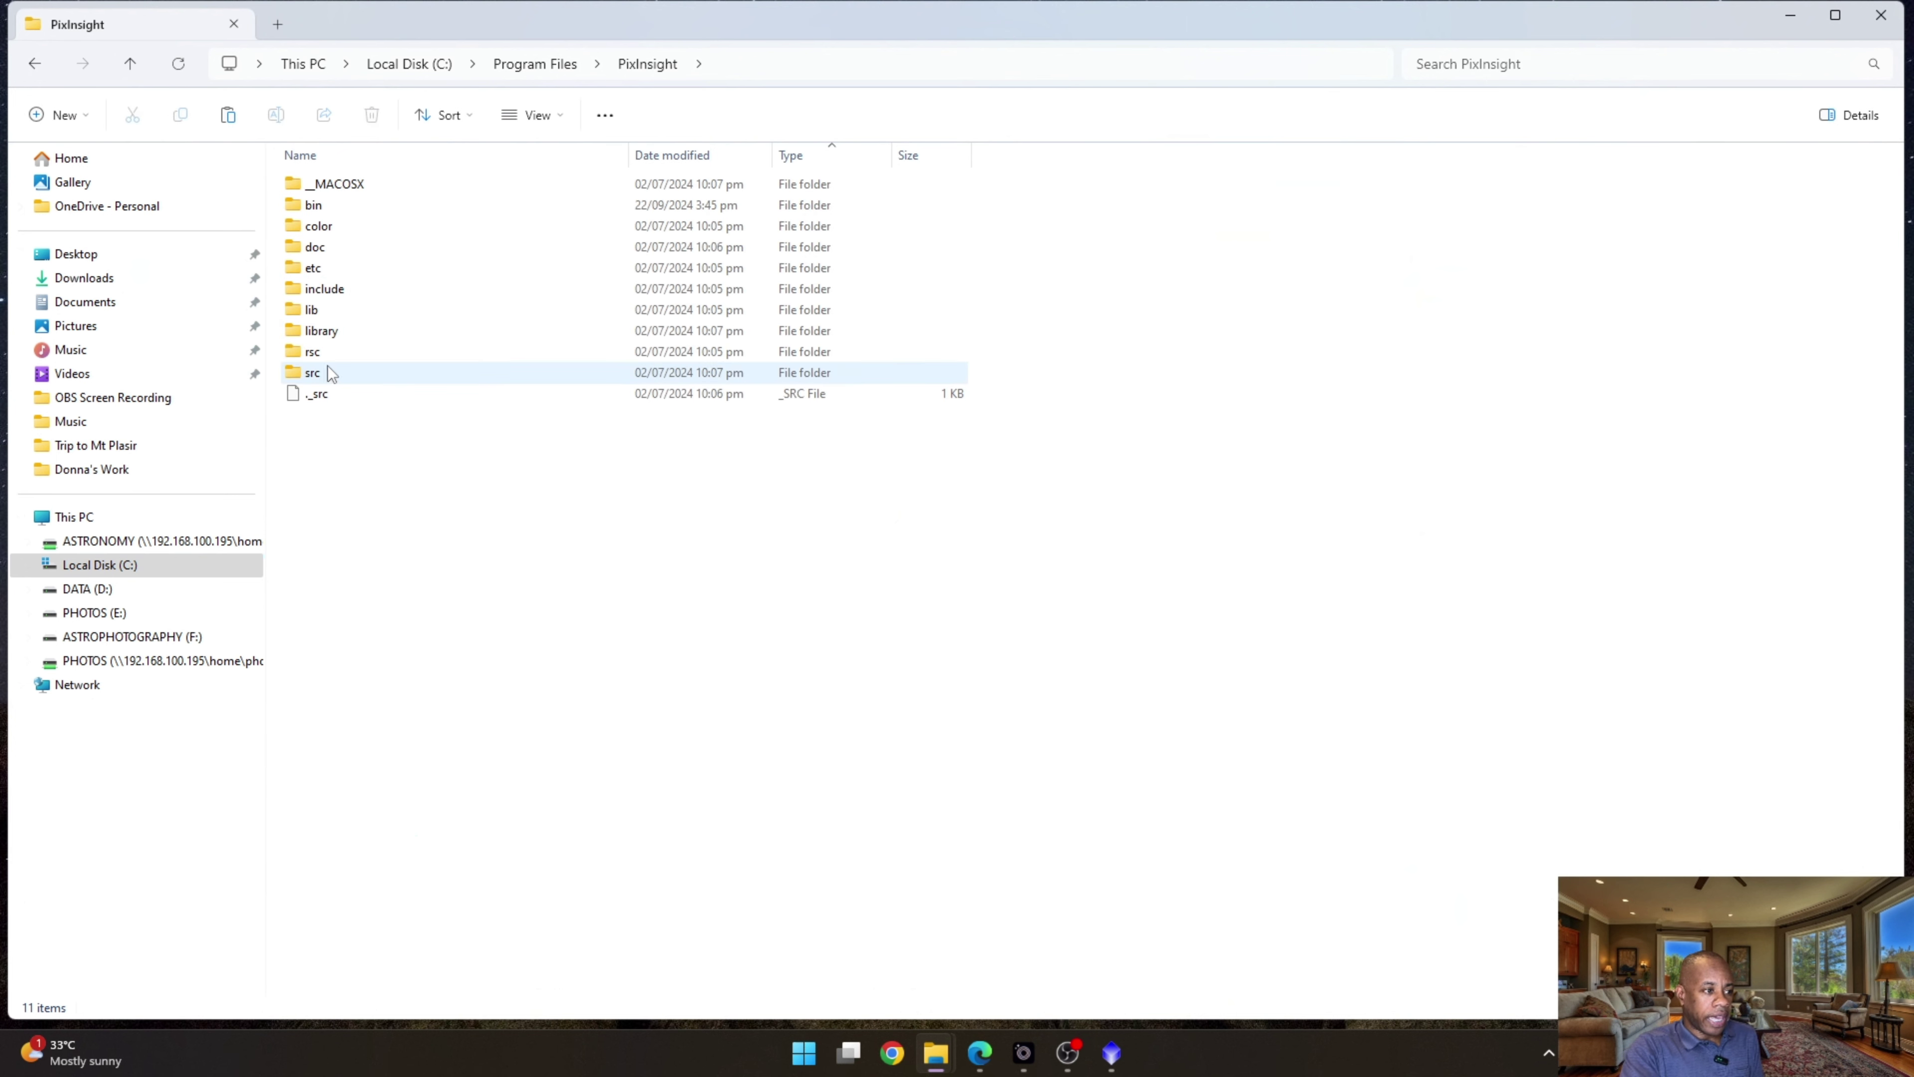
double_click(331, 374)
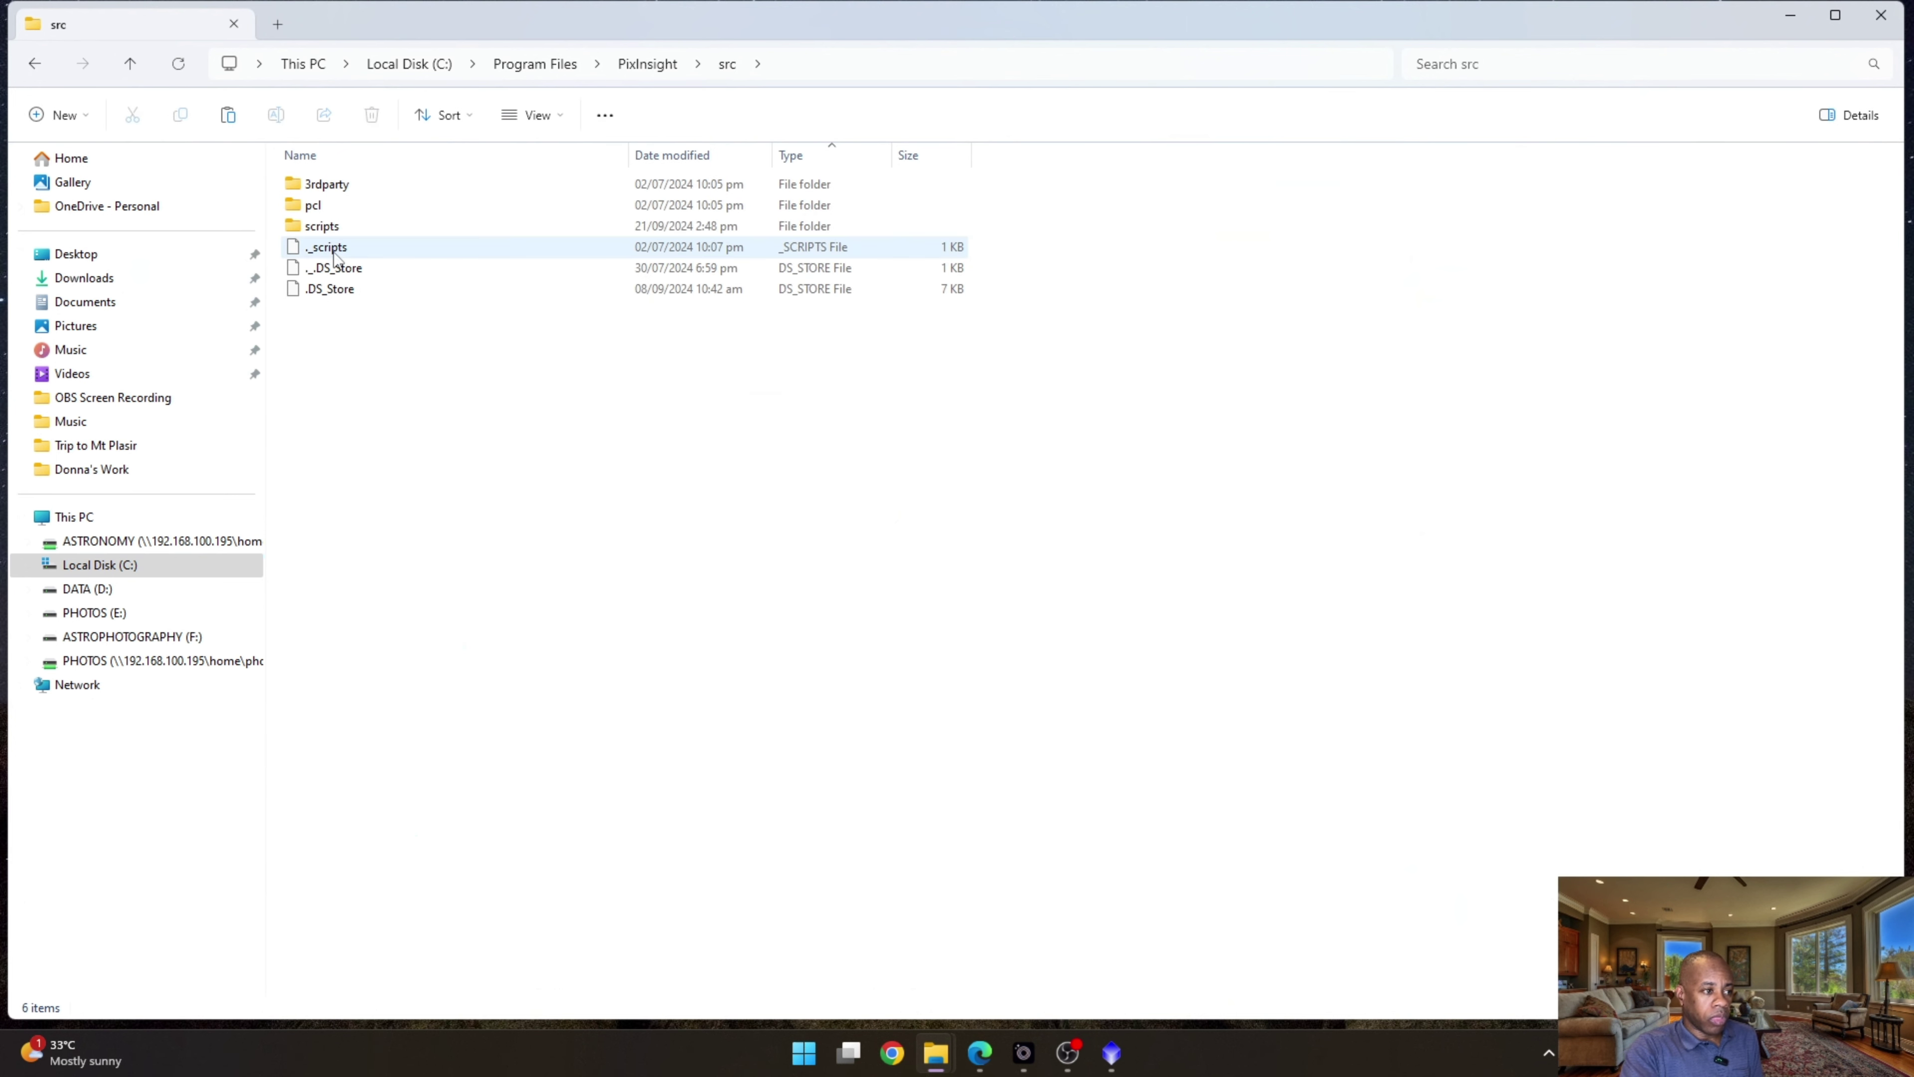
double_click(331, 226)
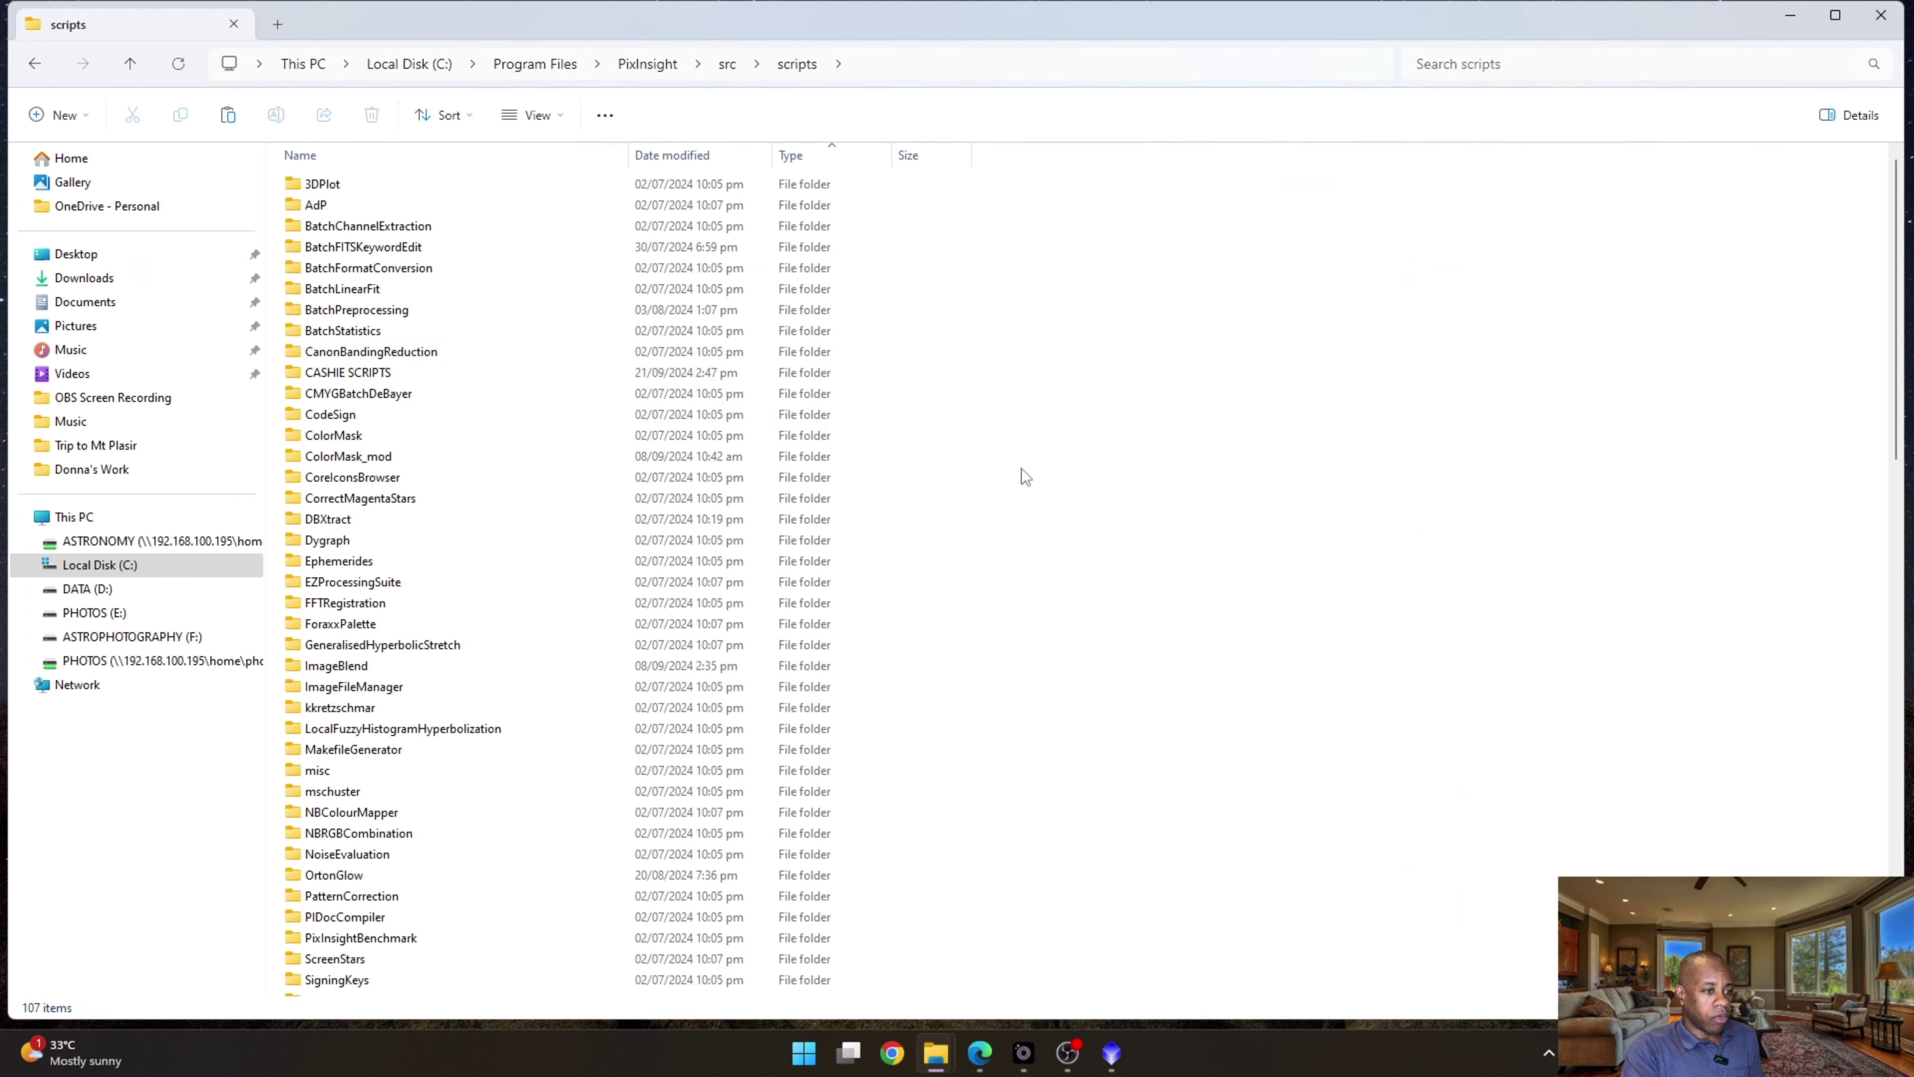
Check the scripts folder for the BlindSolver2001 JavaScript file and select it.
right_click(1066, 416)
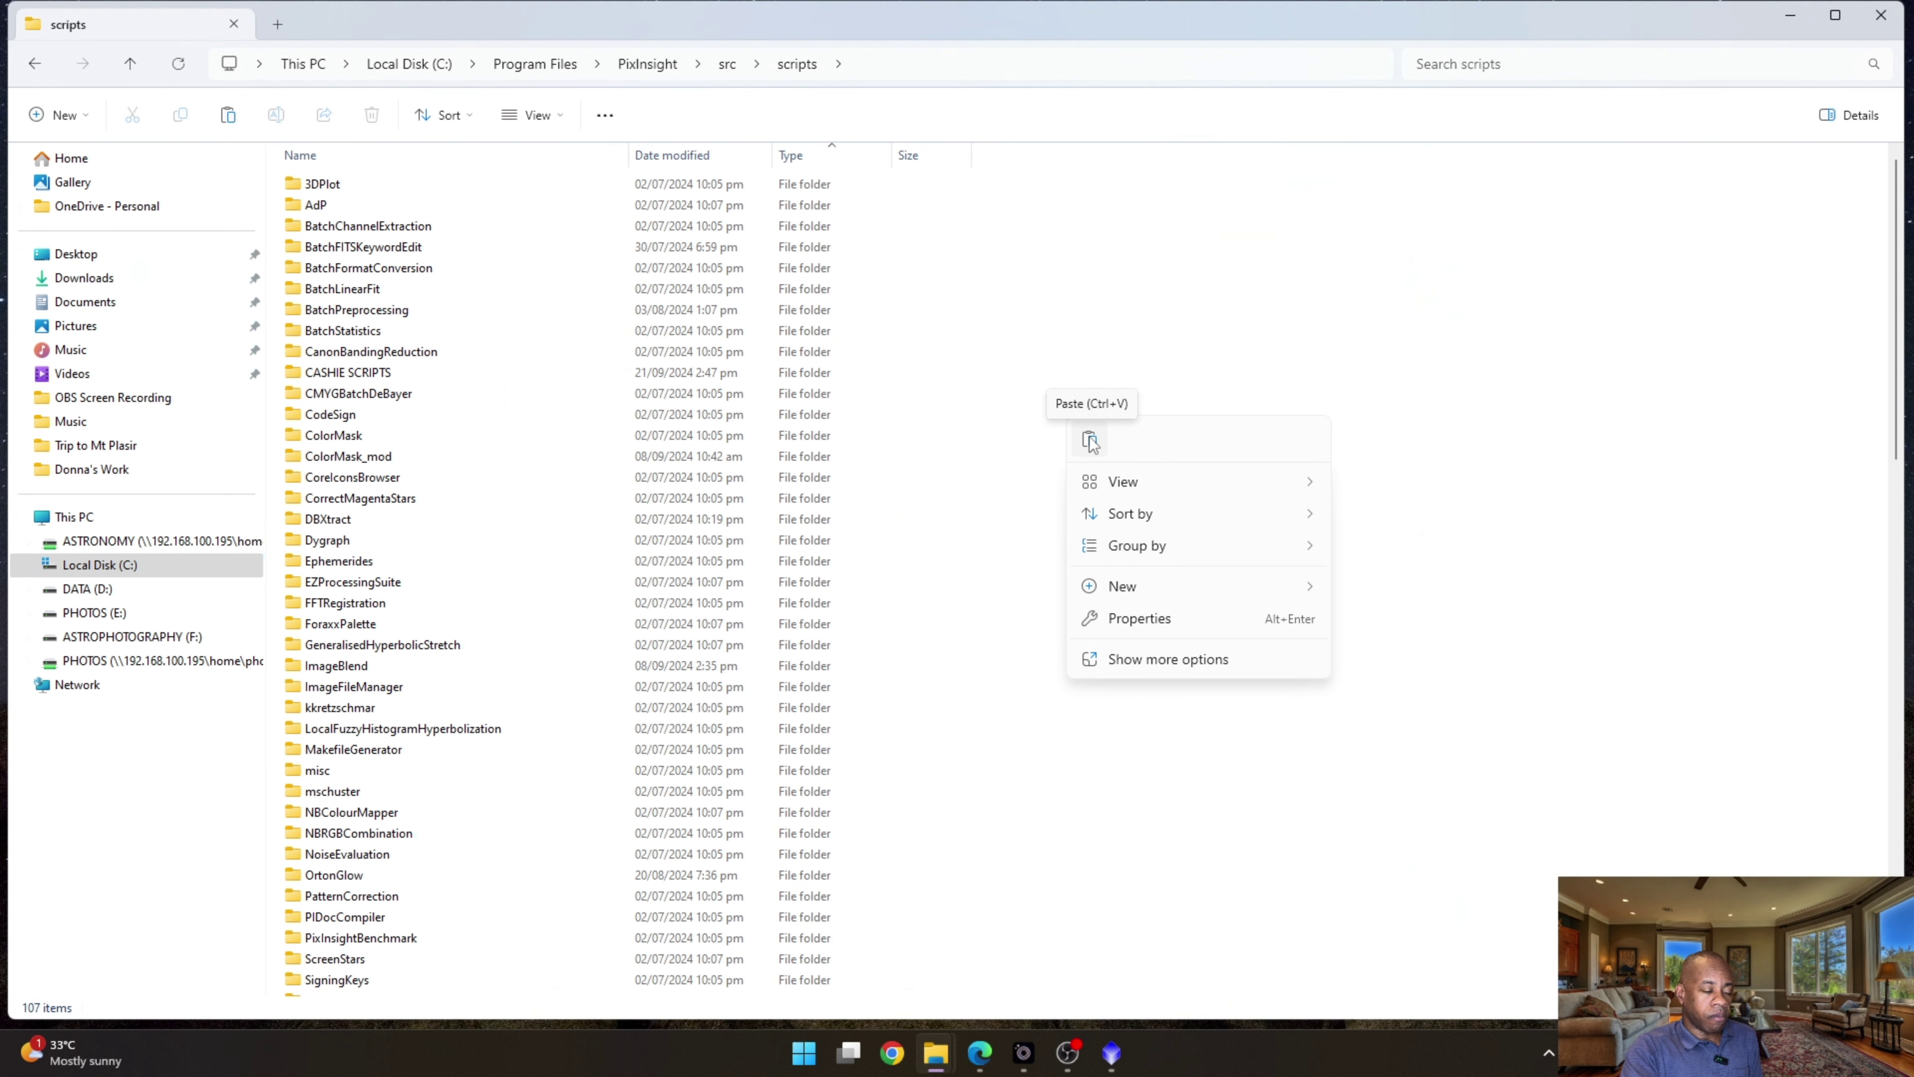
left_click(351, 515)
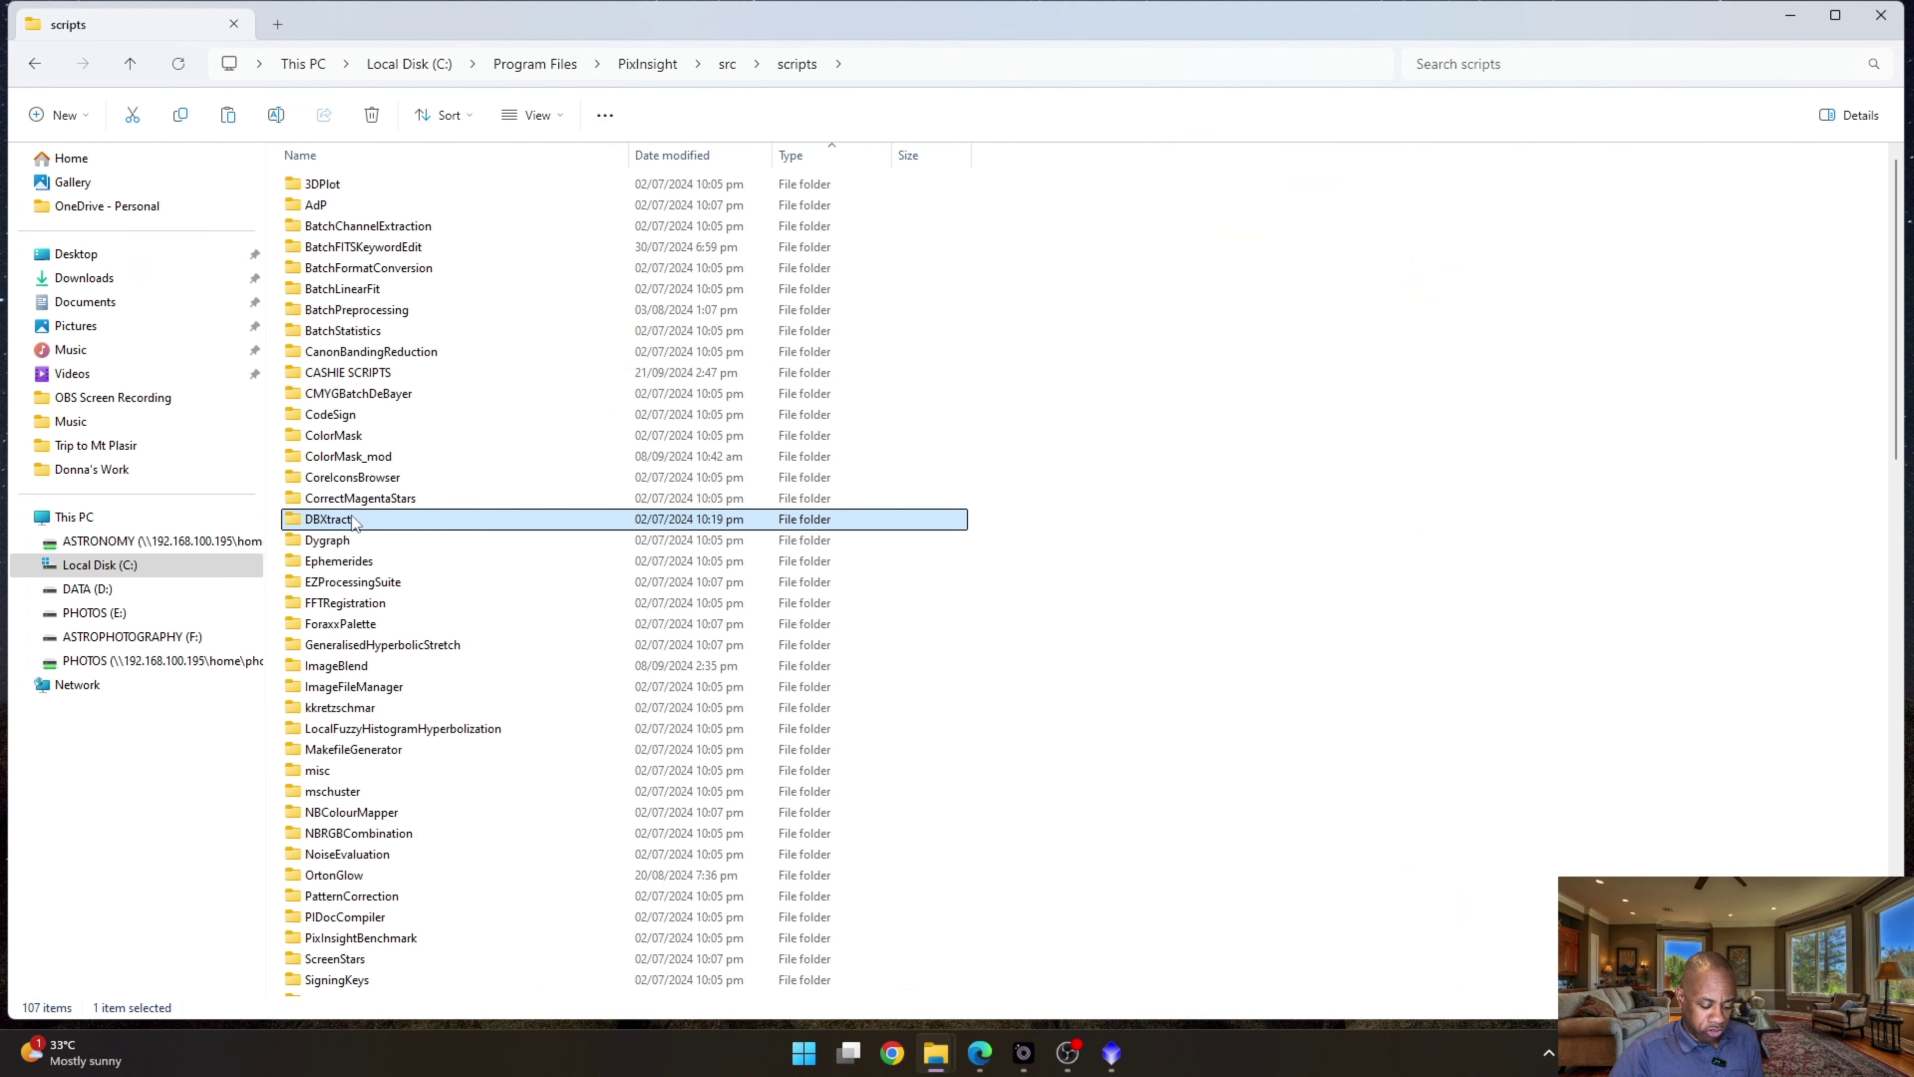
type("bl")
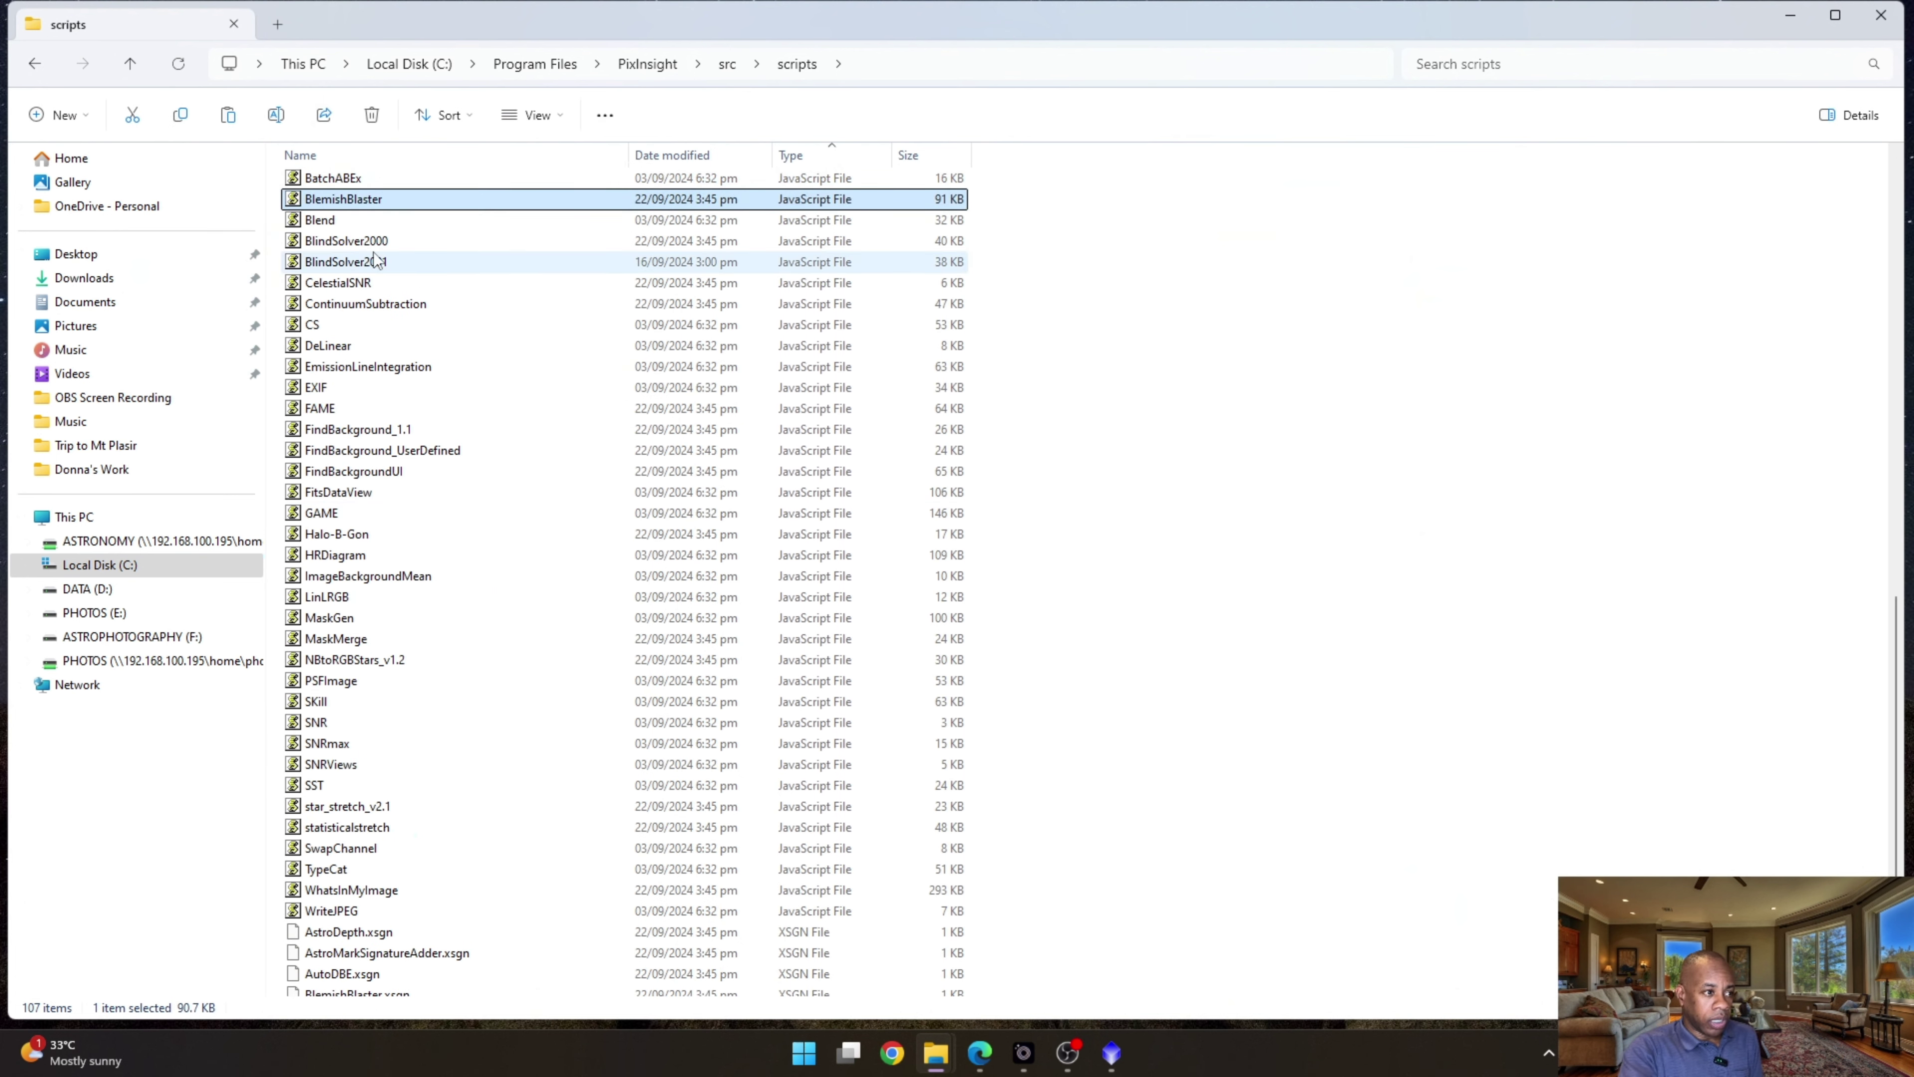
left_click(354, 262)
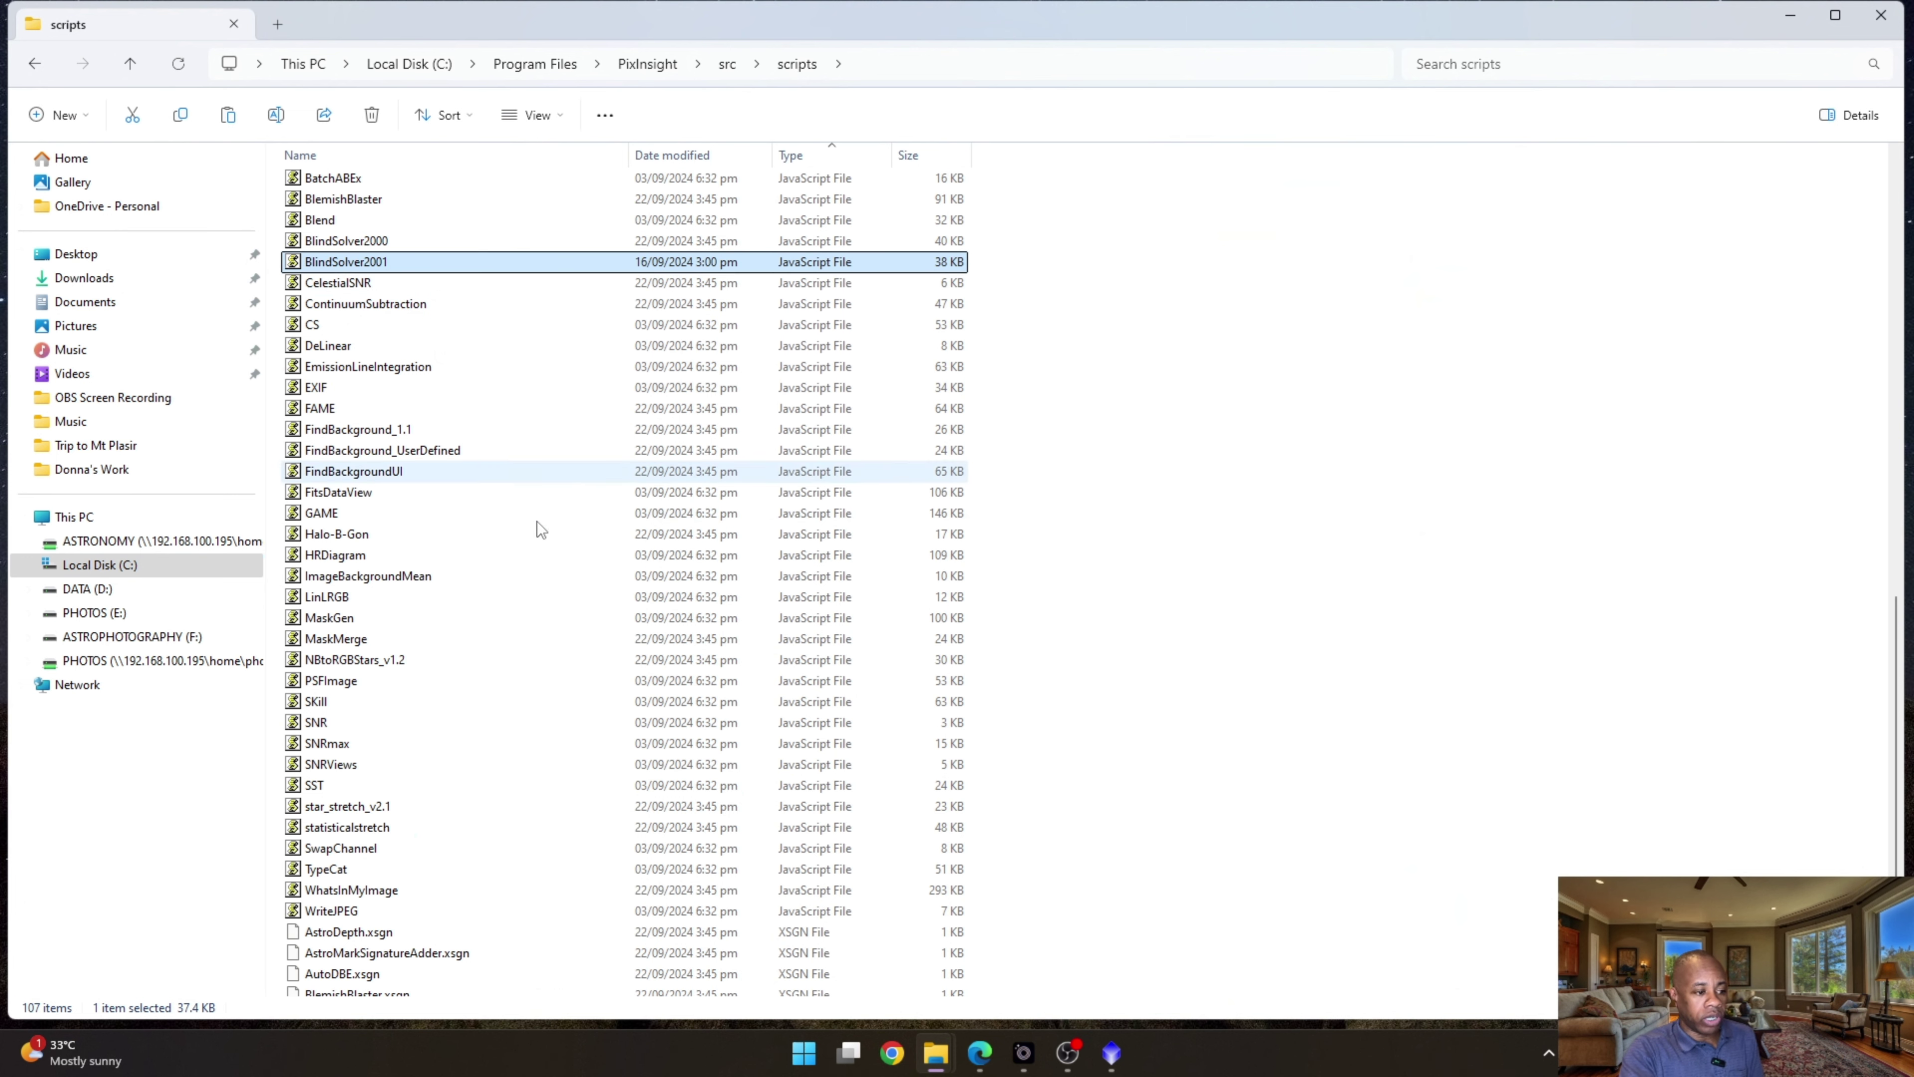
Switch to PixInsight and open the Feature Scripts manager.
left_click(1114, 1063)
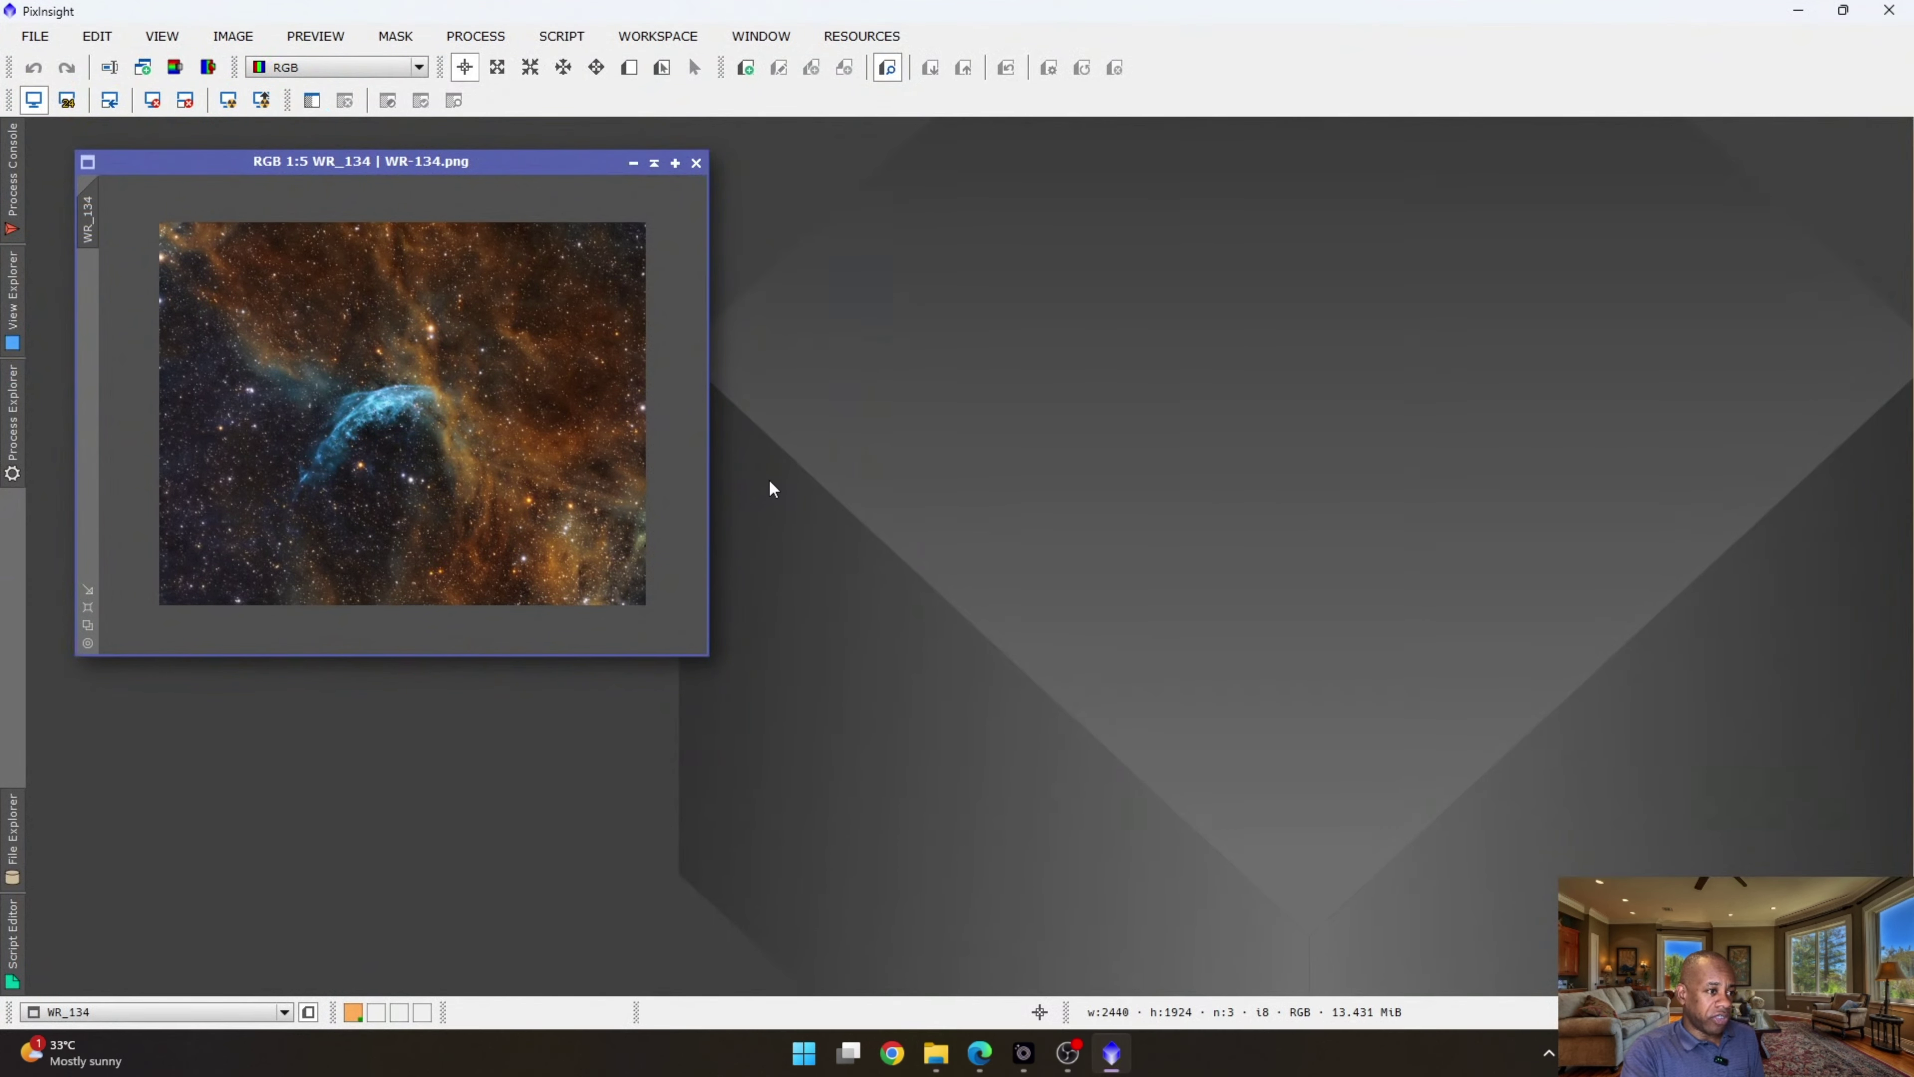
left_click(565, 38)
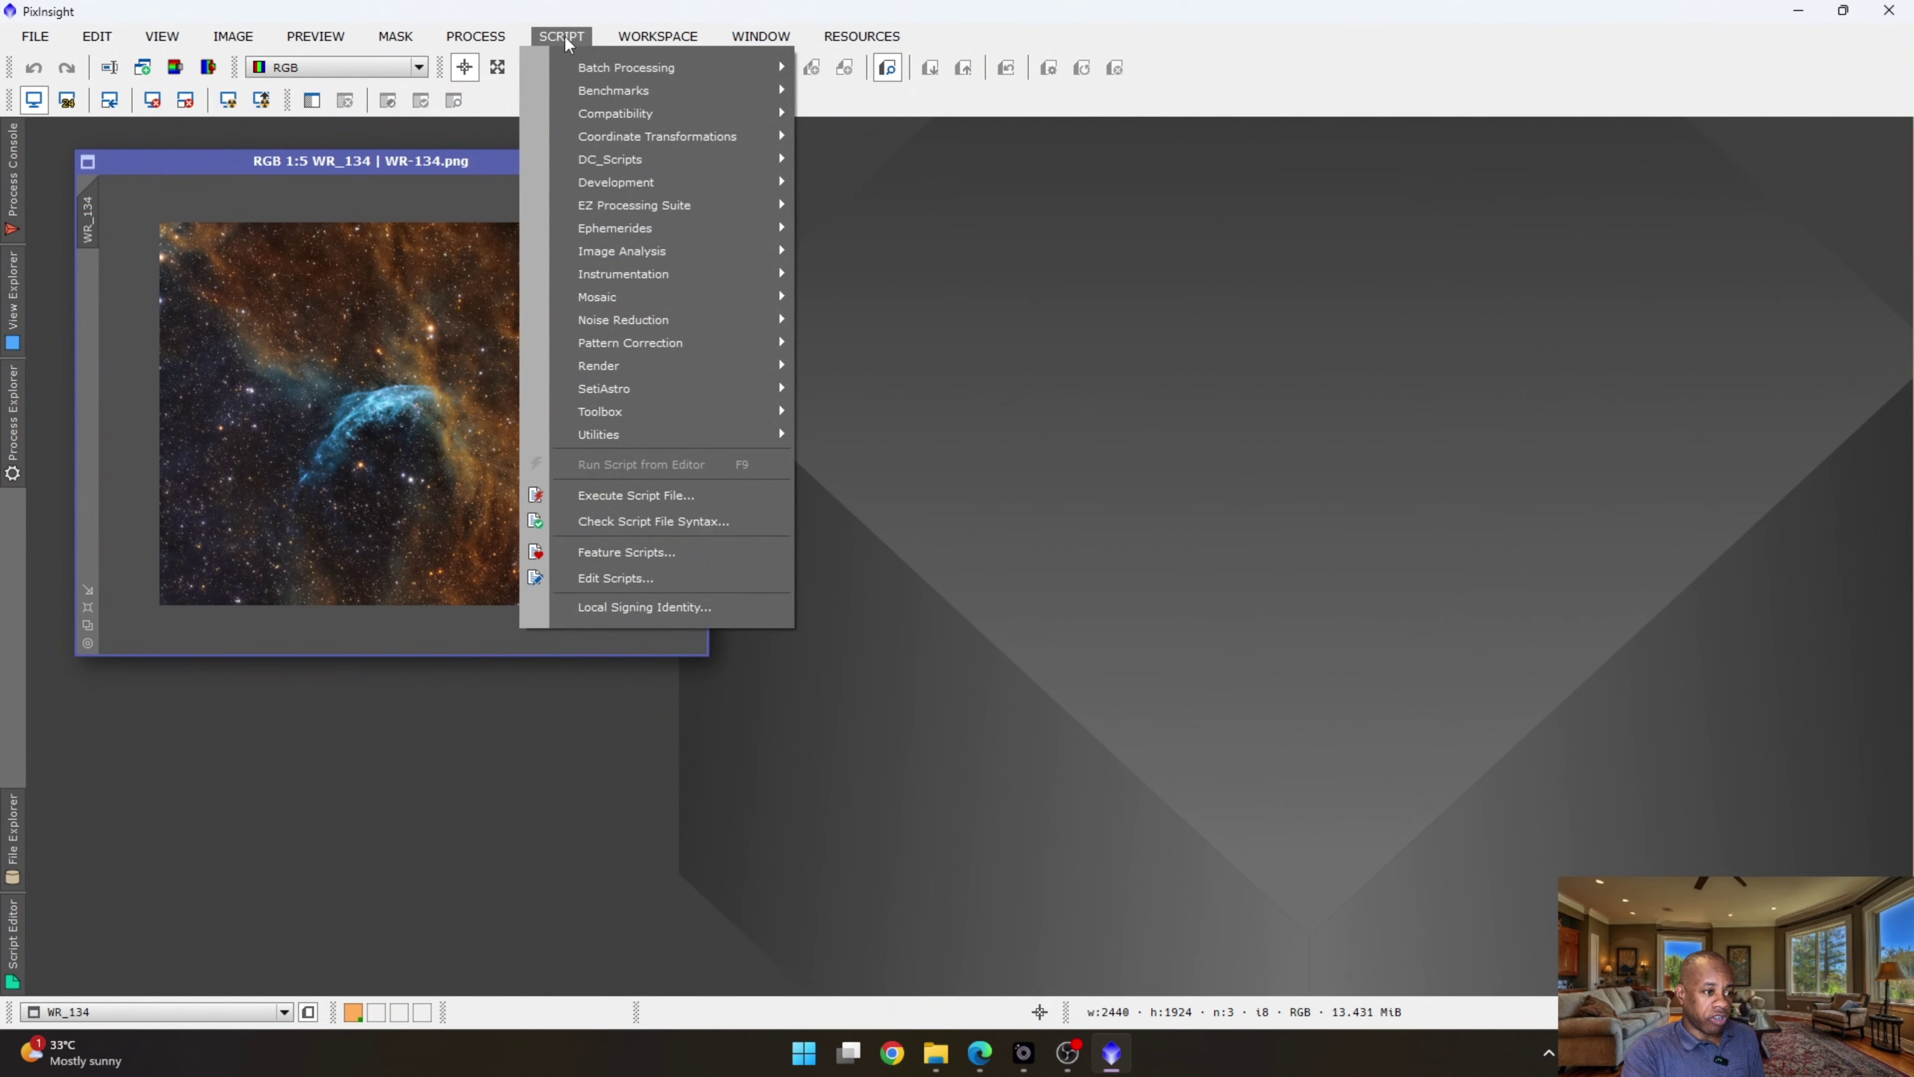
left_click(637, 554)
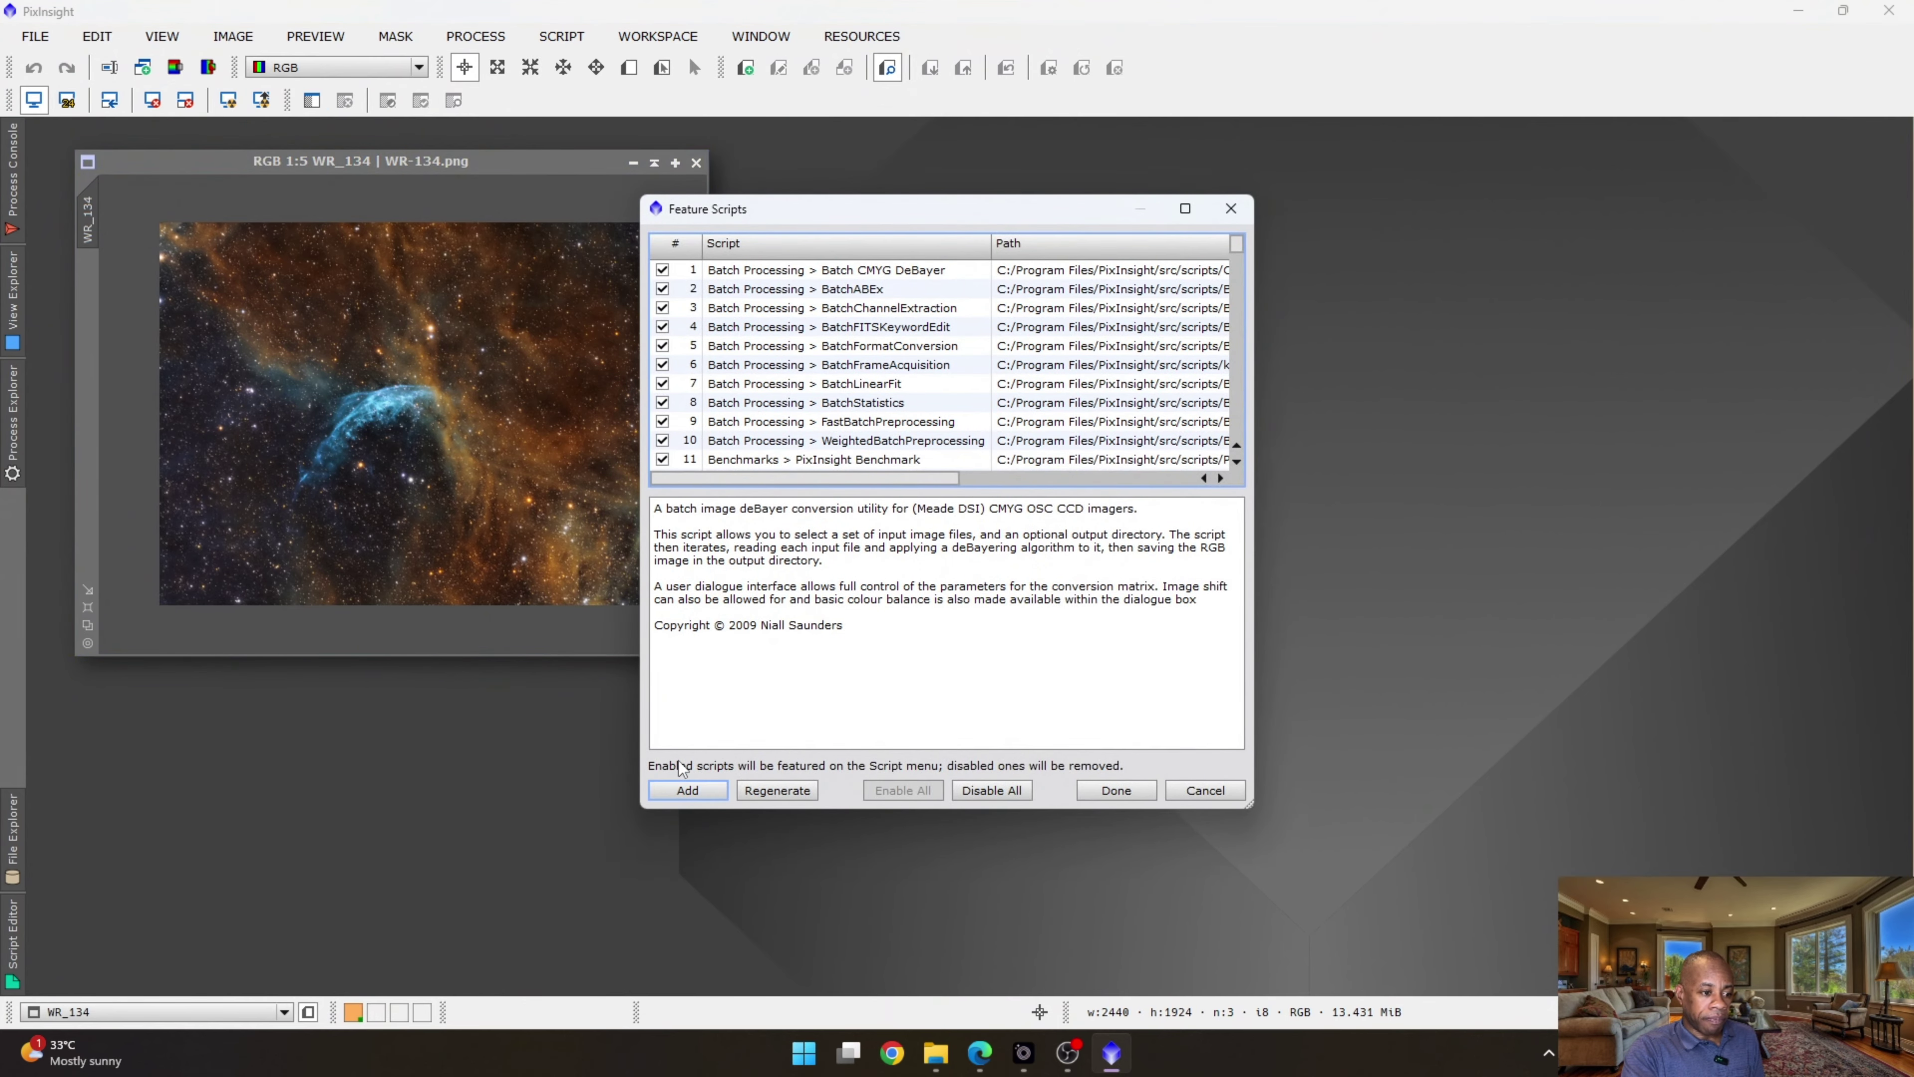
Add the C:/Program Files/PixInsight/src/scripts directory to the featured scripts and complete the script search.
left_click(688, 790)
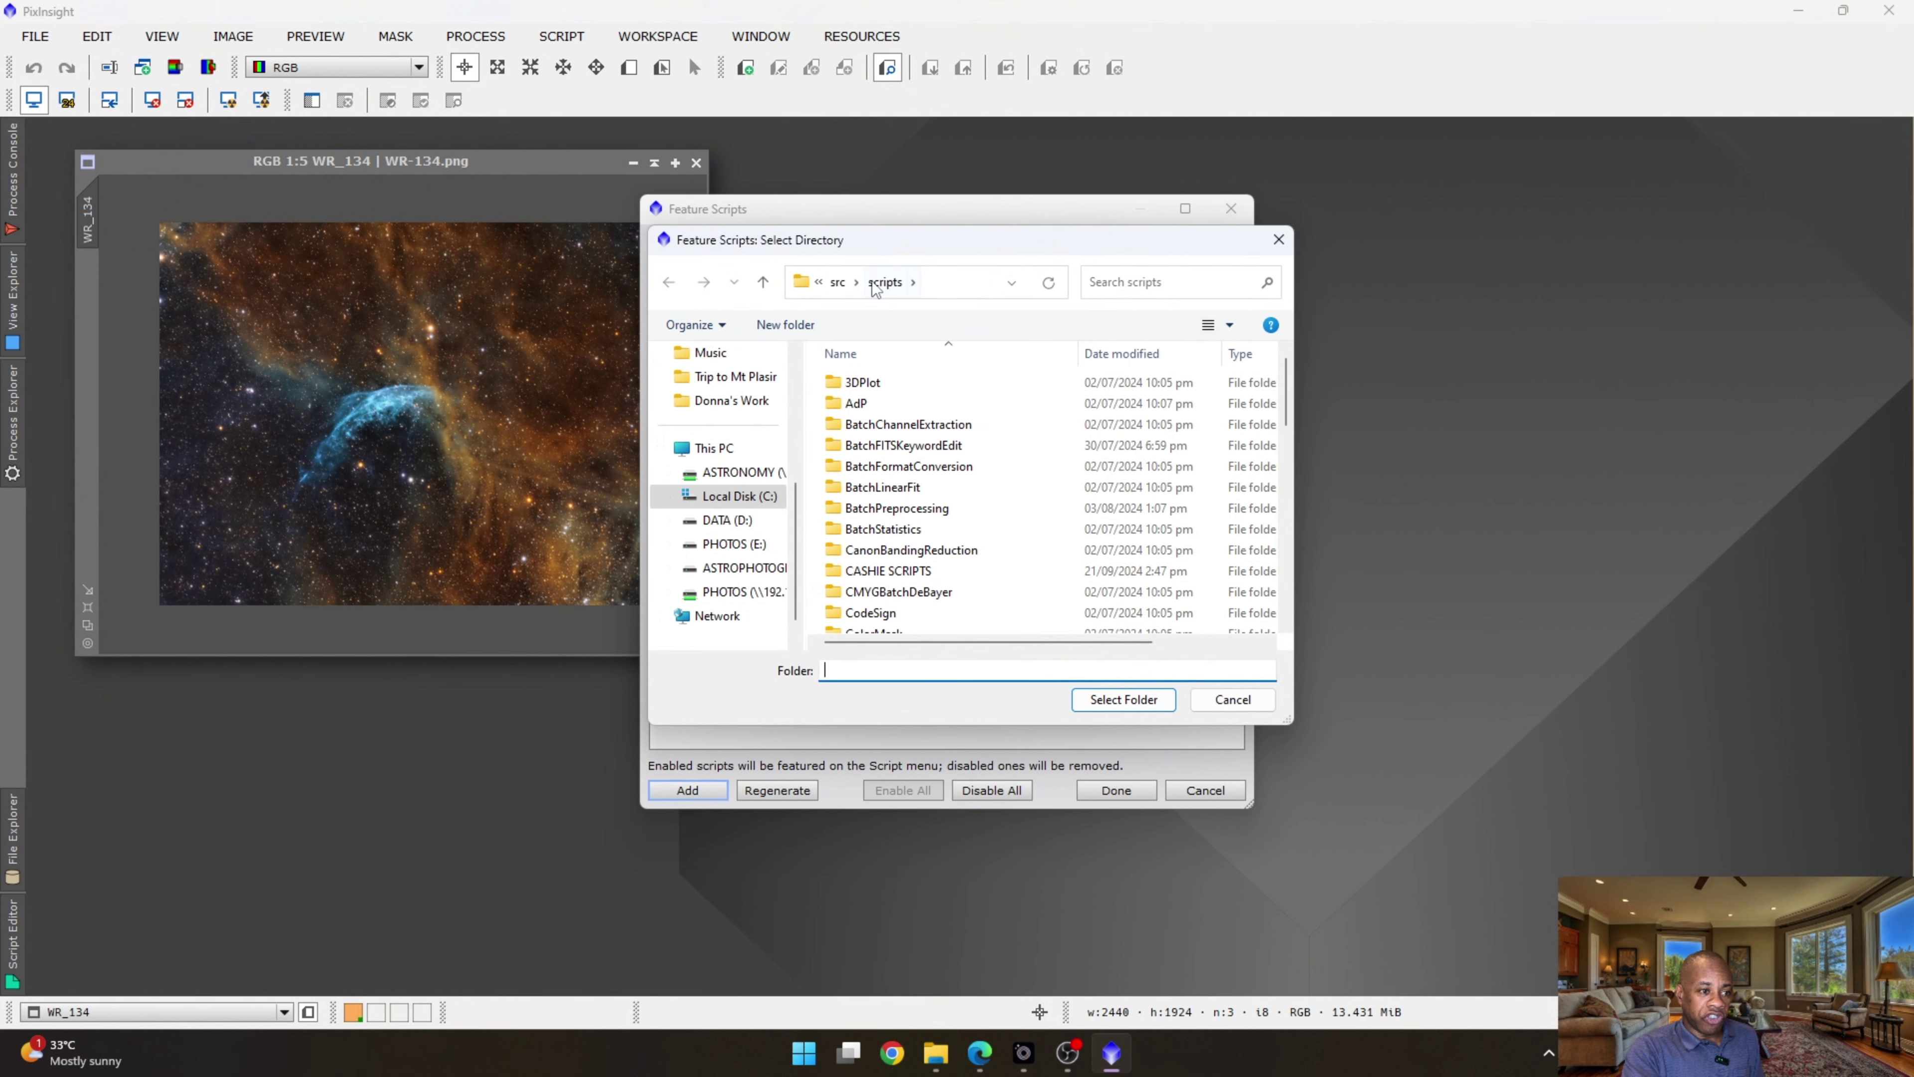
left_click(714, 501)
double_click(913, 424)
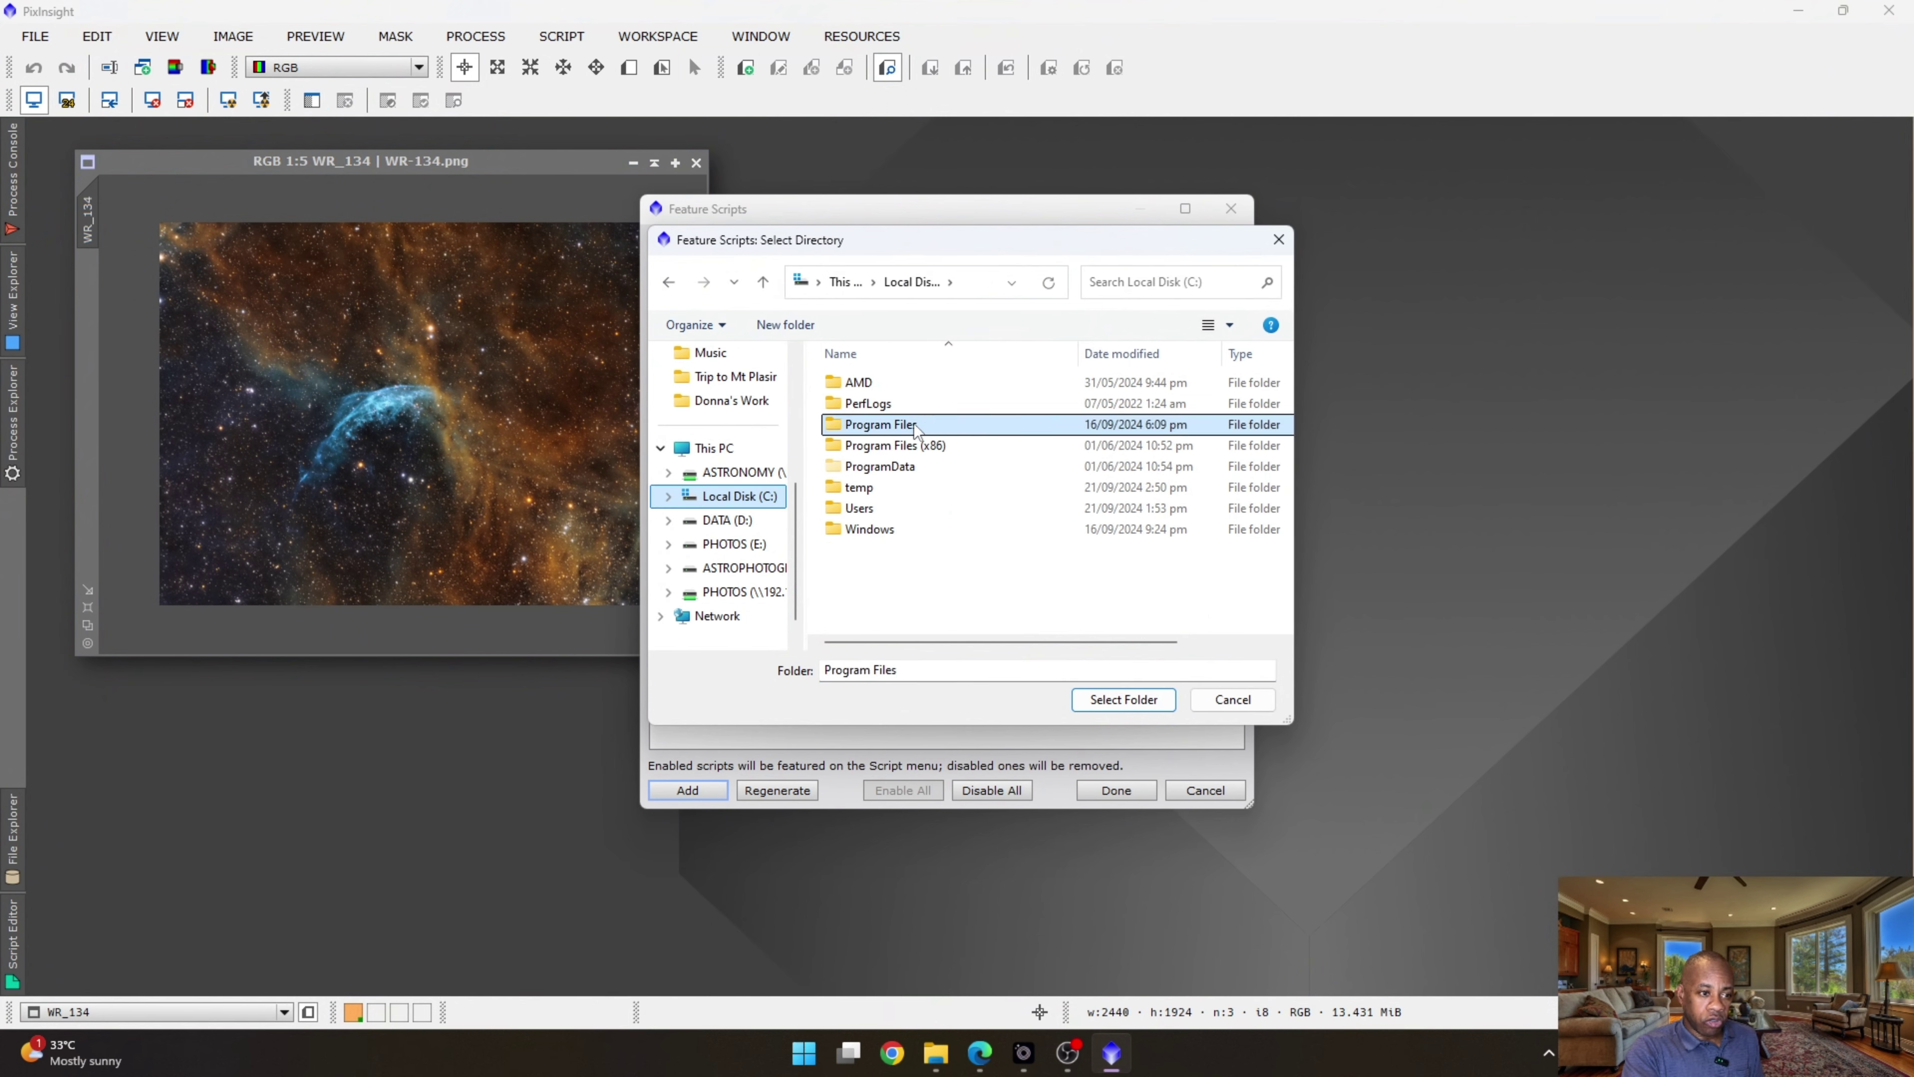
left_click(874, 467)
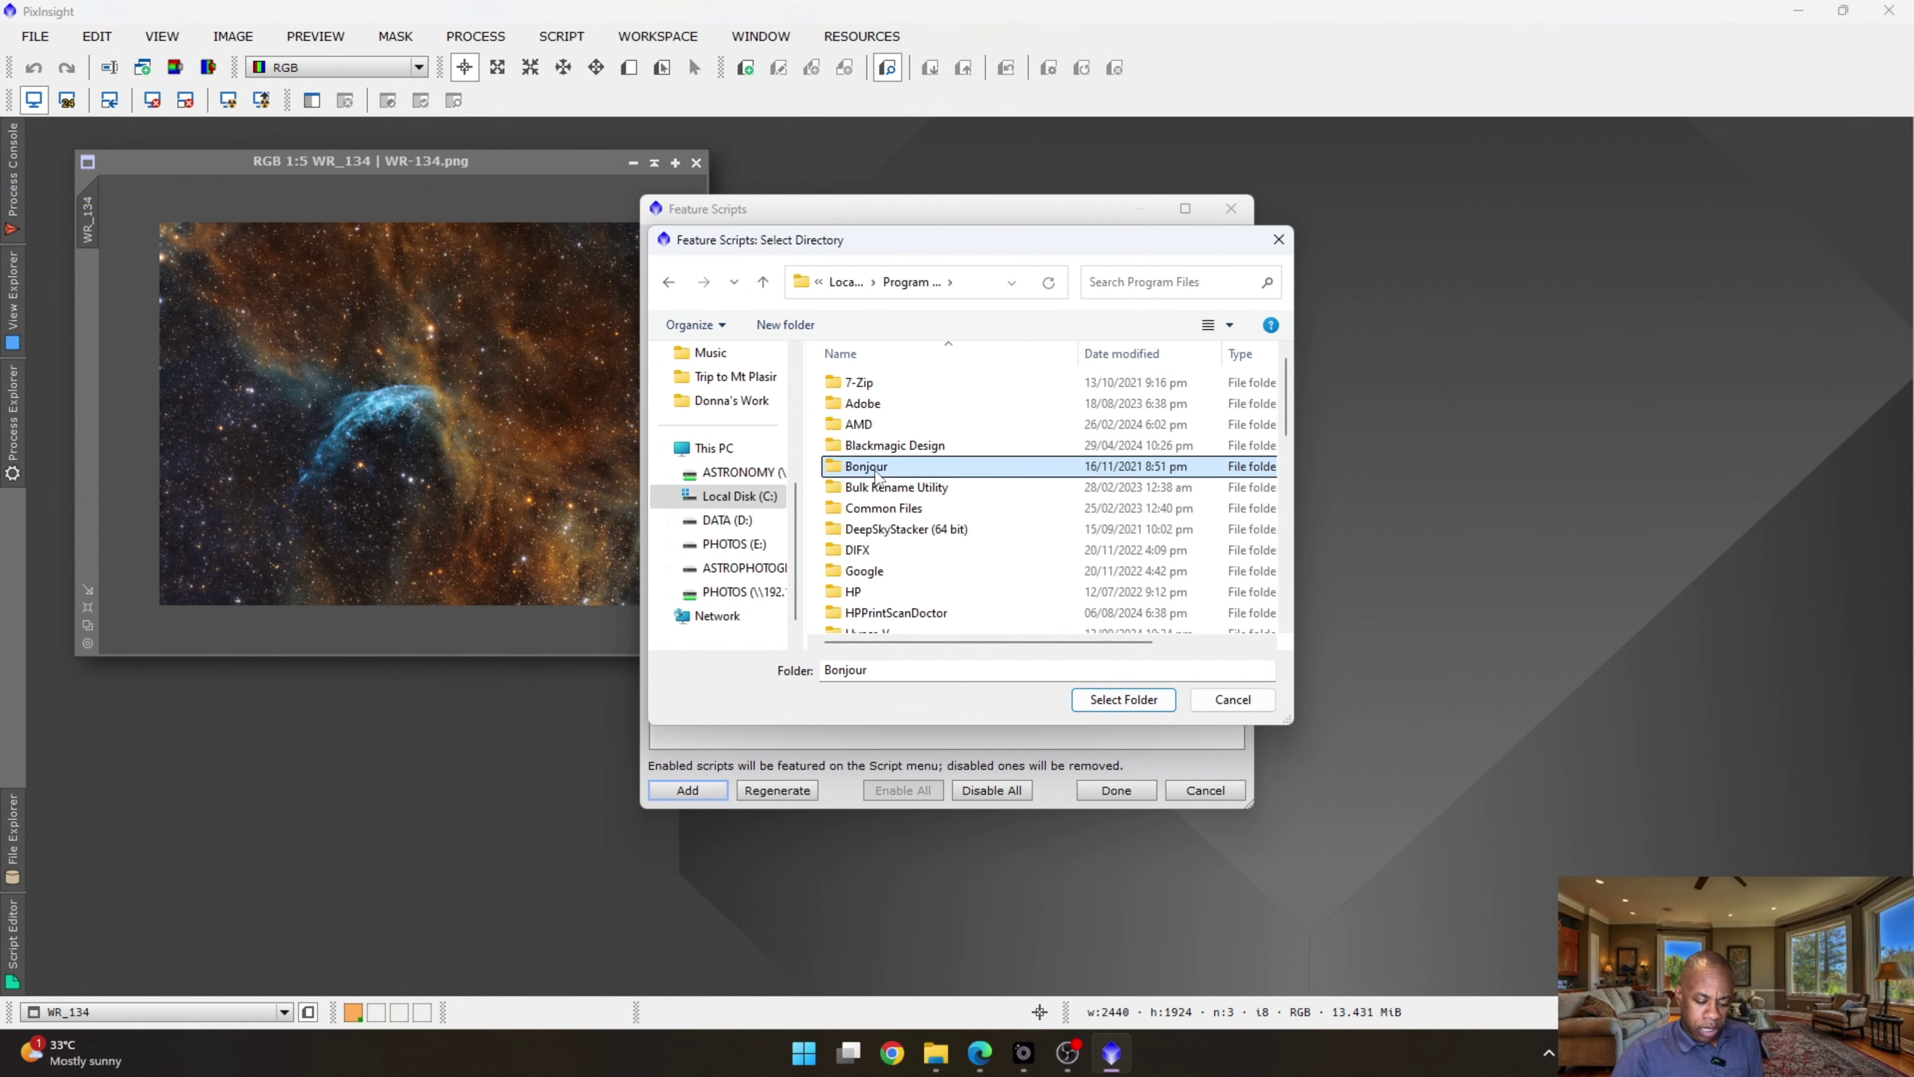
scroll(876, 475, "down", 8)
left_click(832, 405)
double_click(839, 404)
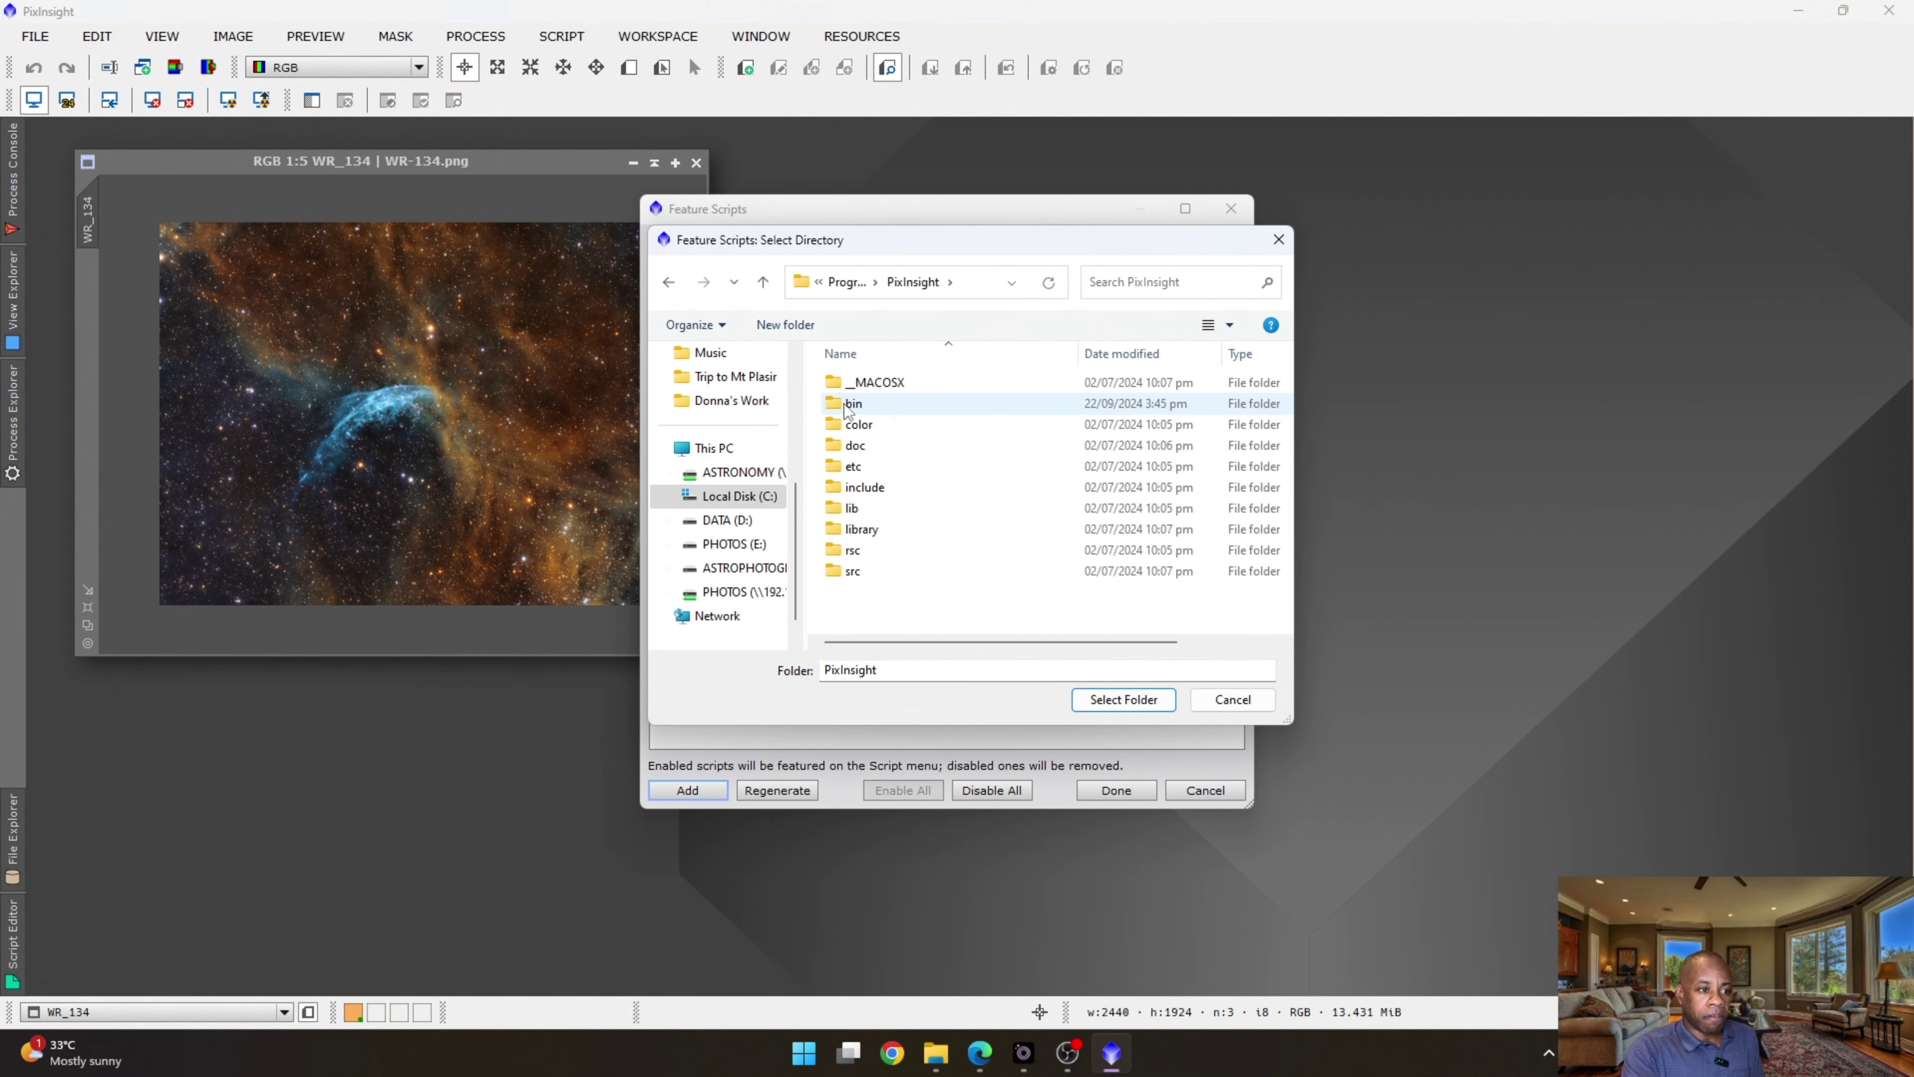
left_click(840, 404)
left_click(887, 571)
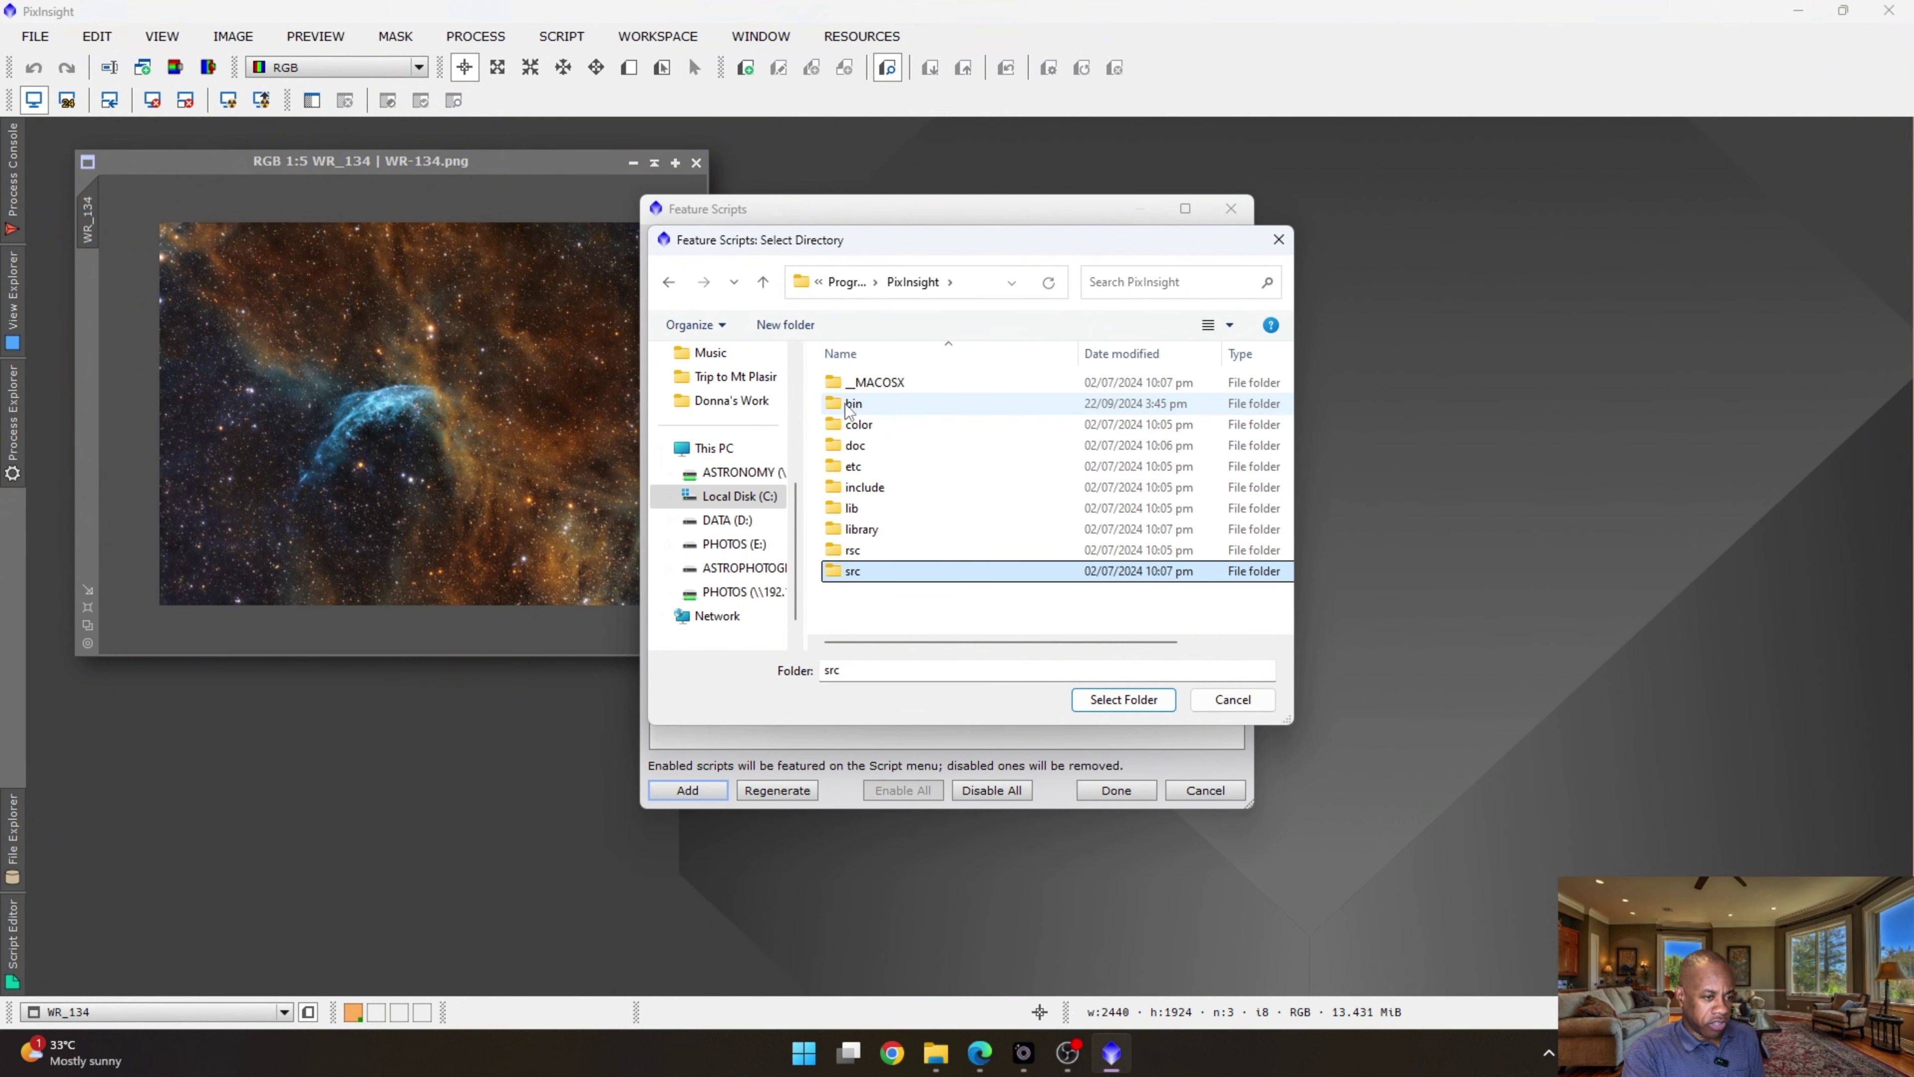
double_click(857, 570)
double_click(871, 427)
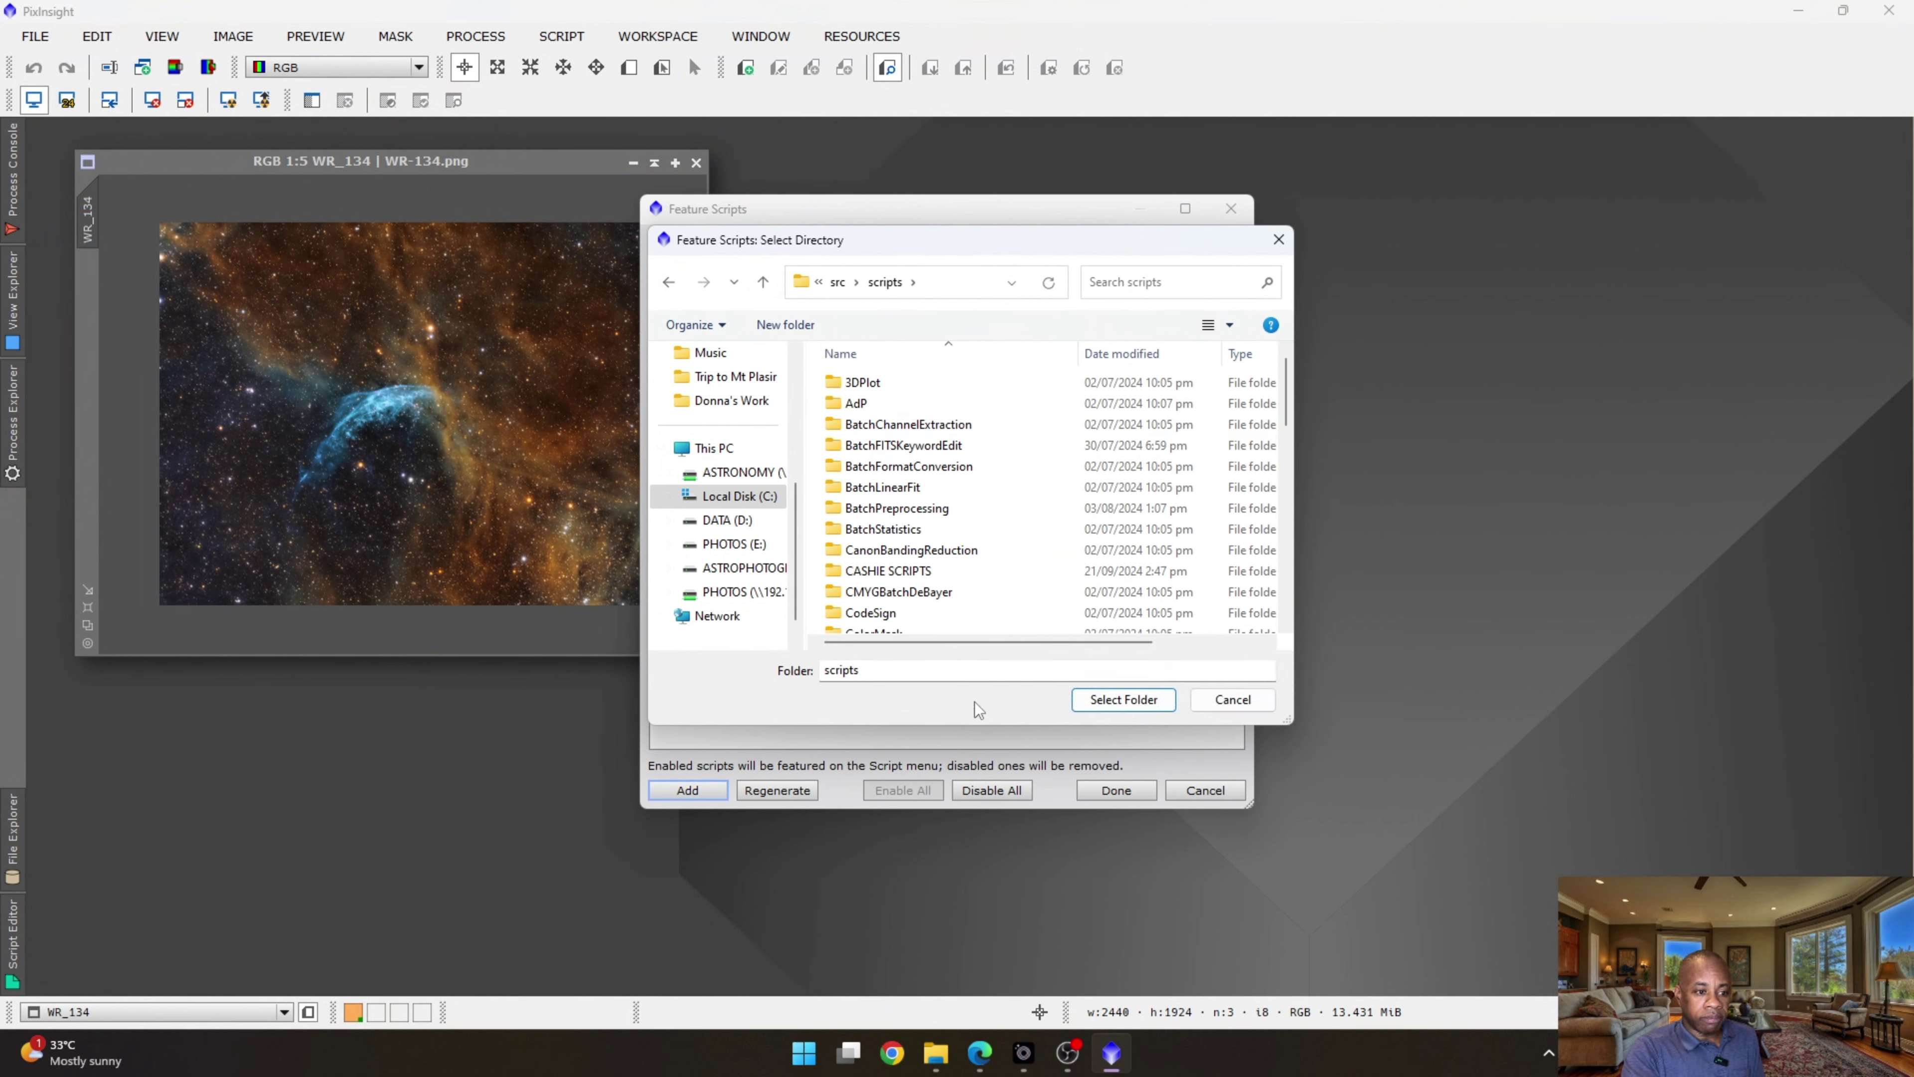
left_click(1104, 701)
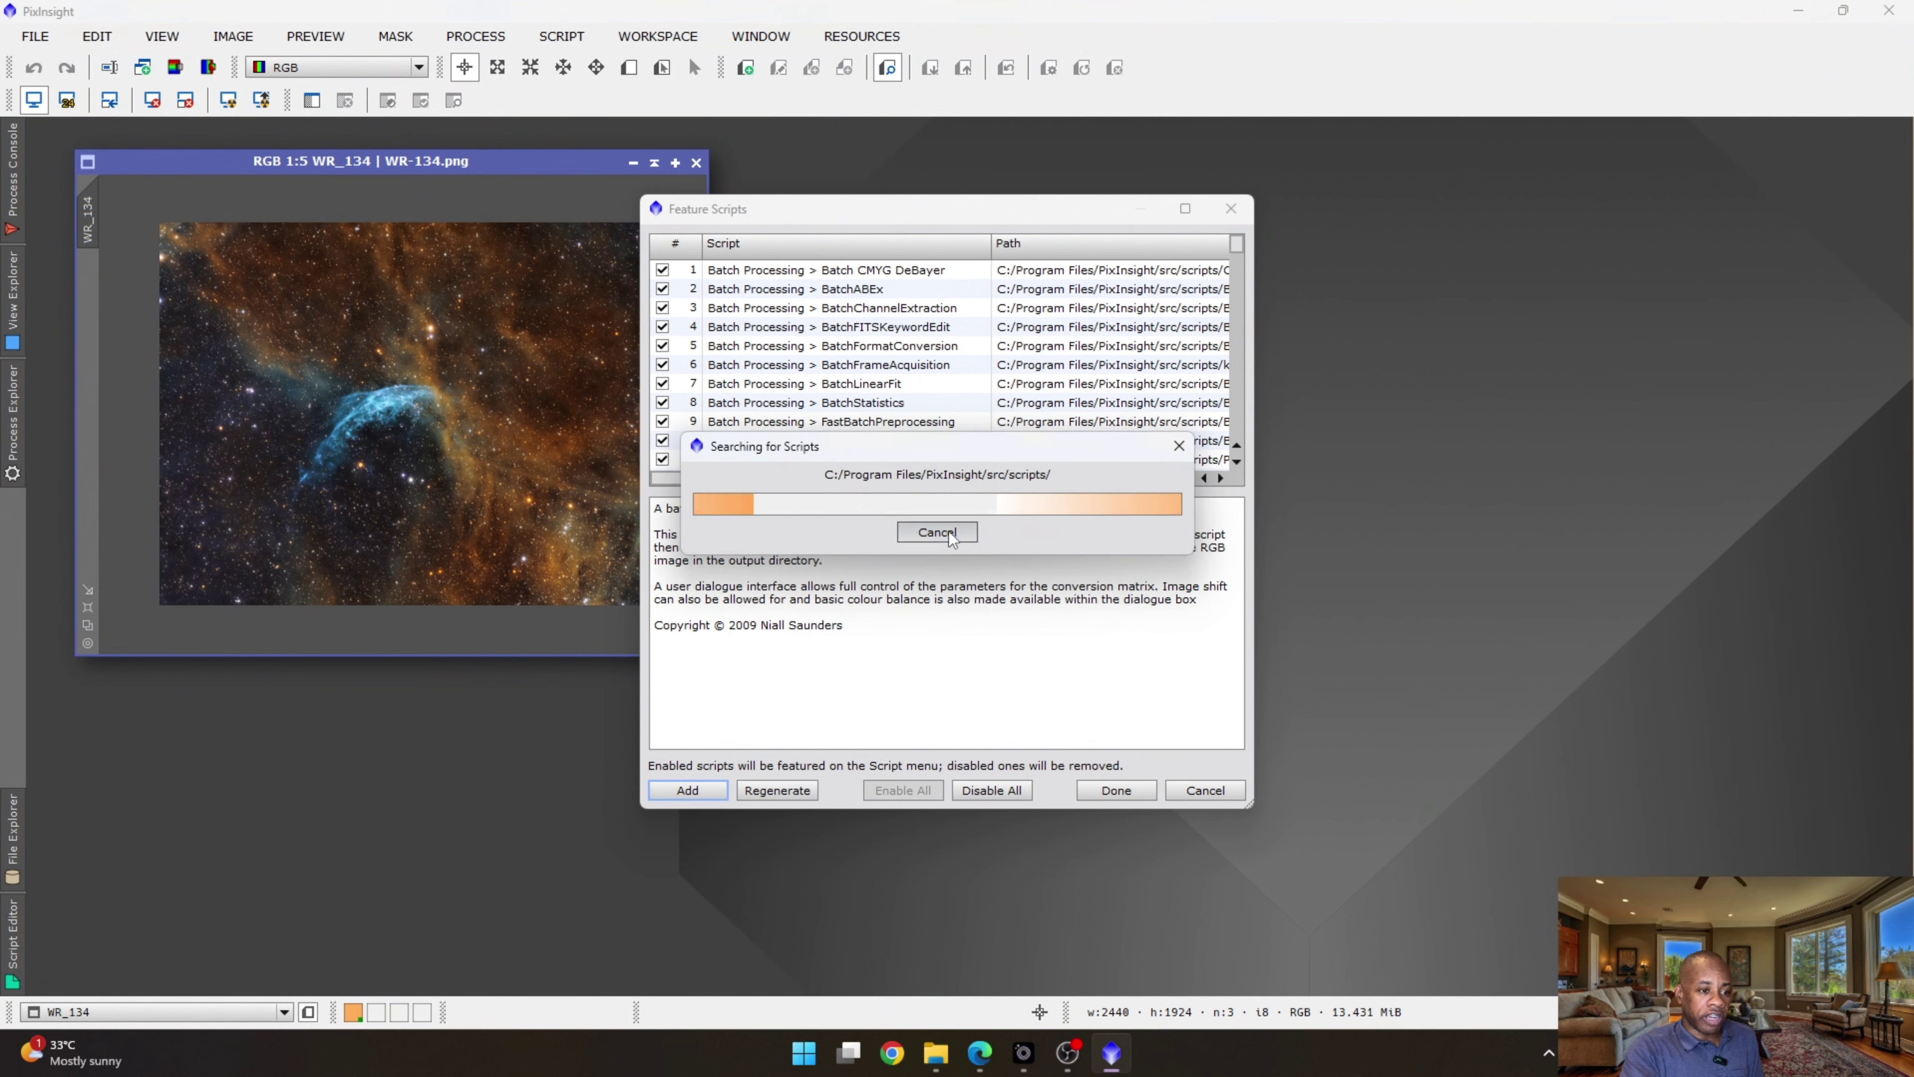
left_click(951, 559)
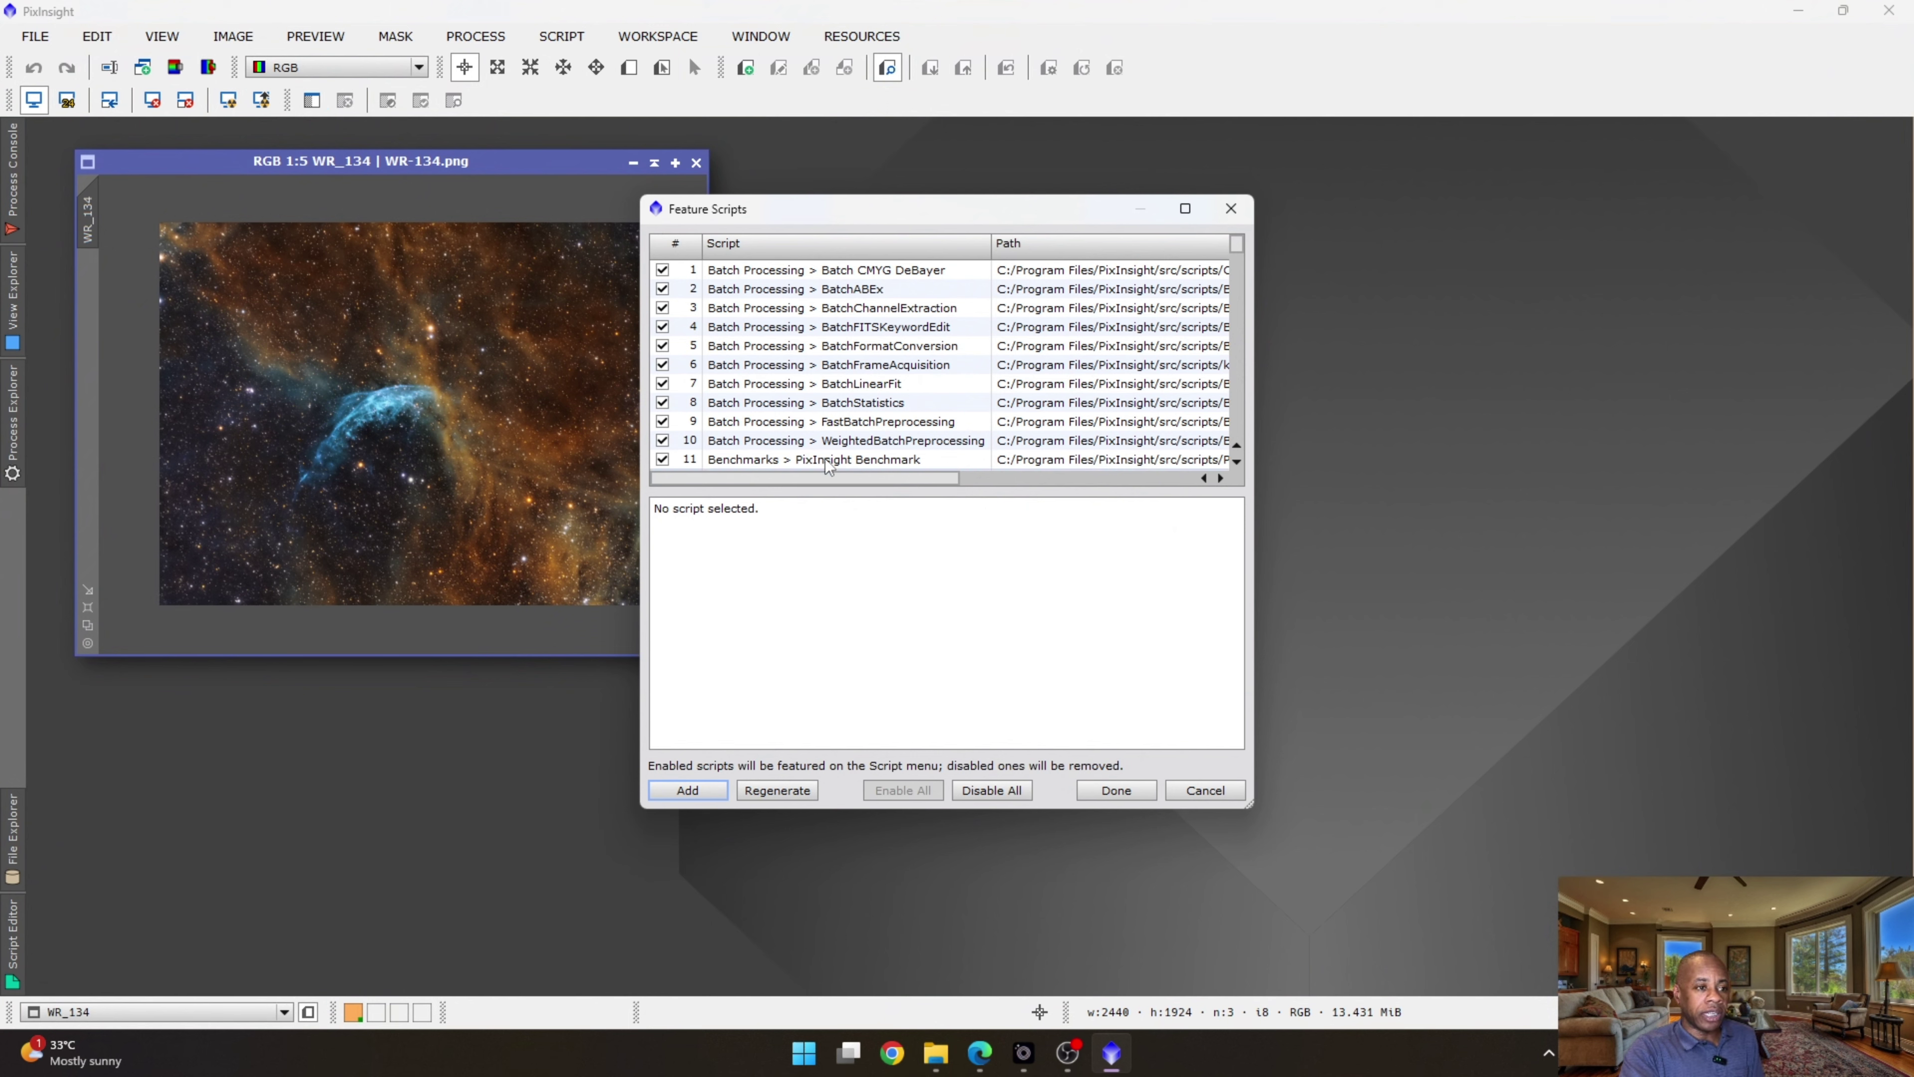
Accept the updated feature scripts list and launch the Blind Solver 2001 script from the SetiAstro group.
scroll(865, 391, "down", 1)
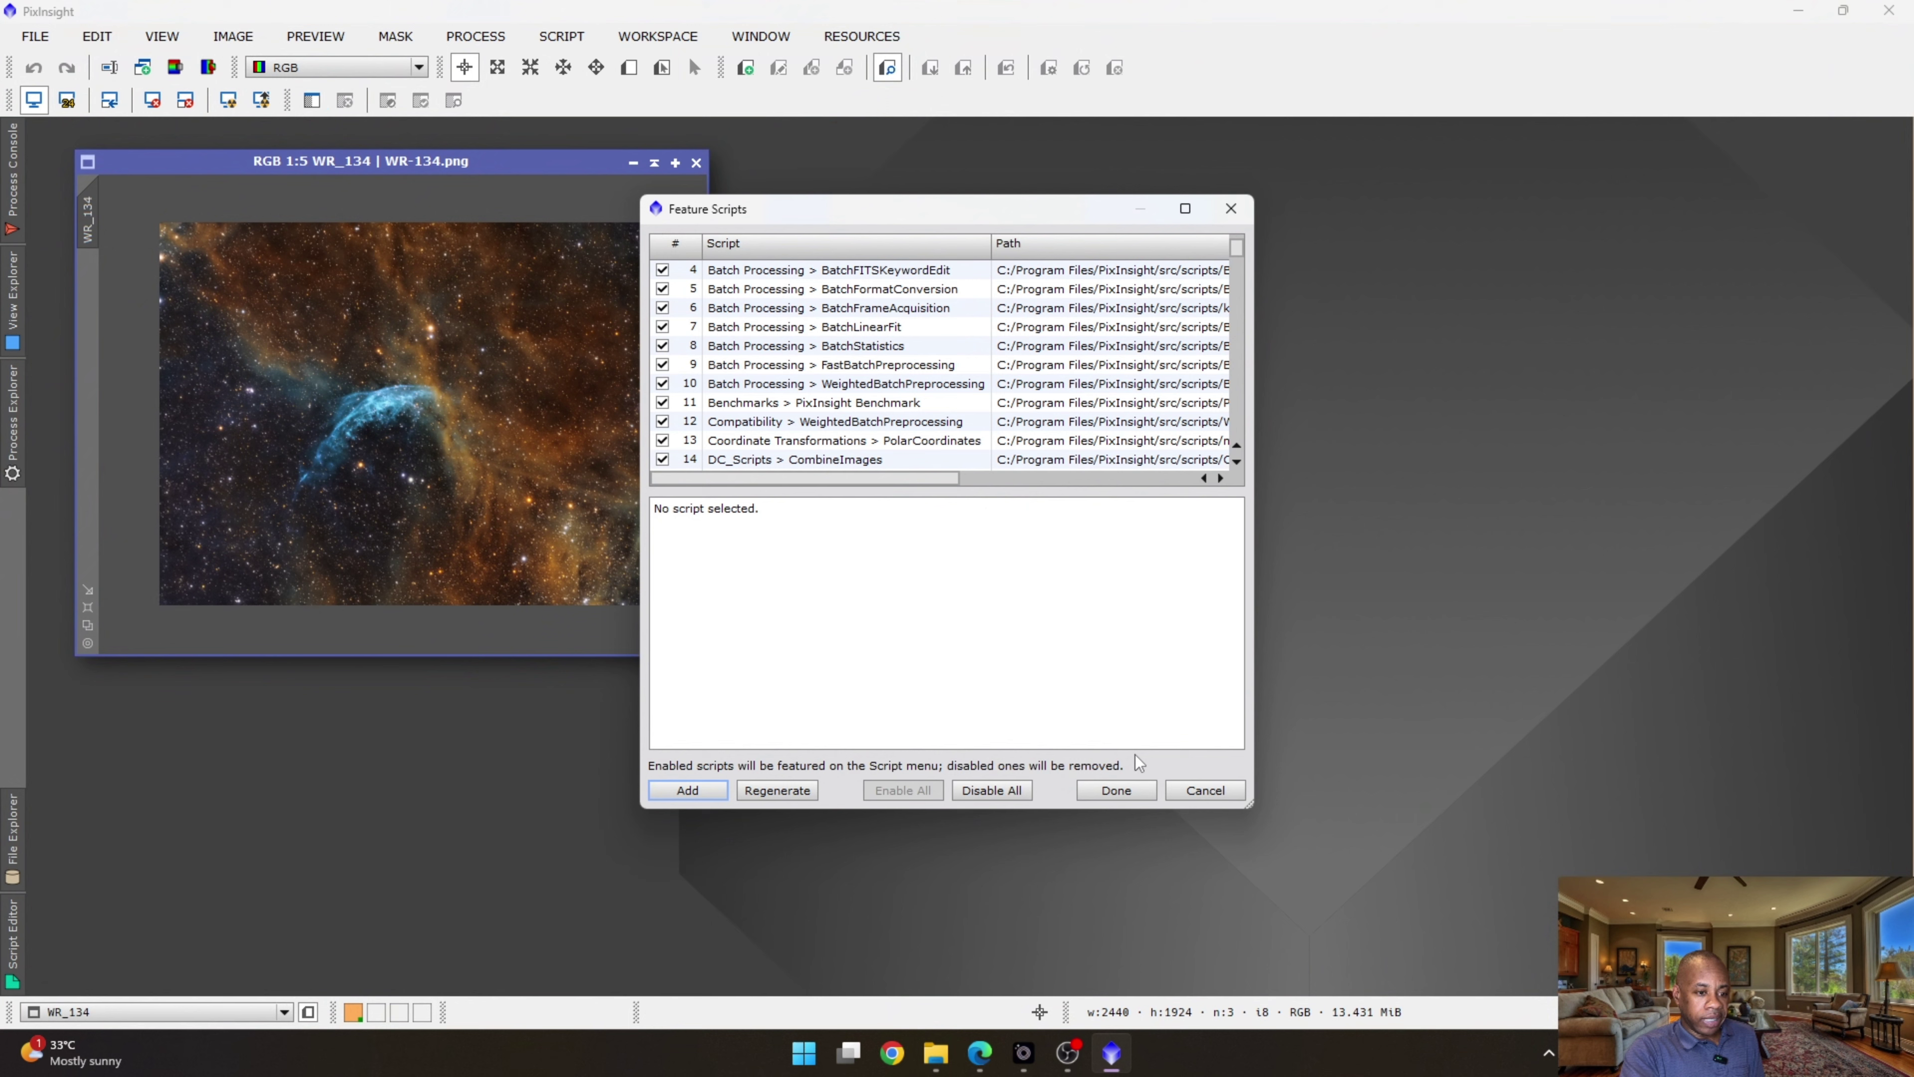
left_click(1118, 790)
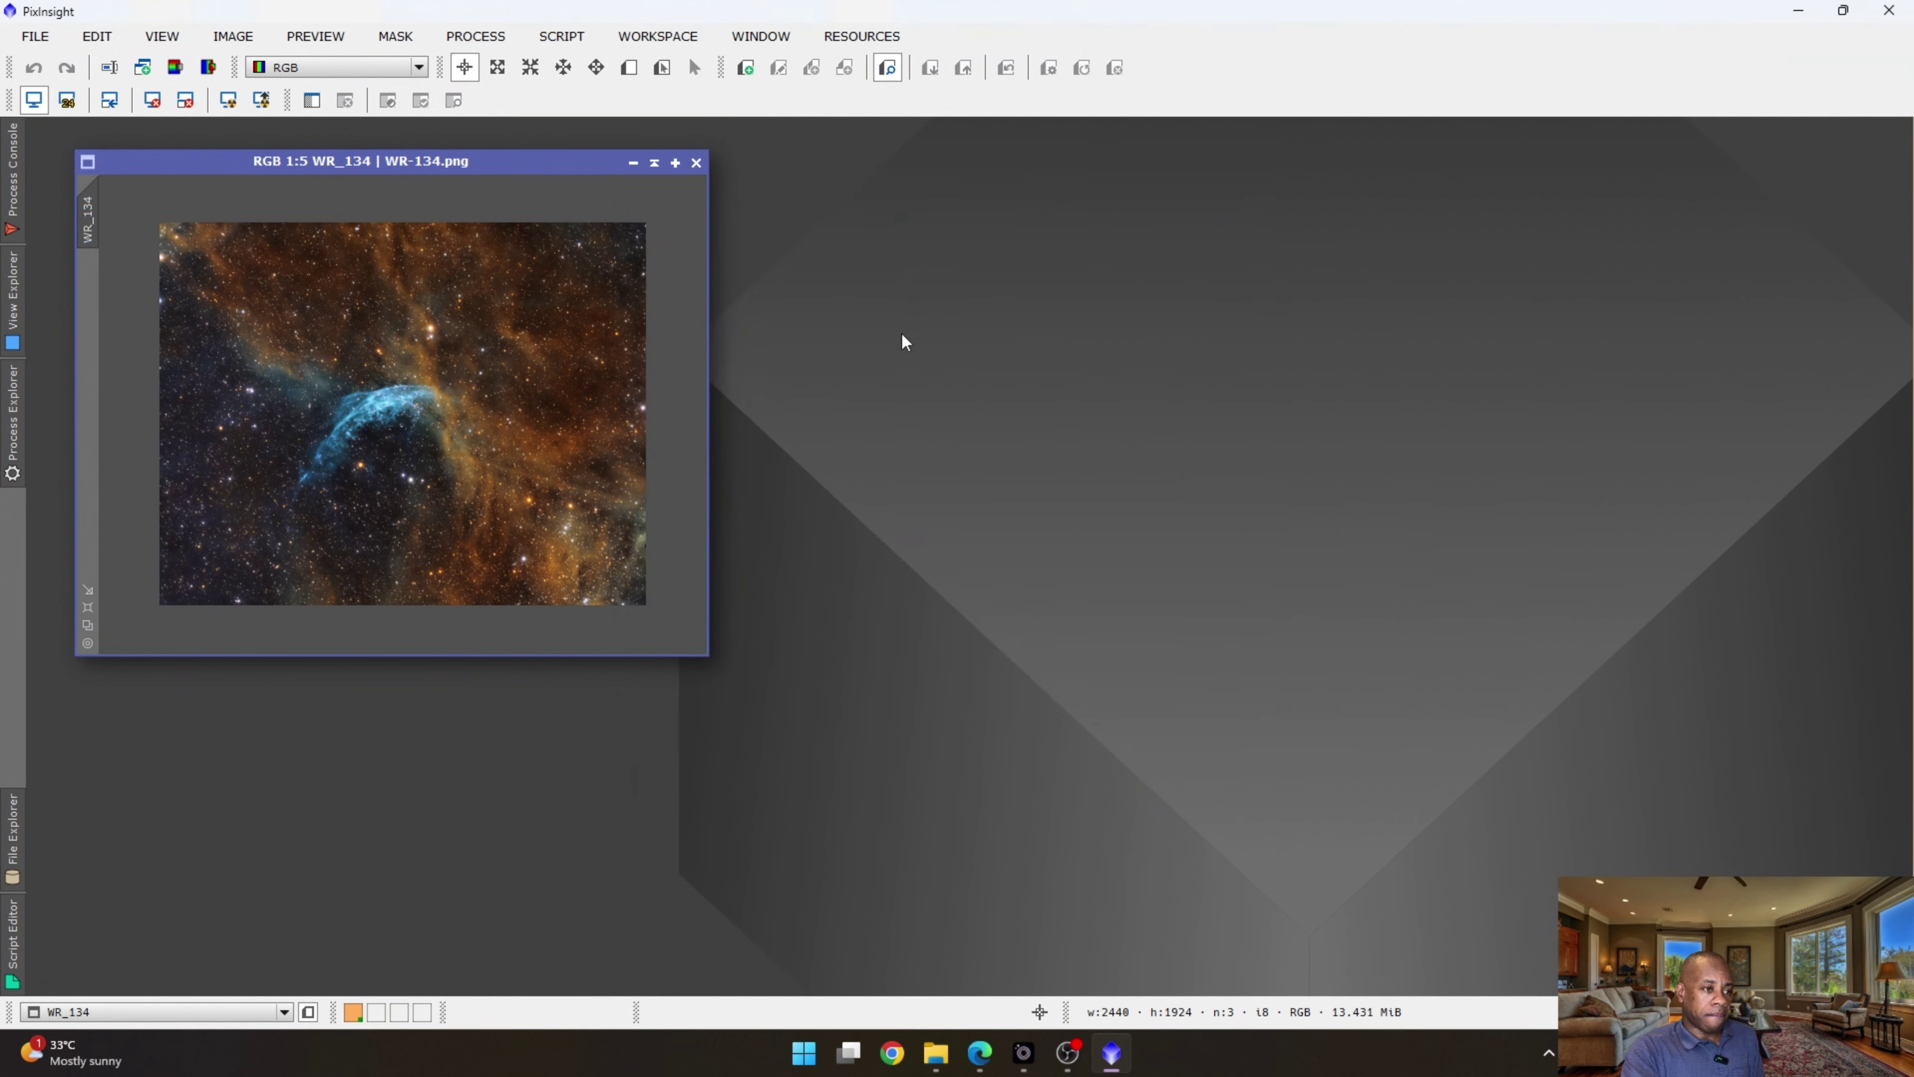
left_click(561, 37)
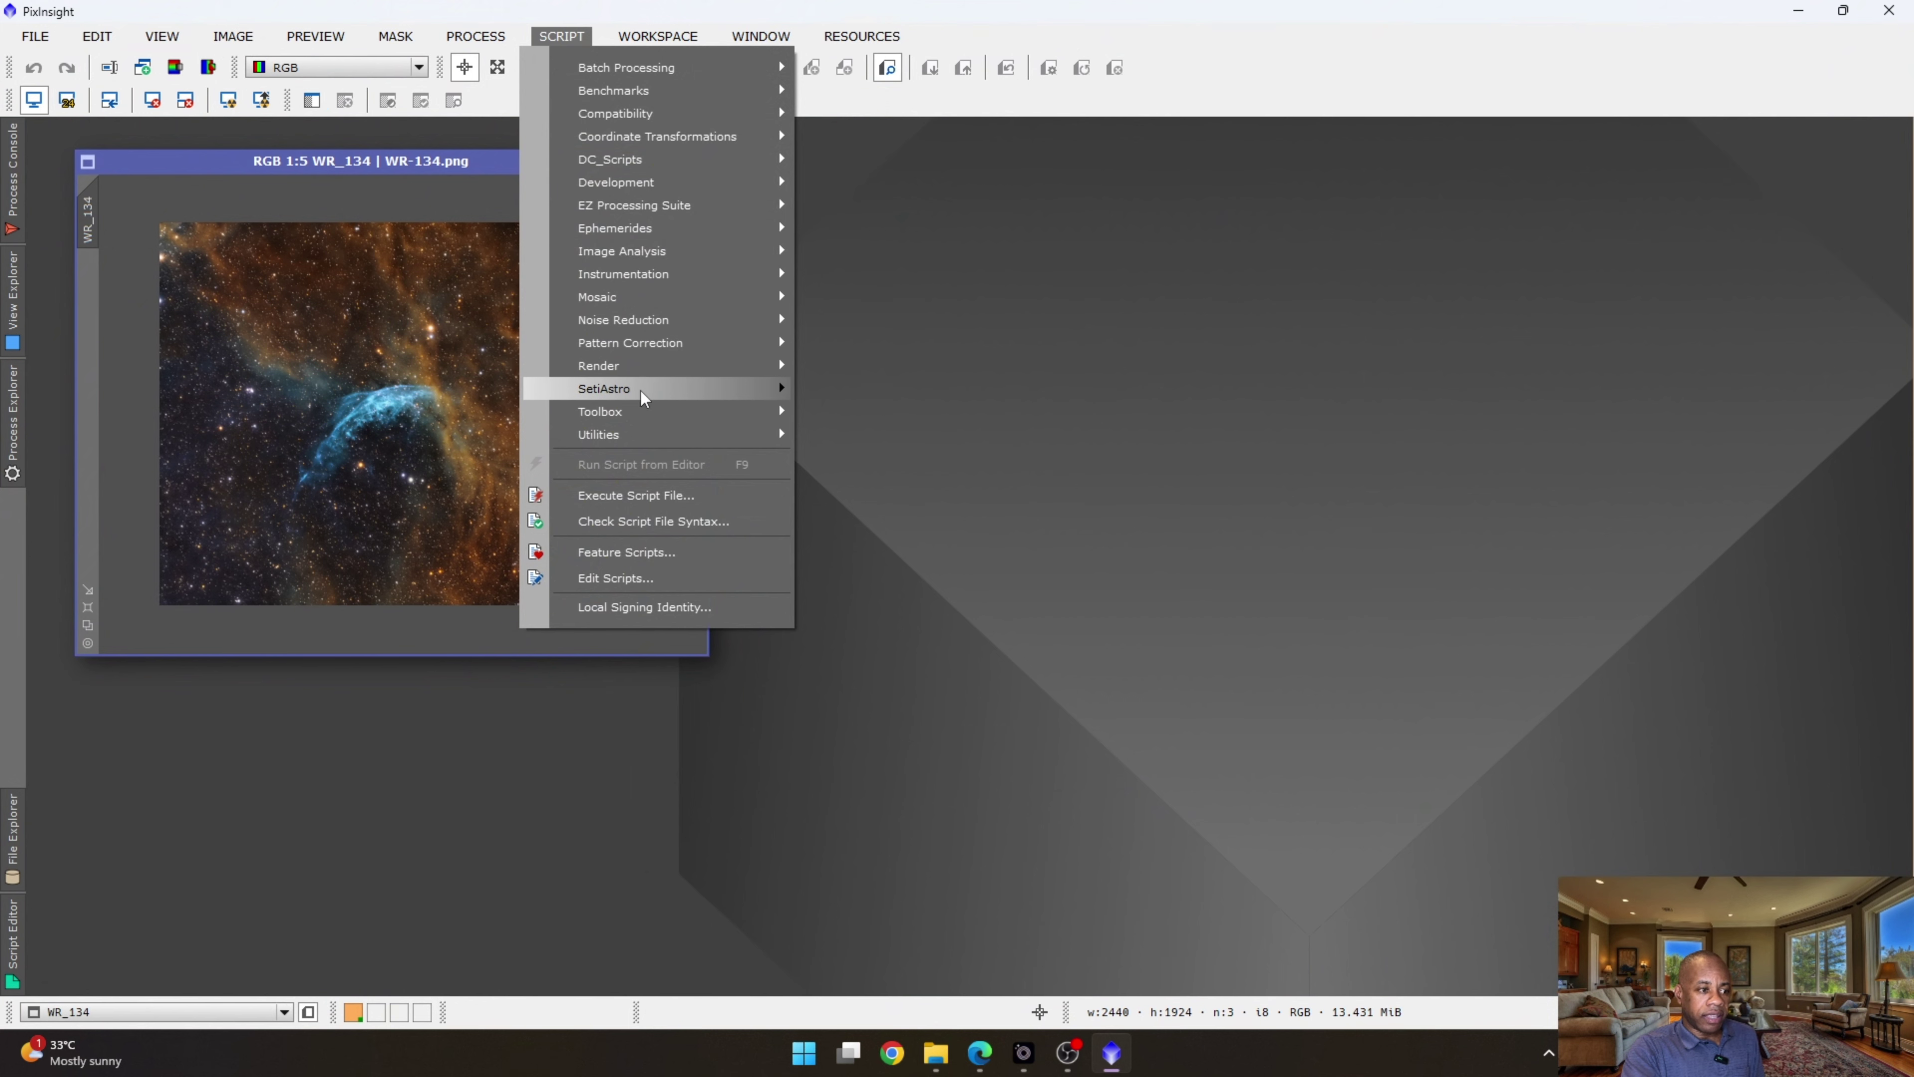
mouse_move(646, 393)
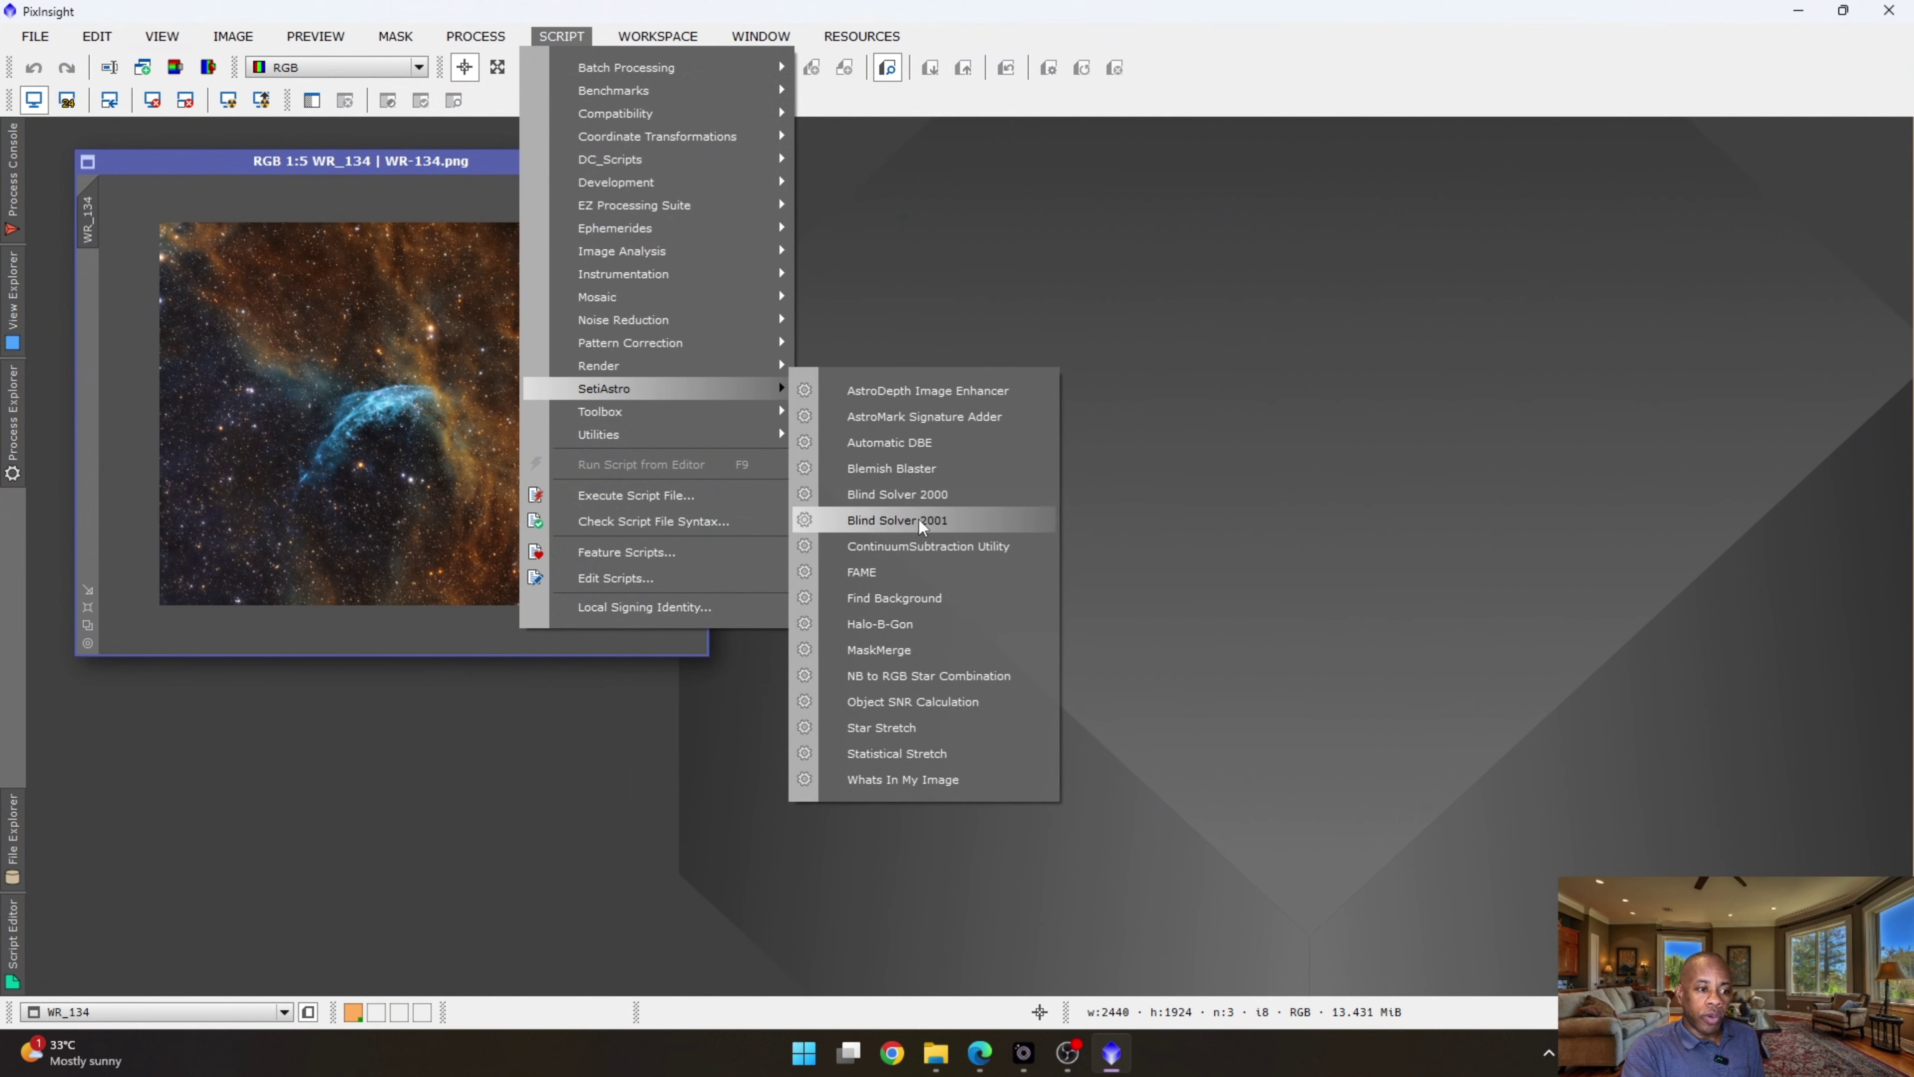
left_click(904, 520)
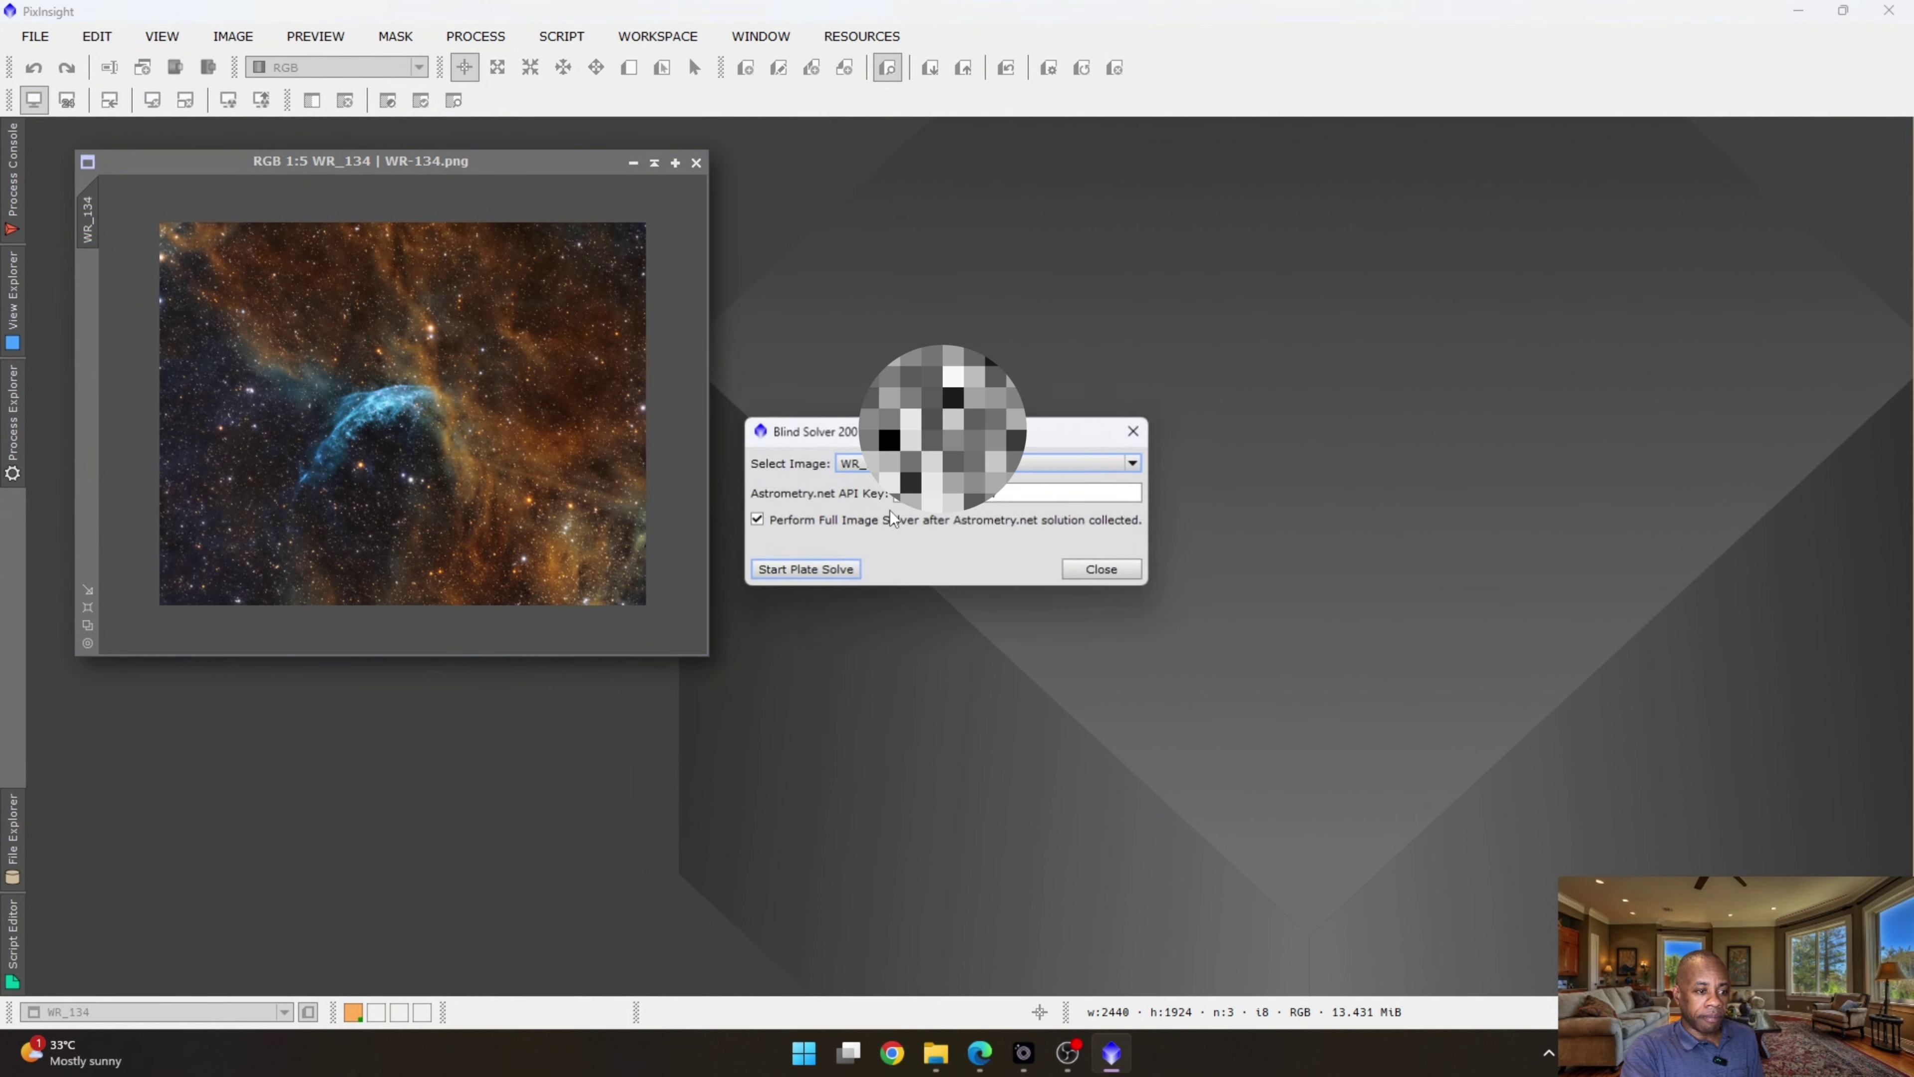
Fill in the Astrometry.net API key, choose the WR_134 image as the target and start the plate solve.
left_click(894, 495)
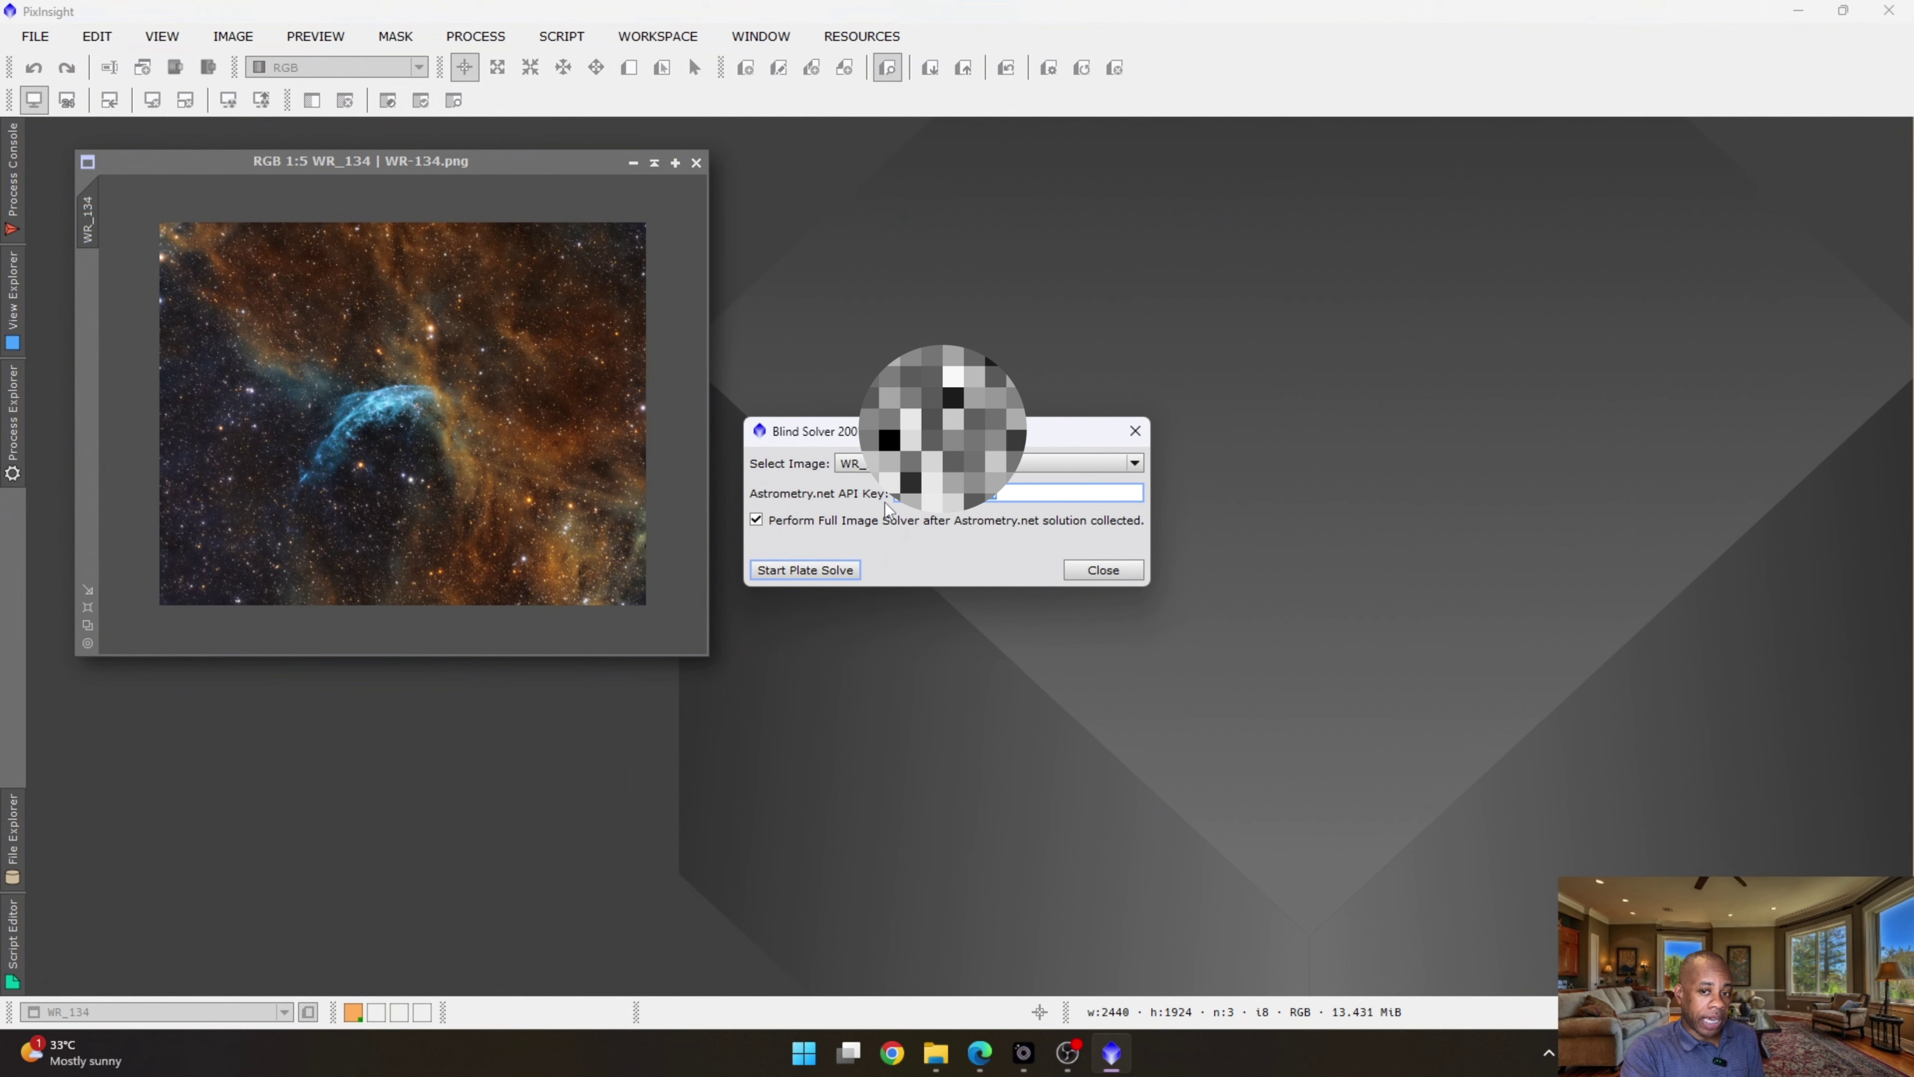
key("ctrl+v")
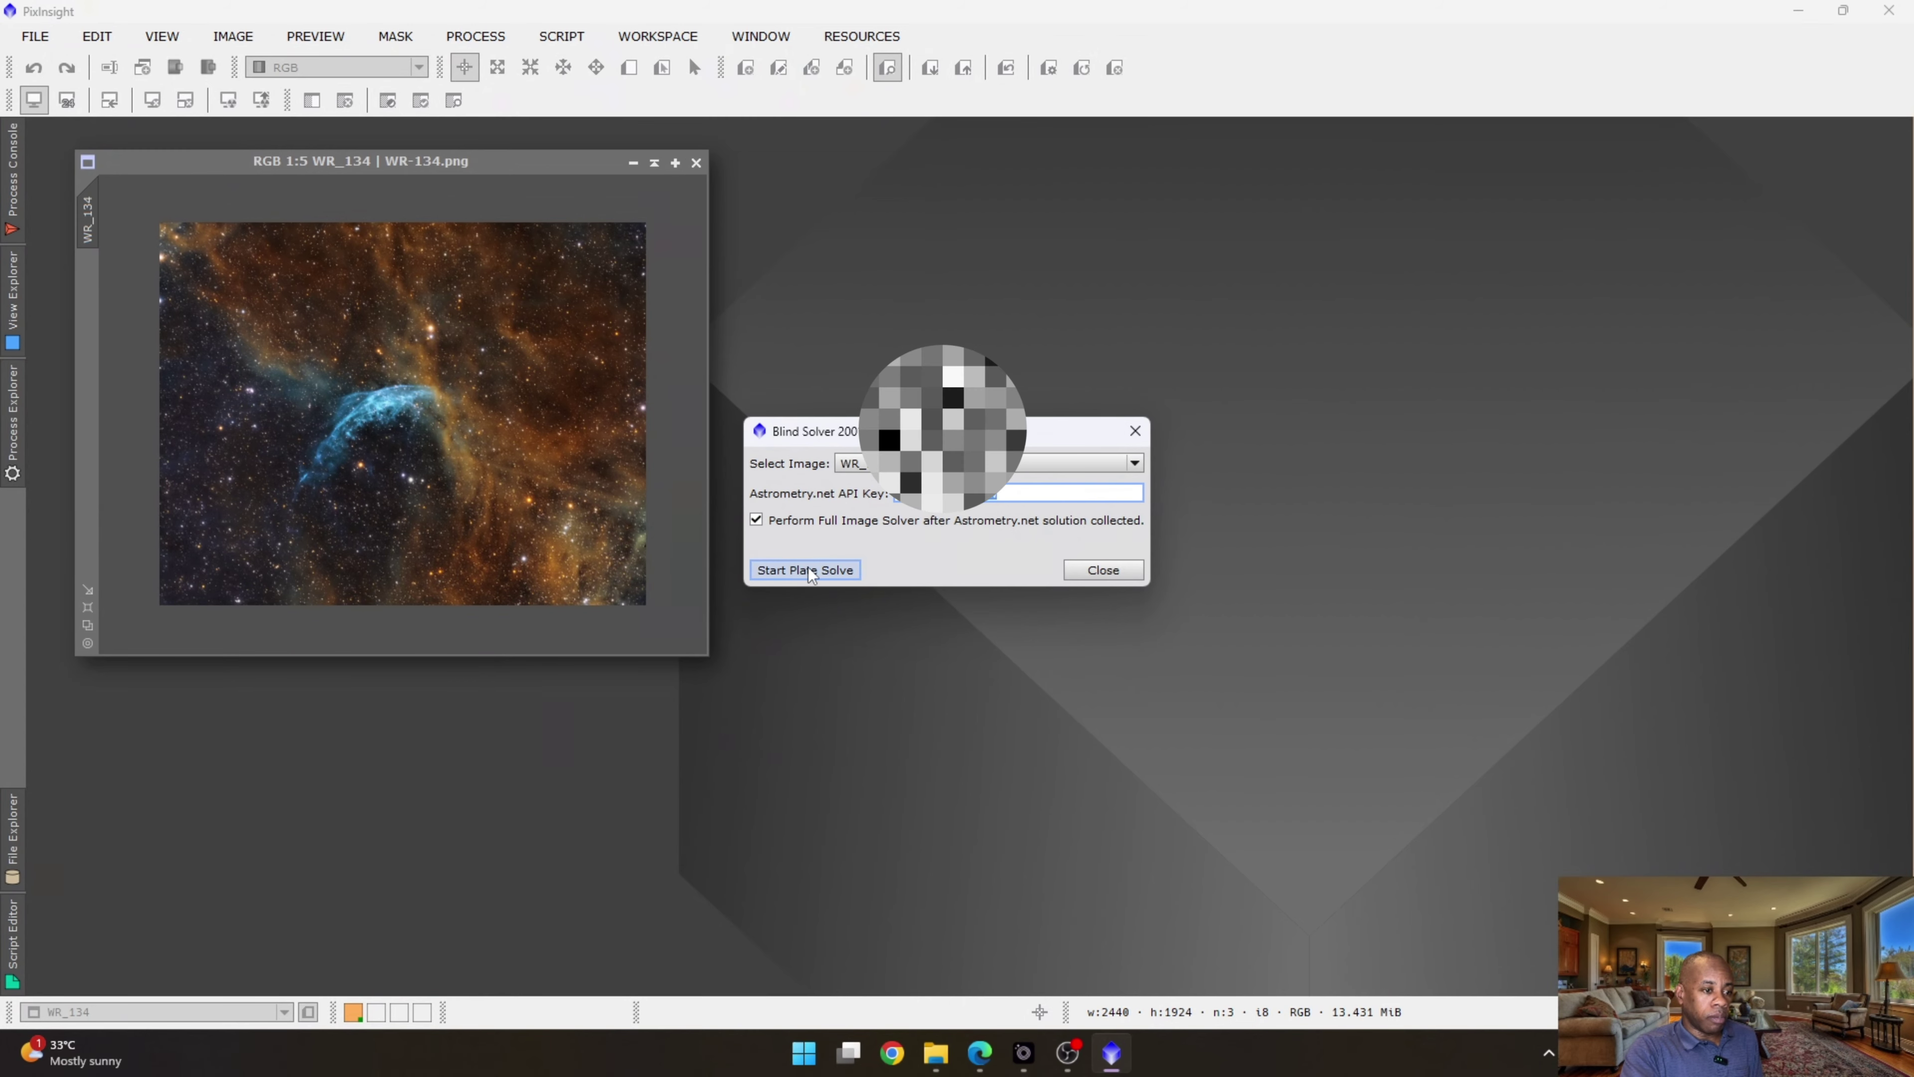
left_click(866, 469)
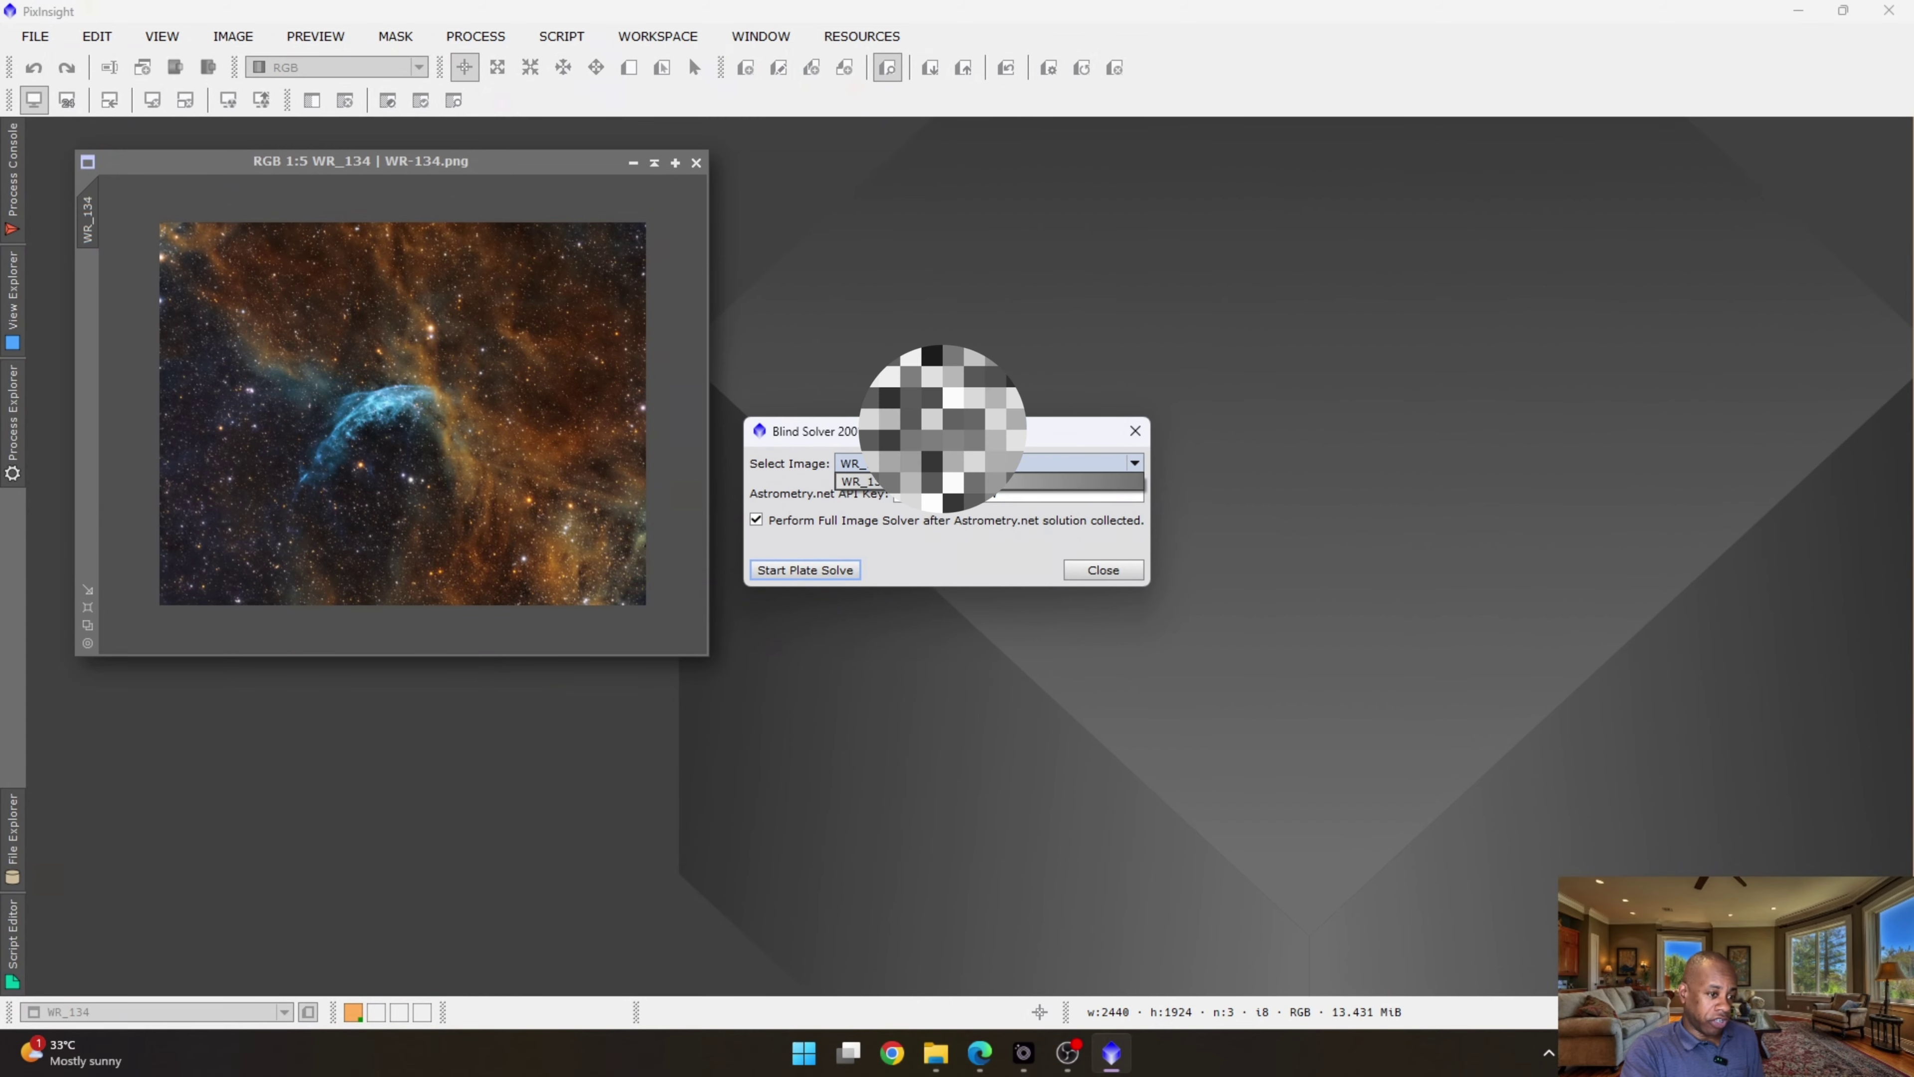
left_click(853, 480)
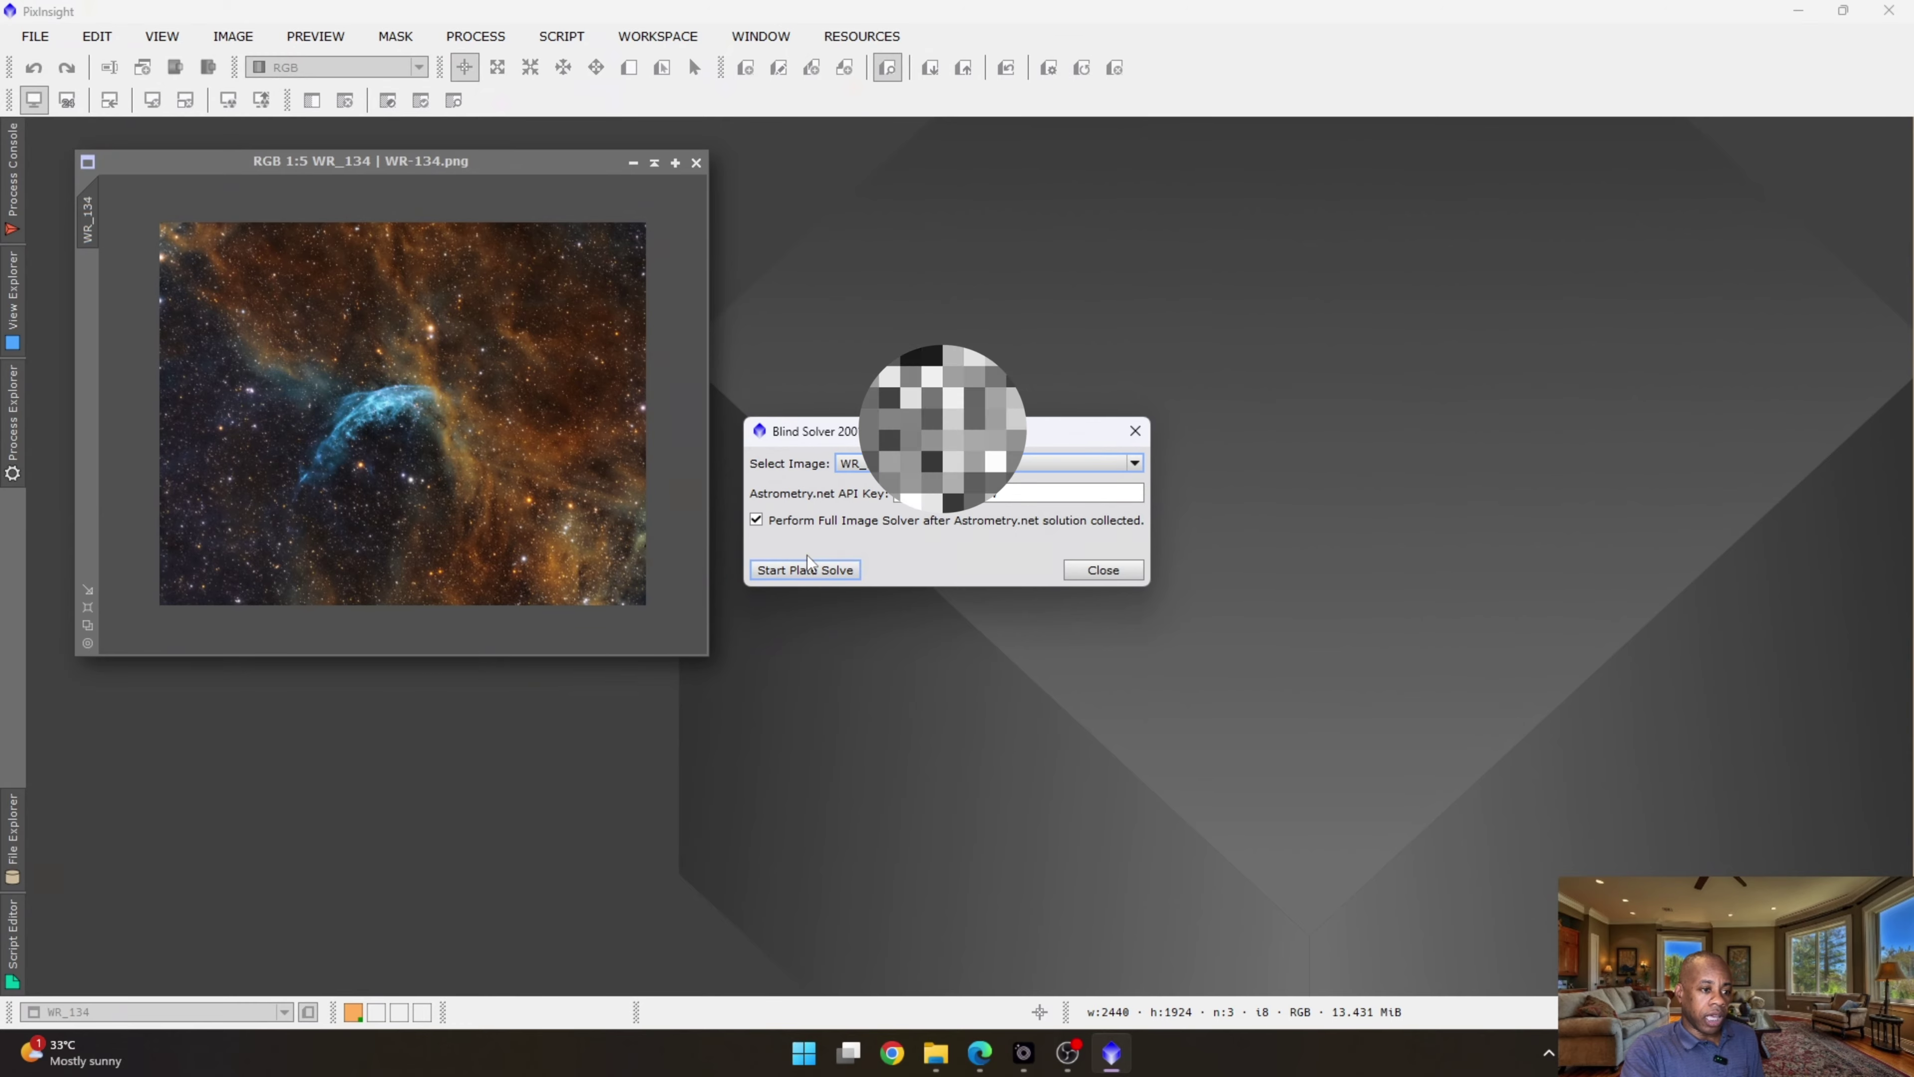
left_click(805, 568)
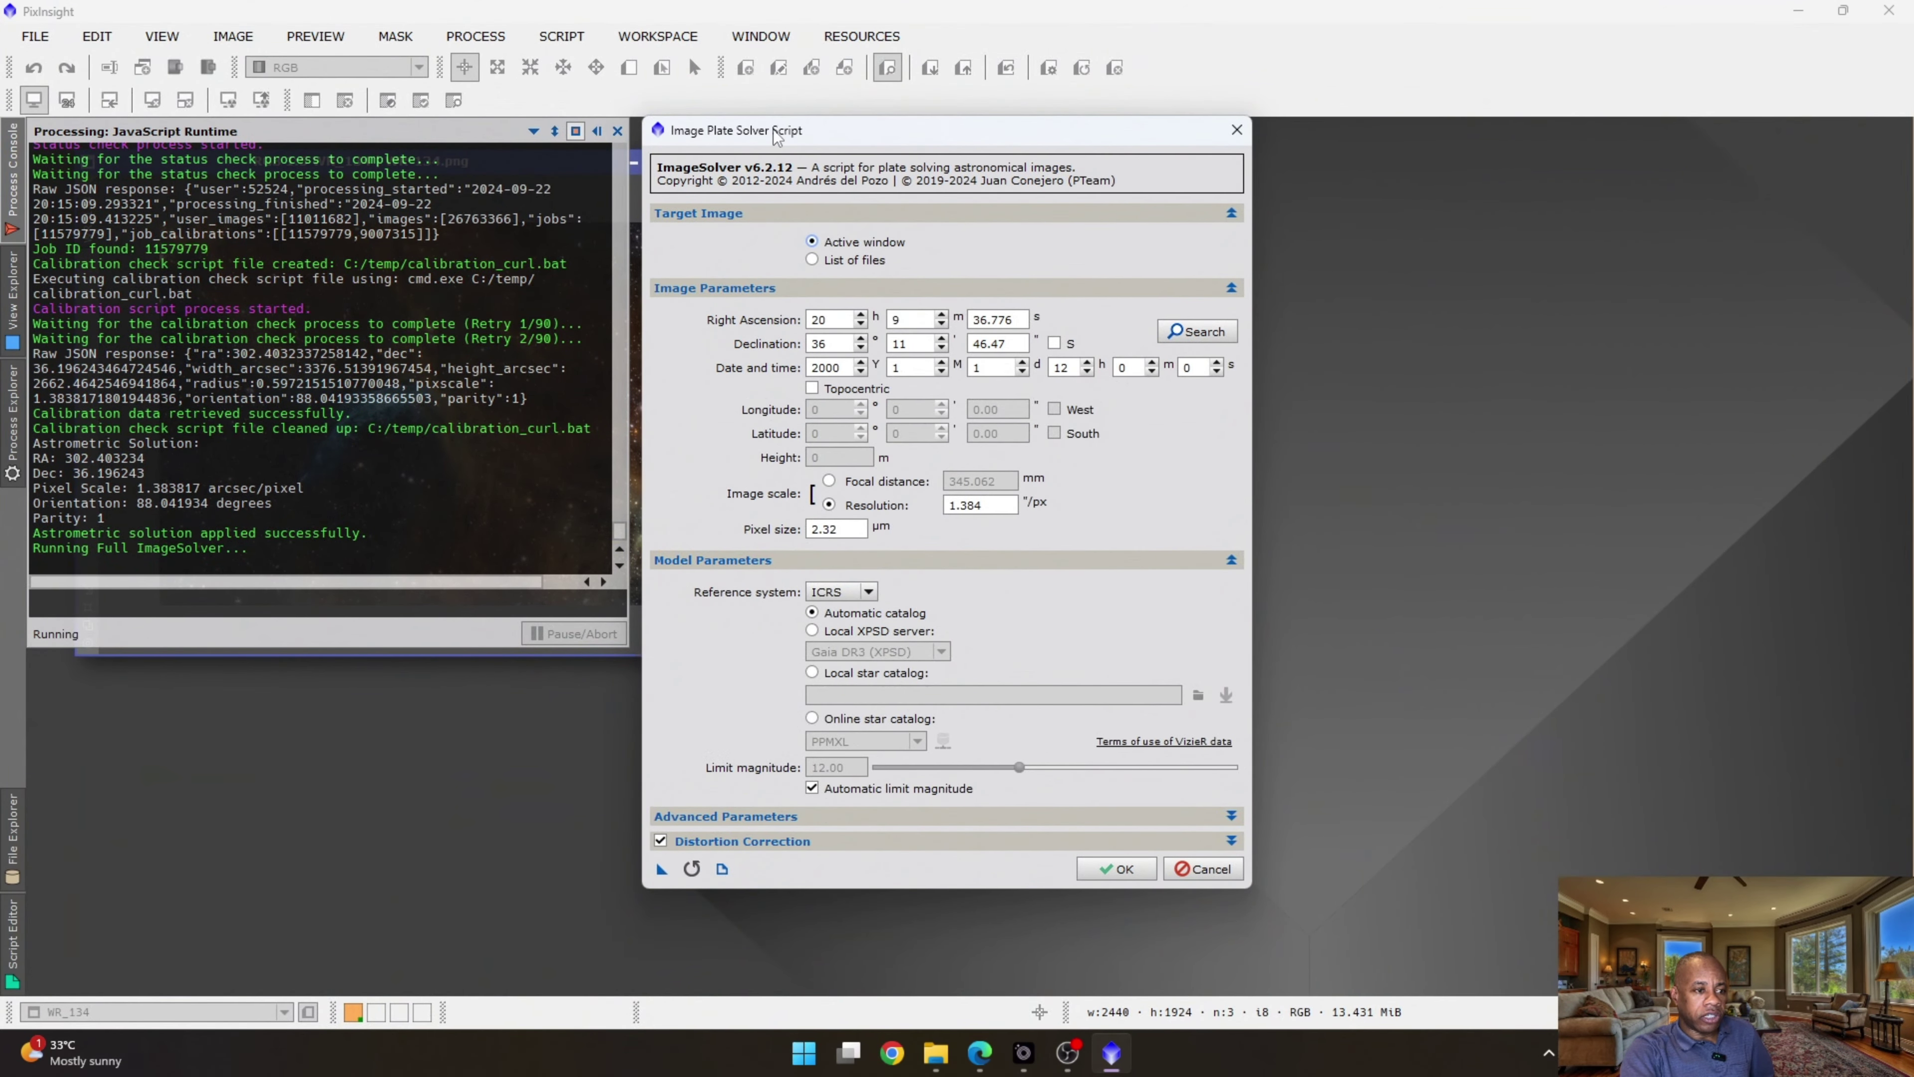
Run the full ImageSolver on the active window with the retrieved parameters, continuing without an observation date.
left_click_drag(777, 135, 825, 173)
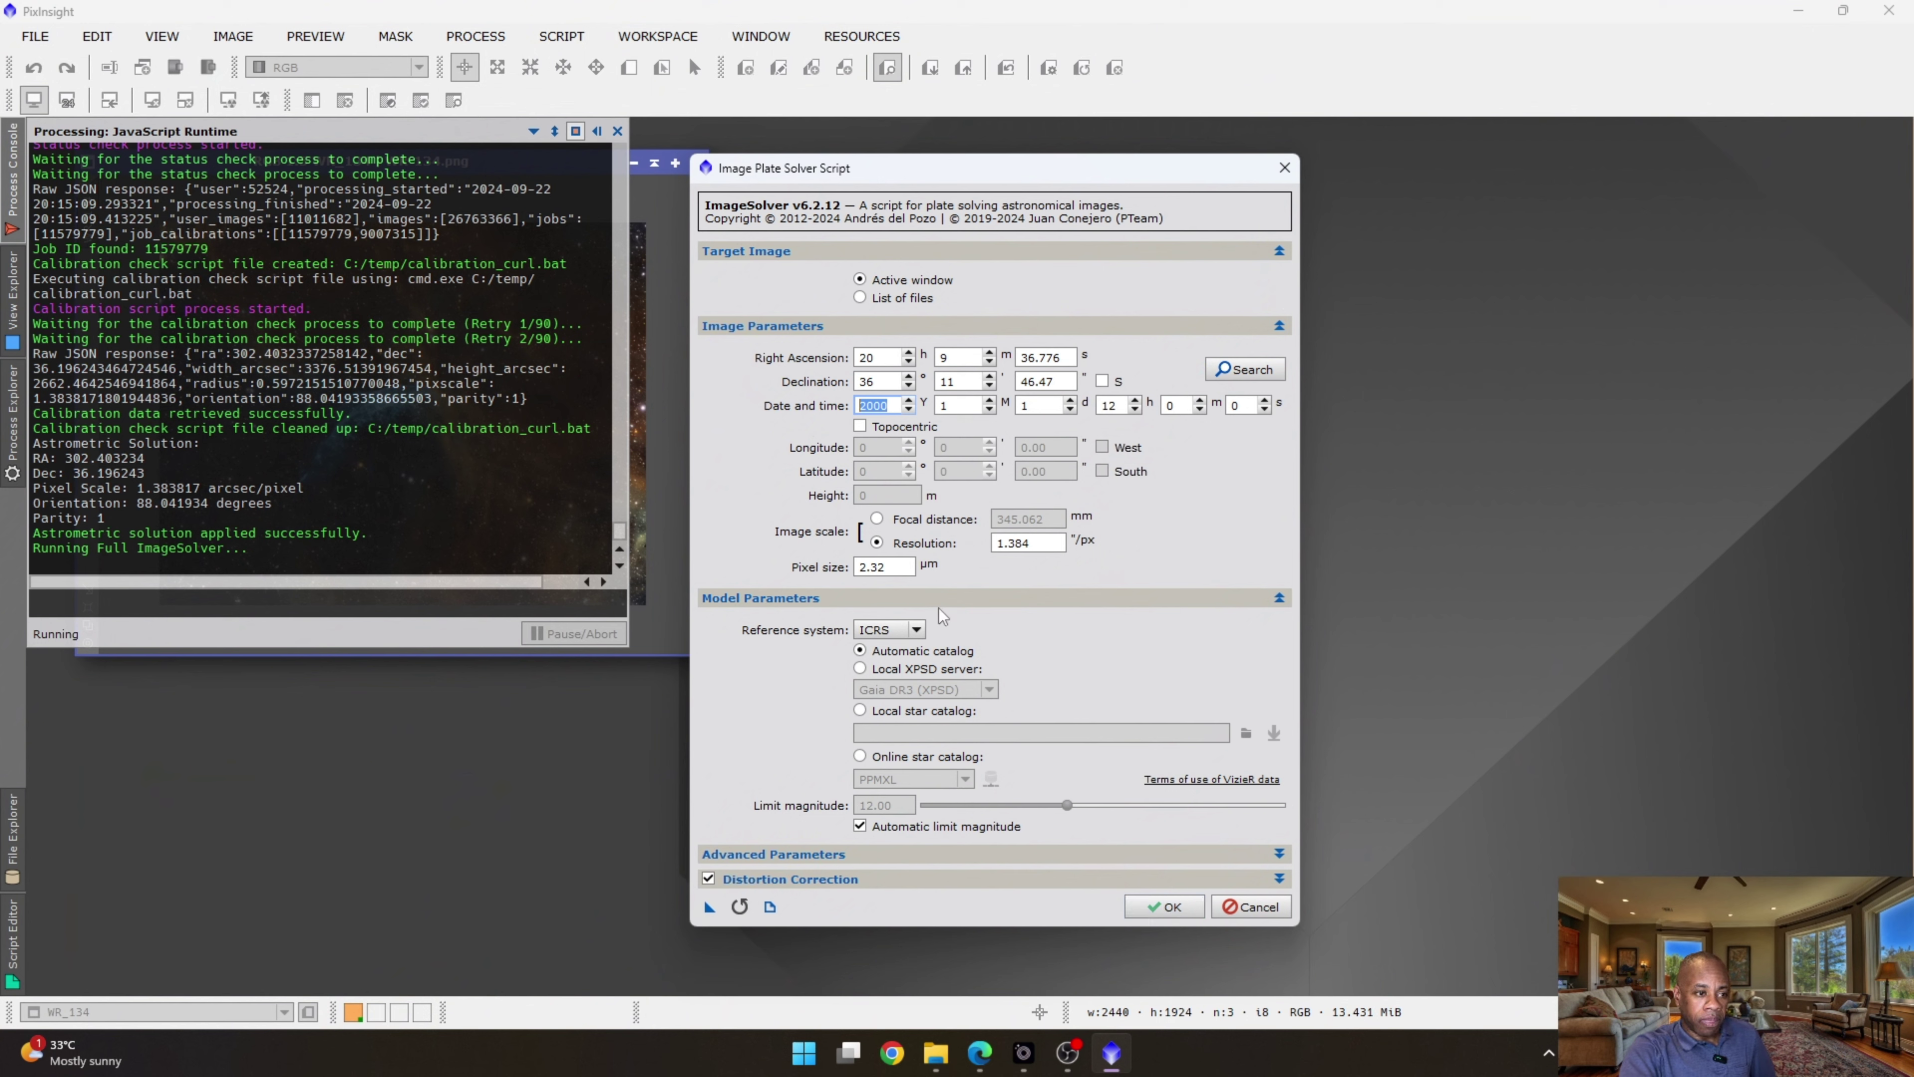
left_click(1164, 907)
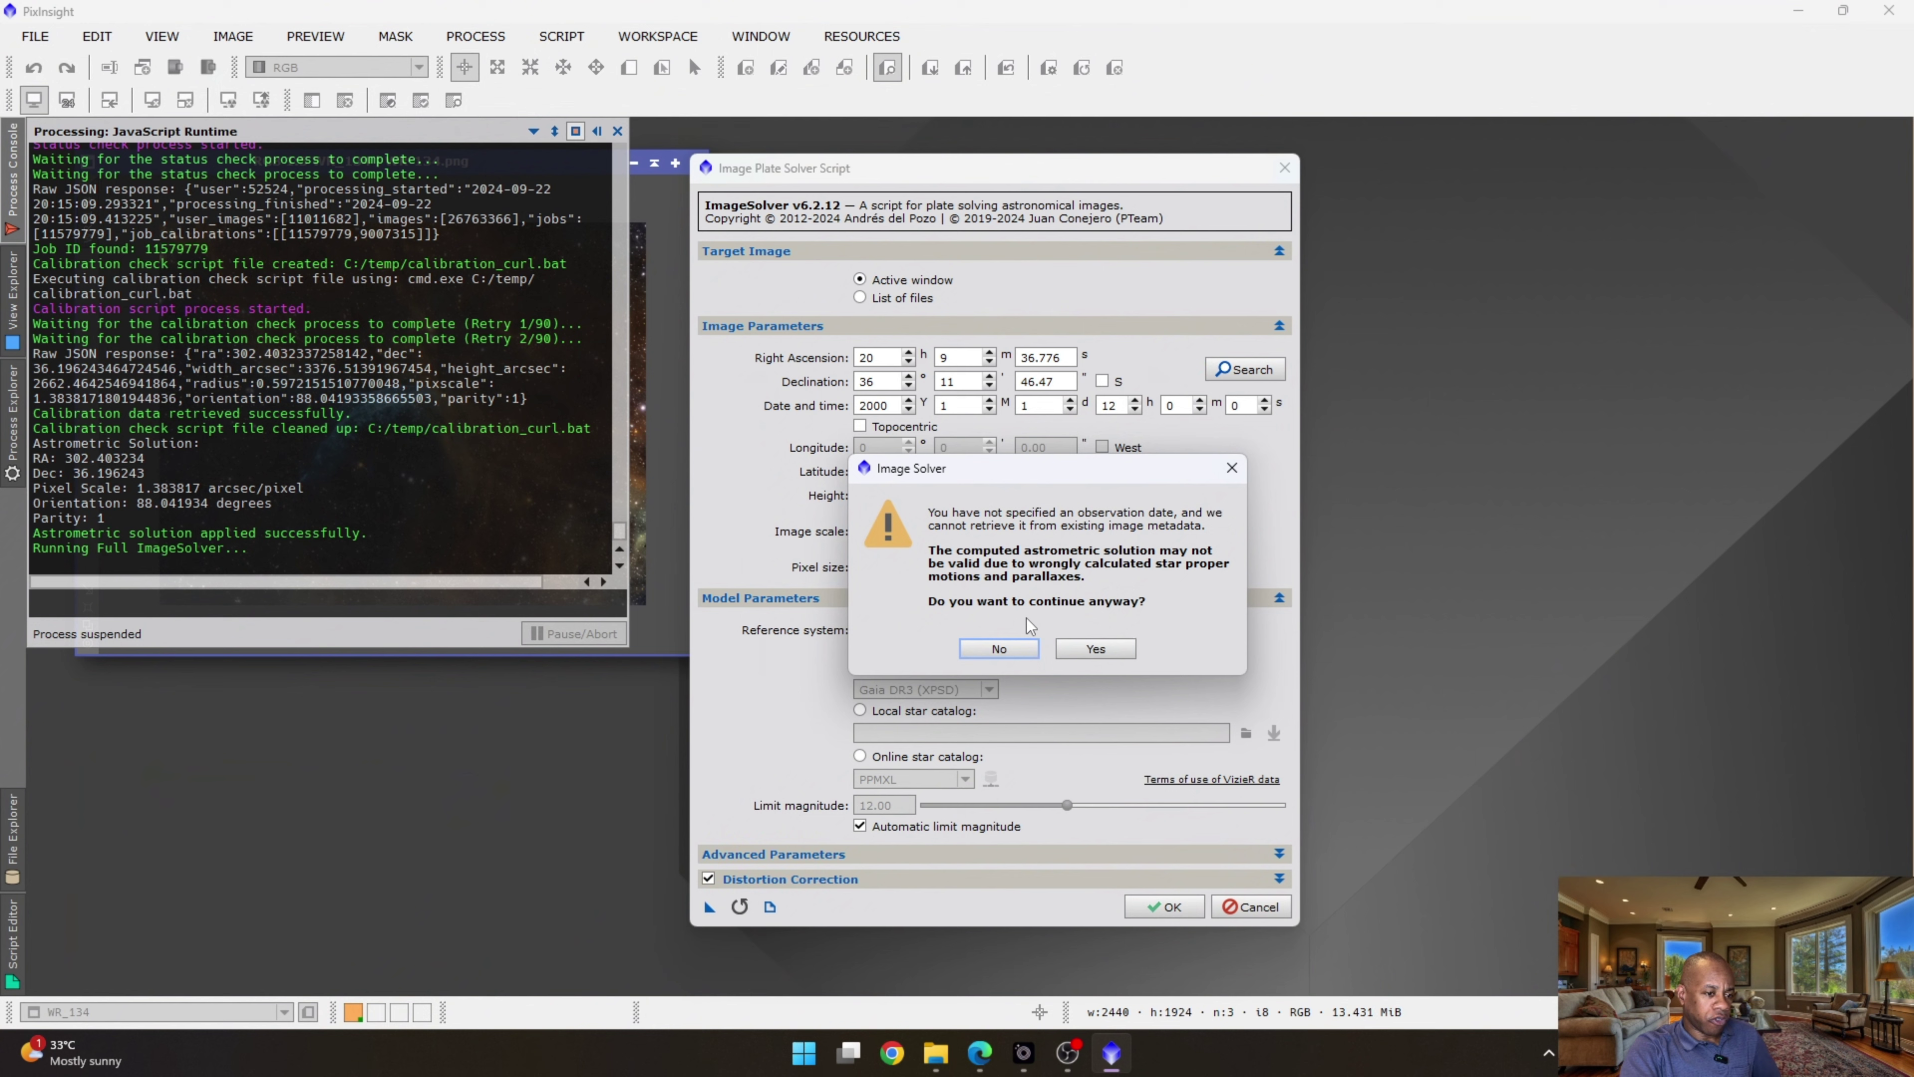
left_click(1097, 648)
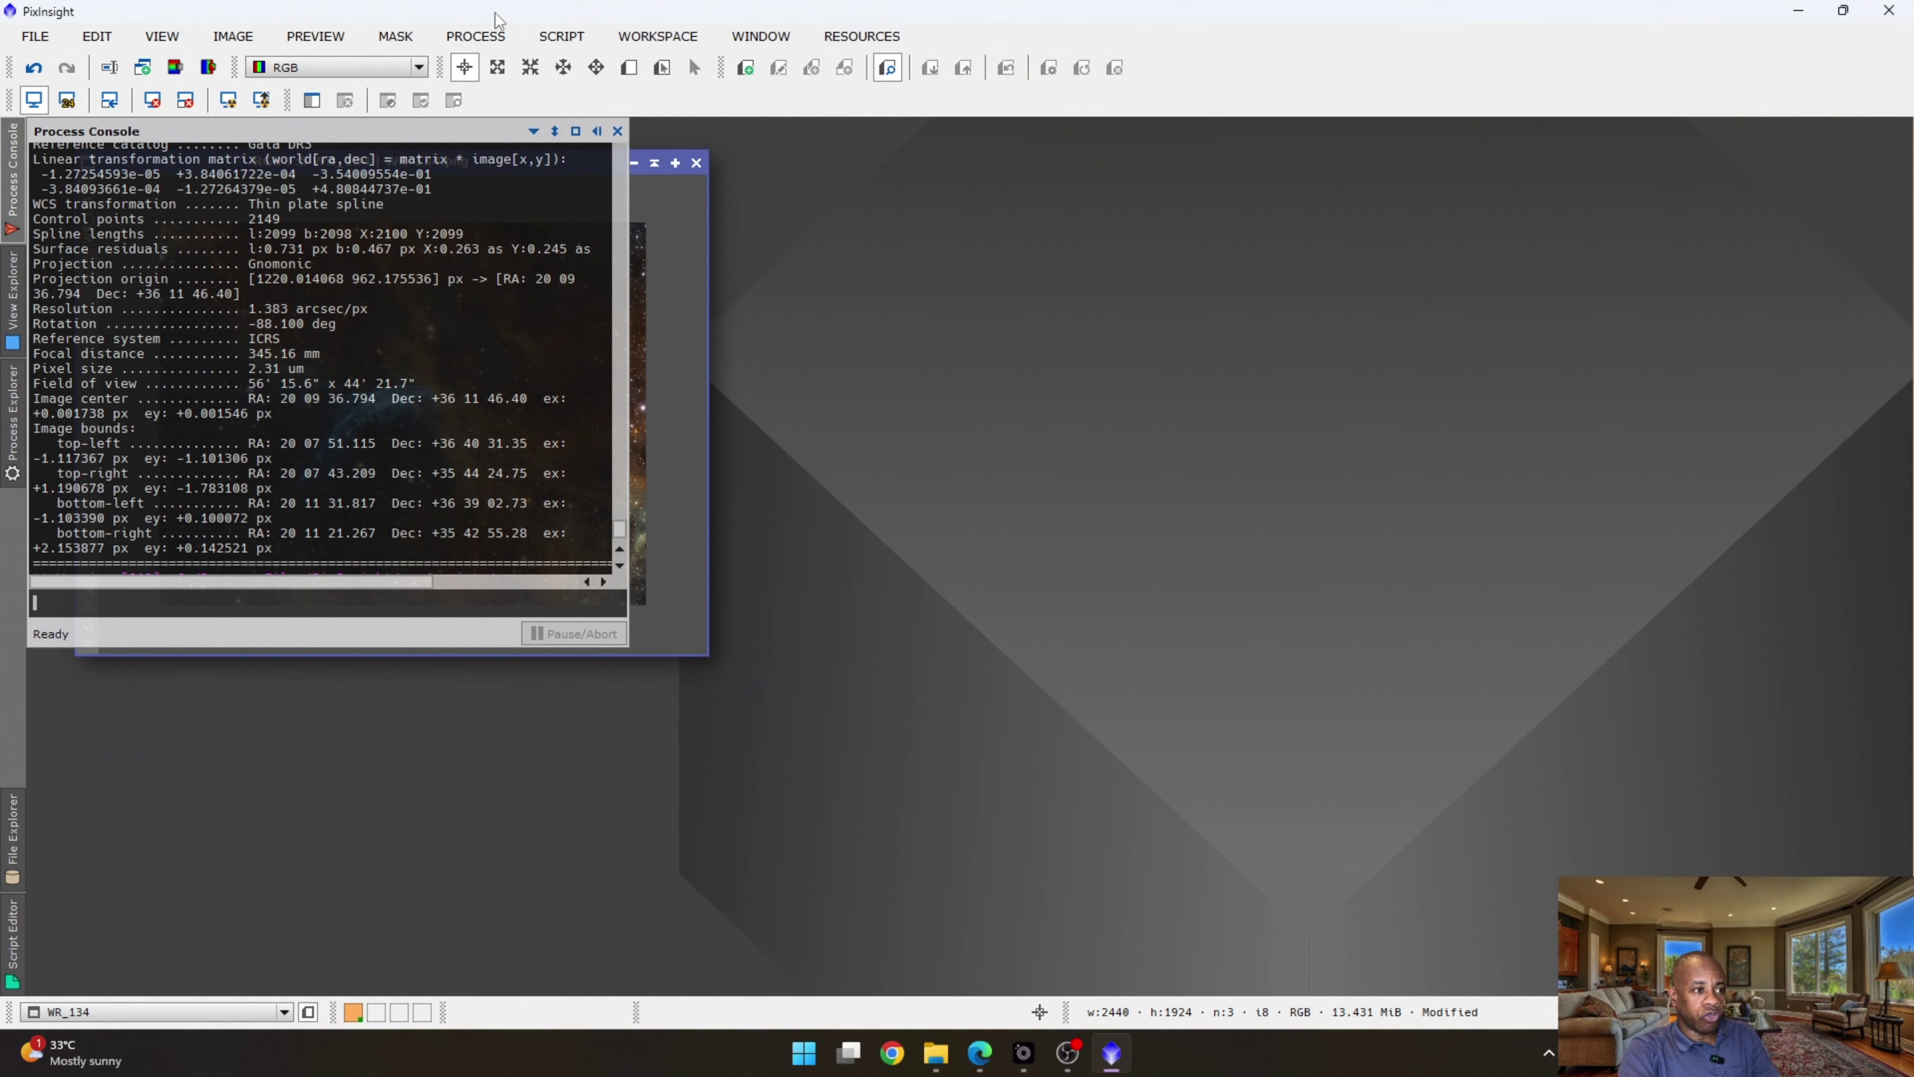
Show the list of available SetiAstro scripts.
left_click(574, 38)
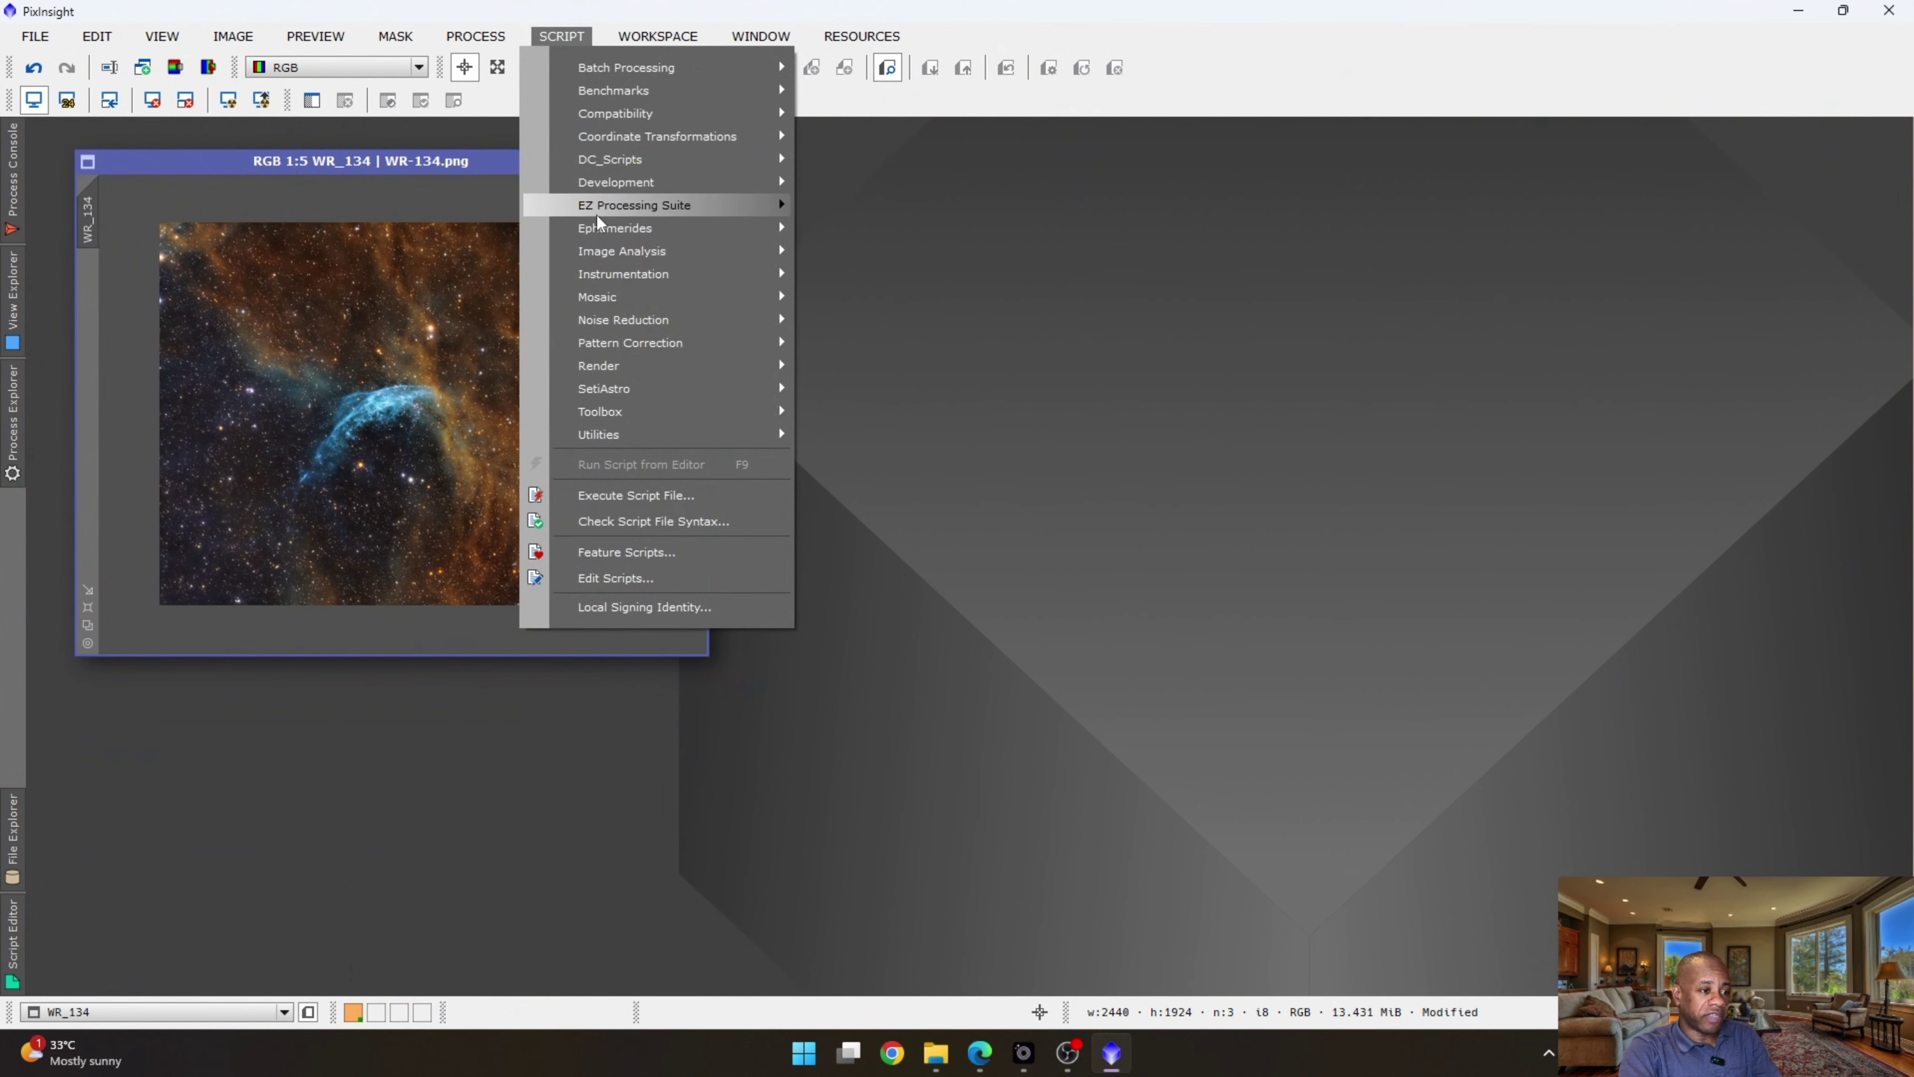
mouse_move(659, 393)
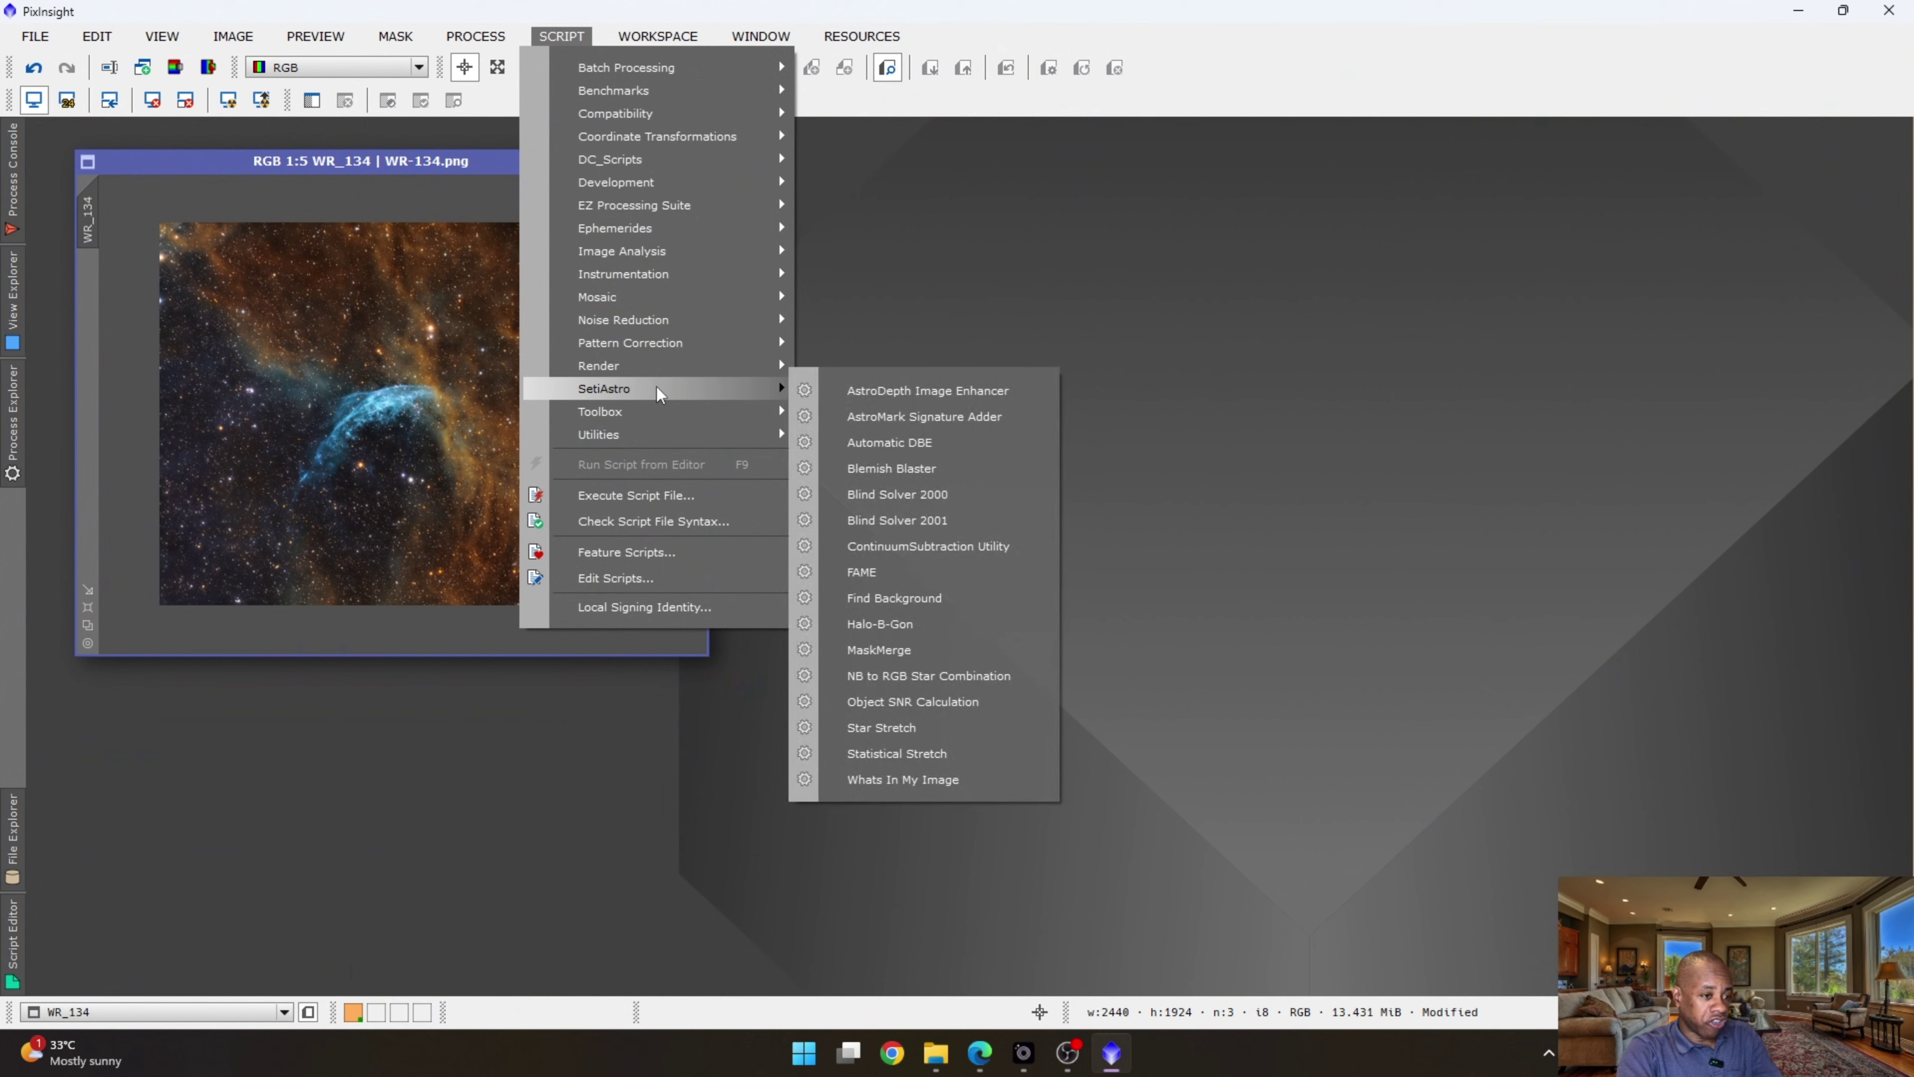